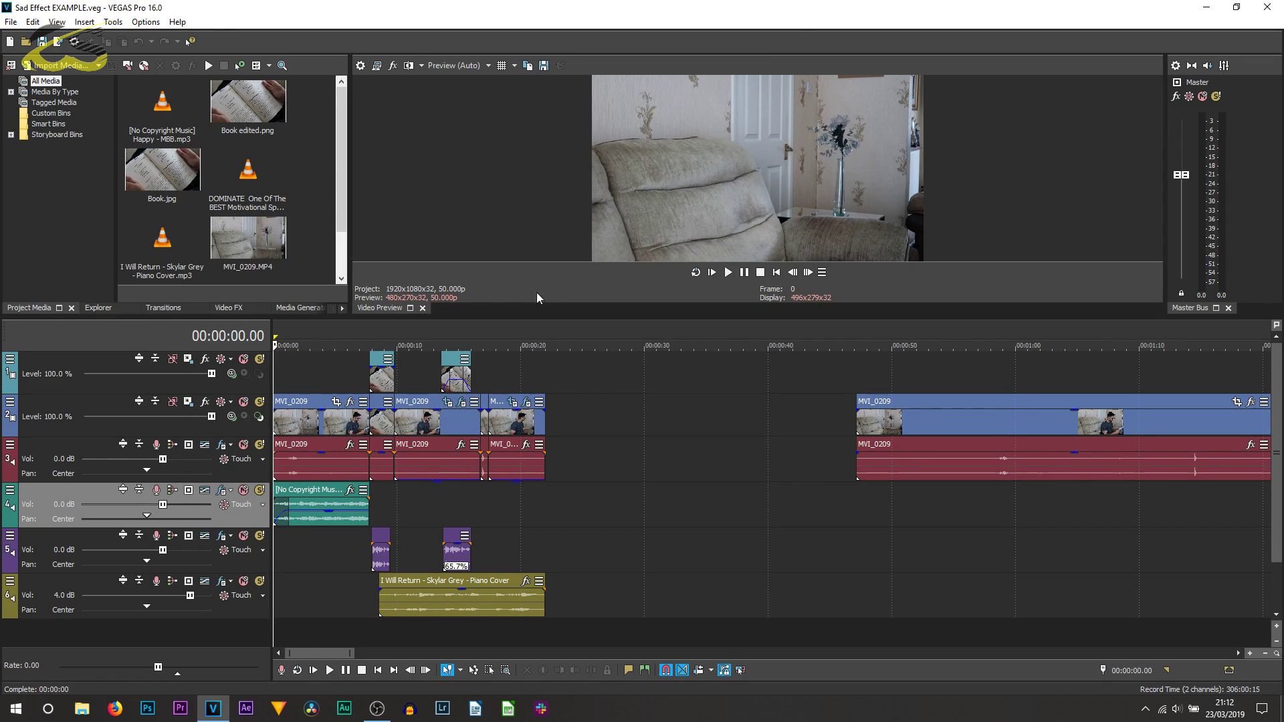
- Preview several points of the example sad-effect edit, including the black-and-white shot
{"action": "left_click", "coordinate": [300, 380]}
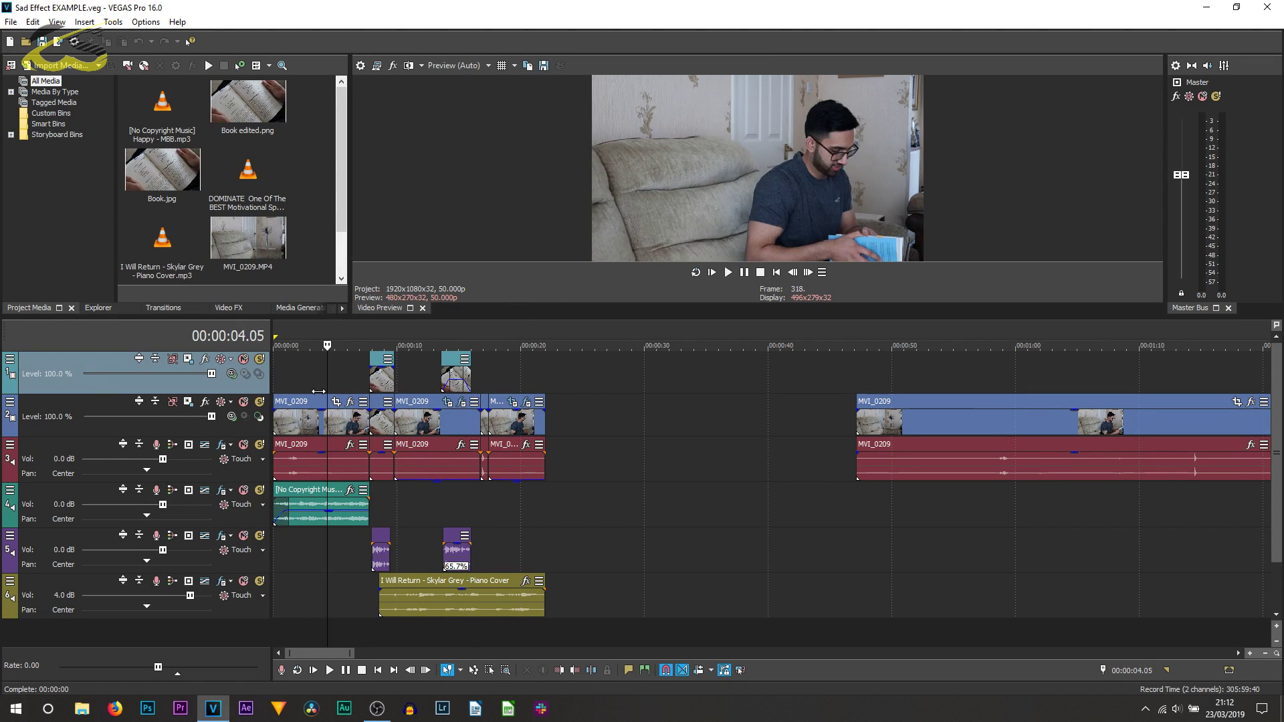
{"action": "left_click", "coordinate": [514, 414]}
{"action": "left_click", "coordinate": [349, 422]}
{"action": "left_click", "coordinate": [404, 442]}
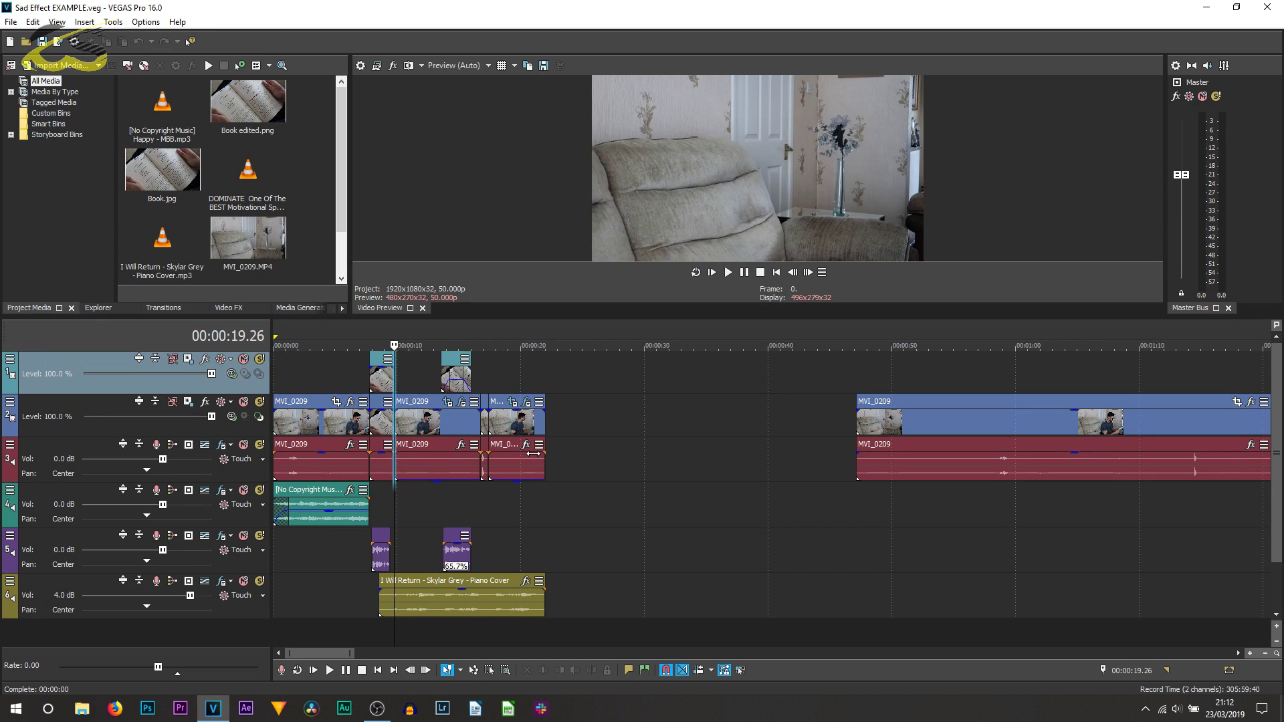
{"action": "left_click", "coordinate": [519, 457]}
{"action": "left_click", "coordinate": [512, 456]}
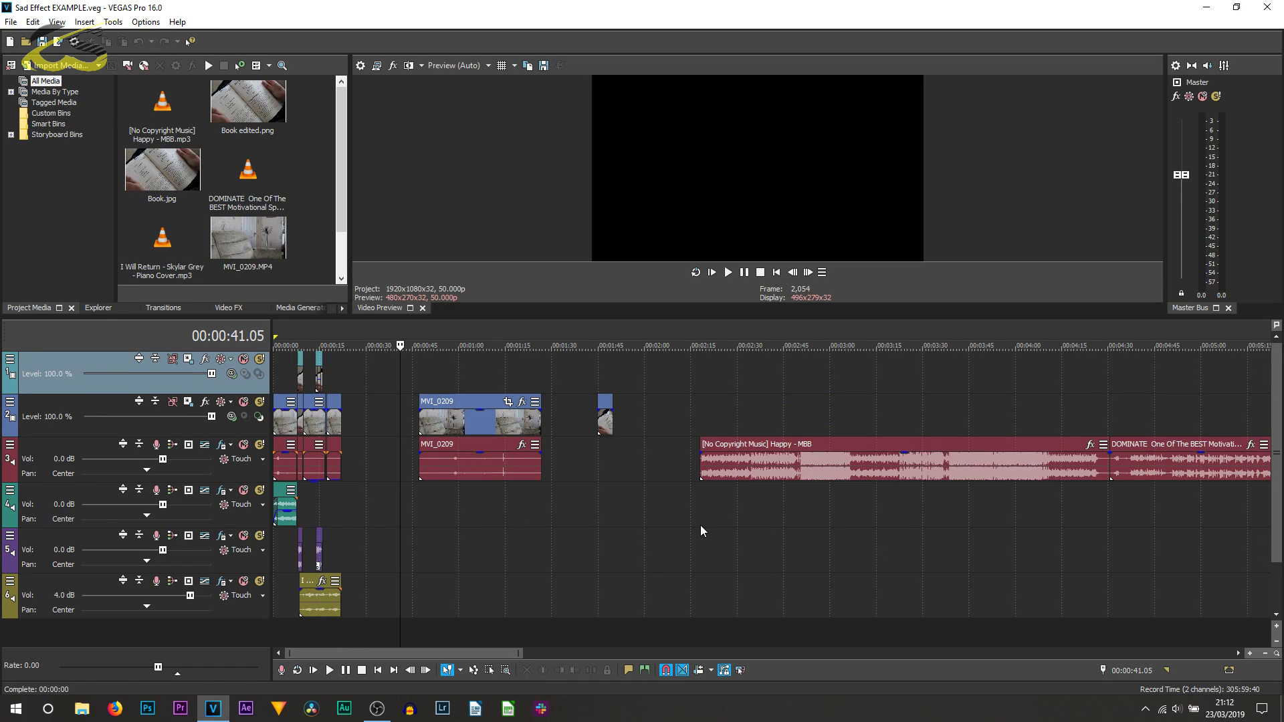
- Trim about 10 seconds off the start of the later MVI_0209 clip
{"action": "left_click", "coordinate": [484, 534]}
{"action": "scroll", "coordinate": [553, 521], "scroll_direction": "down", "scroll_amount": 5}
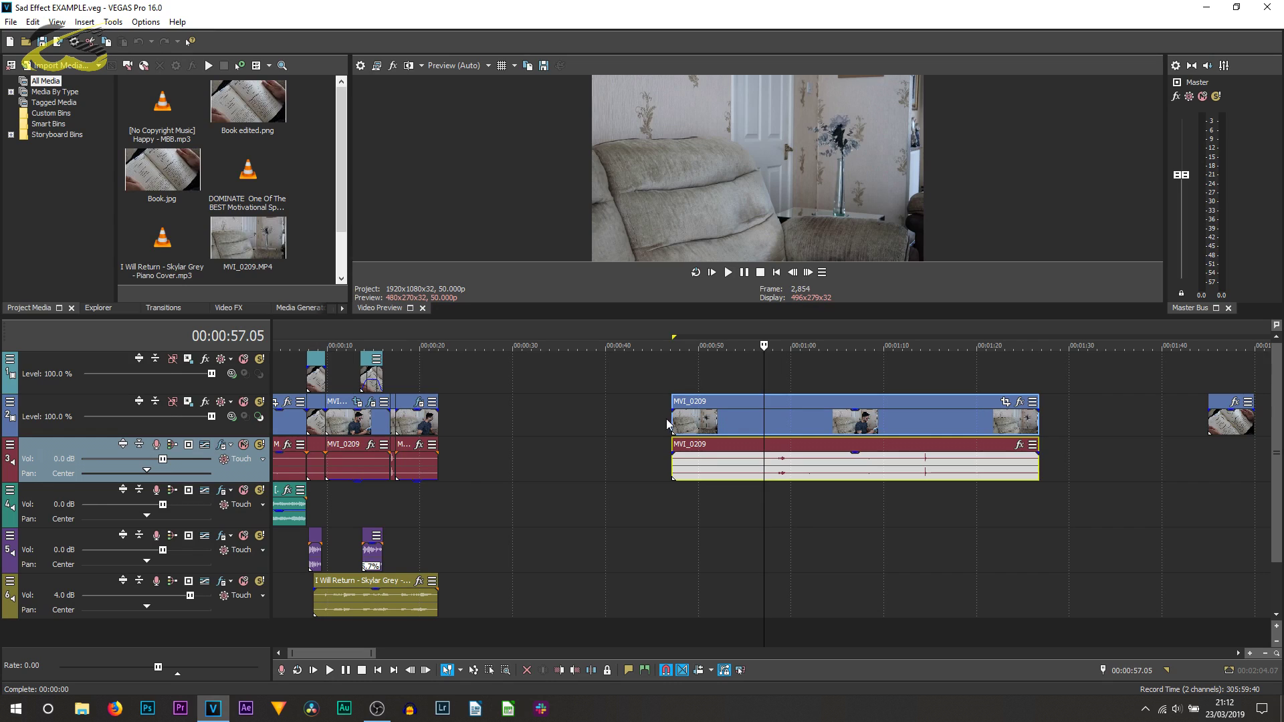
{"action": "left_click_drag", "start_coordinate": [671, 419], "coordinate": [771, 424]}
{"action": "scroll", "coordinate": [771, 423], "scroll_direction": "up", "scroll_amount": 2}
- Play the MVI_0209 footage and stop the playhead at the 1:04.49 cut point
{"action": "scroll", "coordinate": [771, 423], "scroll_direction": "up", "scroll_amount": 1}
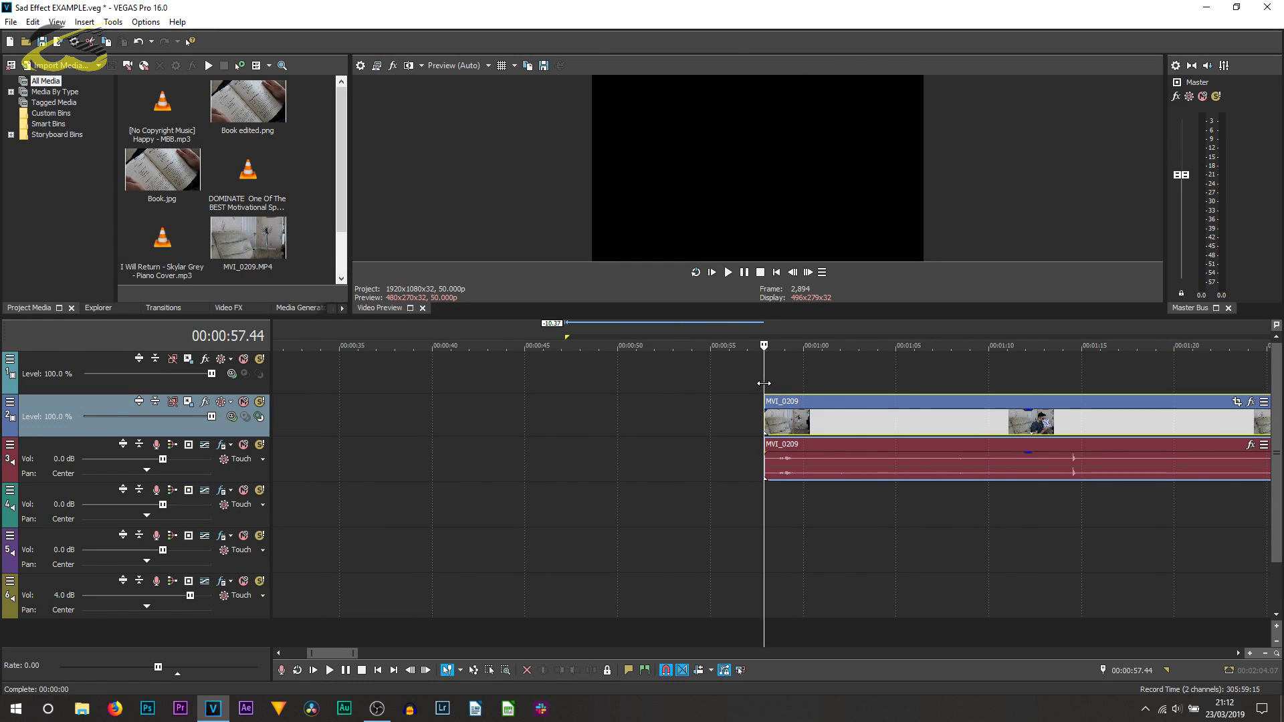
{"action": "left_click", "coordinate": [783, 386]}
{"action": "key", "text": "space"}
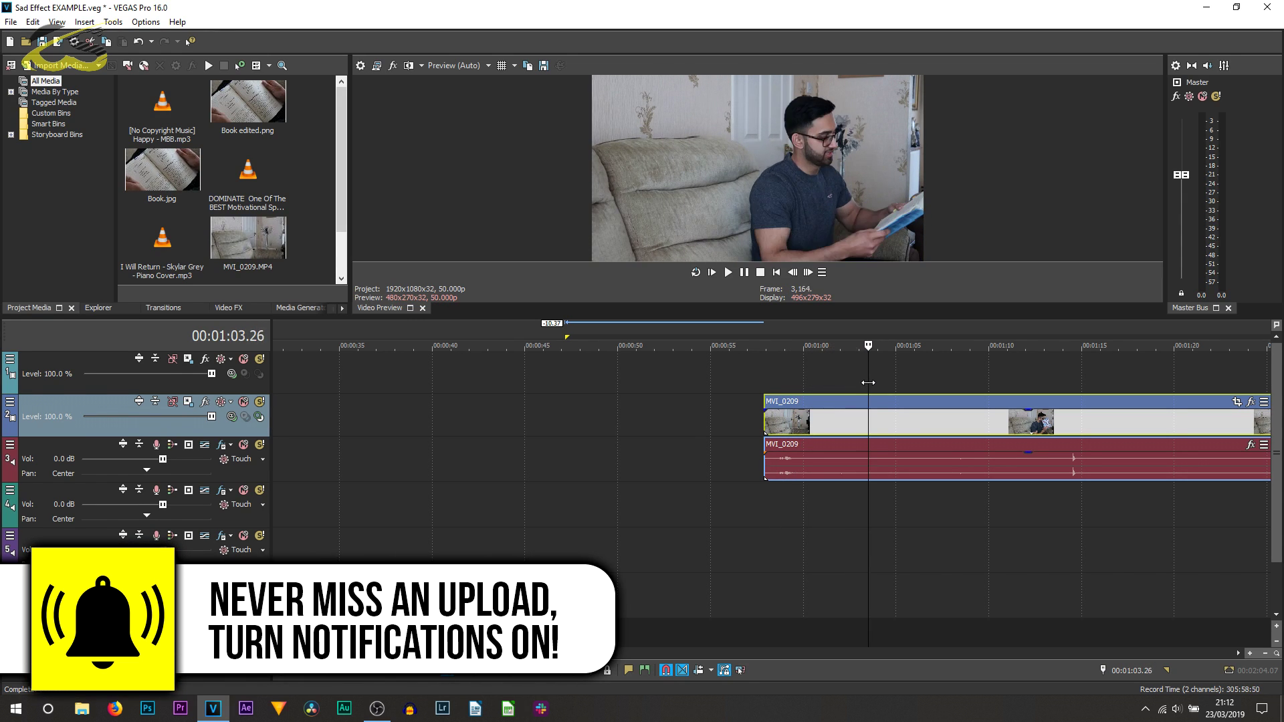
{"action": "key", "text": "space"}
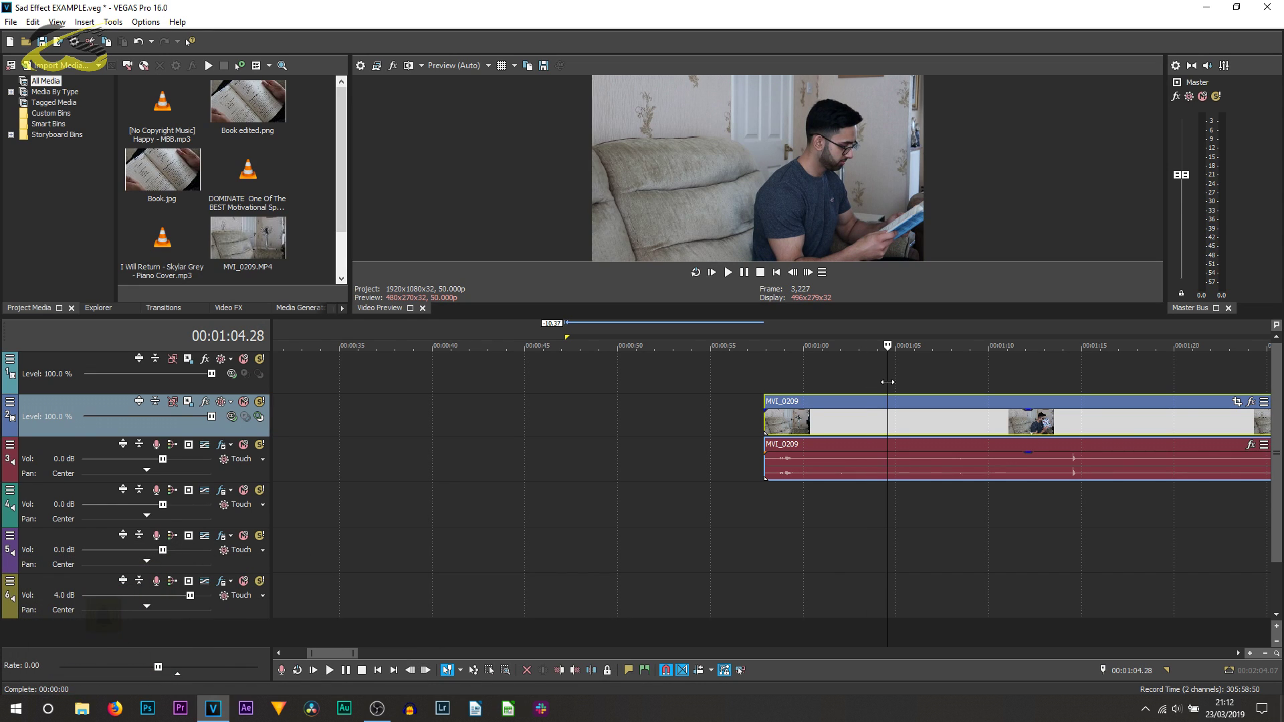
{"action": "left_click", "coordinate": [849, 382]}
{"action": "left_click", "coordinate": [728, 273]}
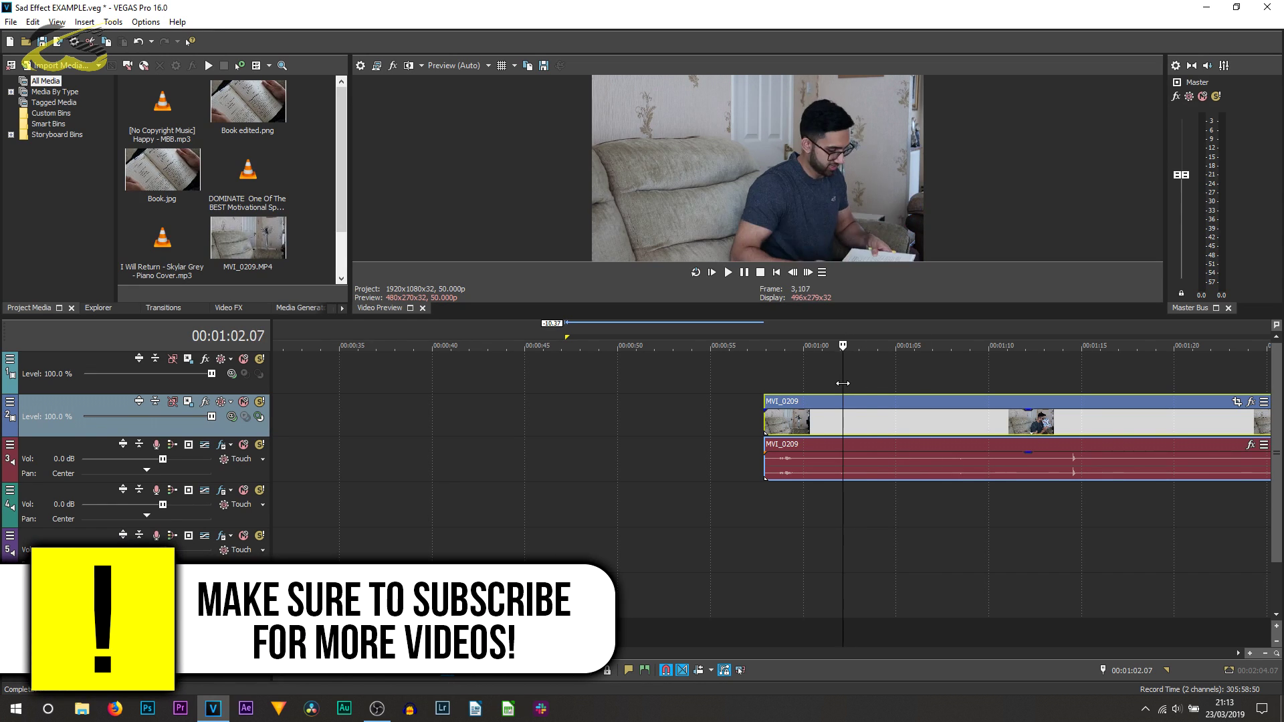
{"action": "left_click", "coordinate": [746, 275]}
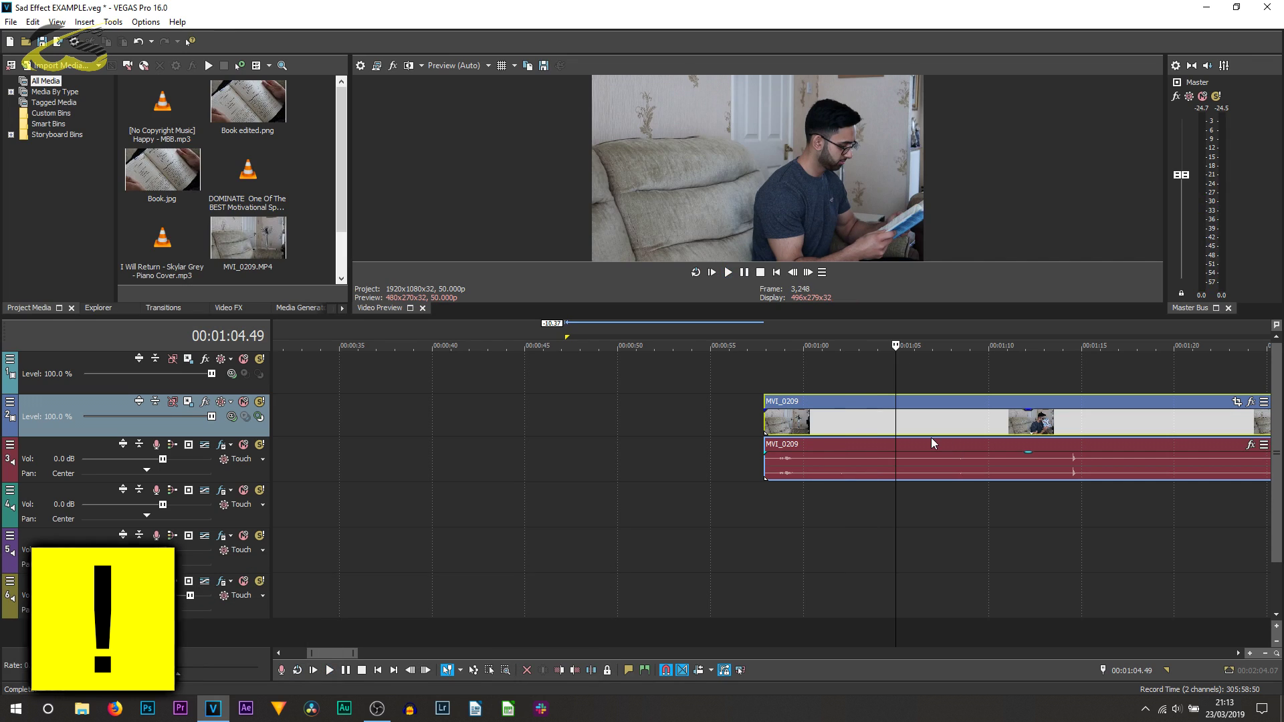
- Split MVI_0209 at the playhead and shift the right half slightly later, checking the gap
{"action": "left_click", "coordinate": [884, 420]}
{"action": "key", "text": "s"}
{"action": "scroll", "coordinate": [763, 444], "scroll_direction": "down", "scroll_amount": 5}
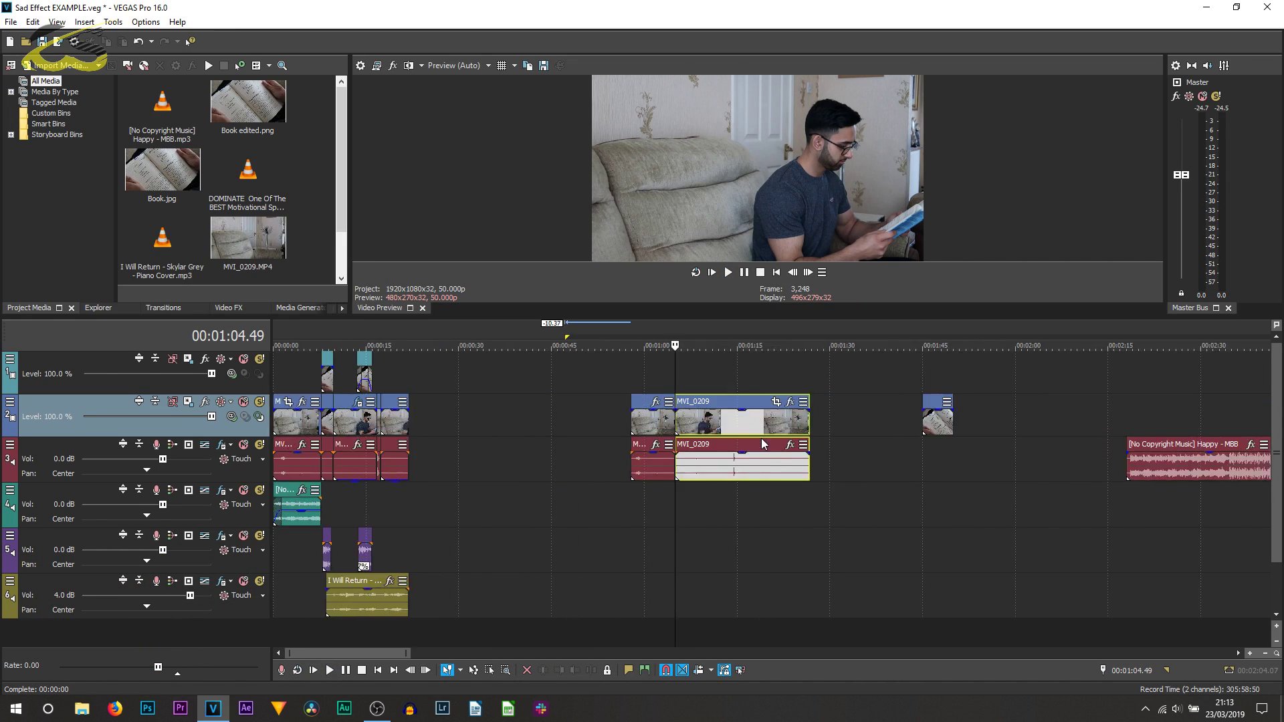
{"action": "scroll", "coordinate": [763, 444], "scroll_direction": "up", "scroll_amount": 4}
{"action": "left_click_drag", "start_coordinate": [778, 428], "coordinate": [813, 428]}
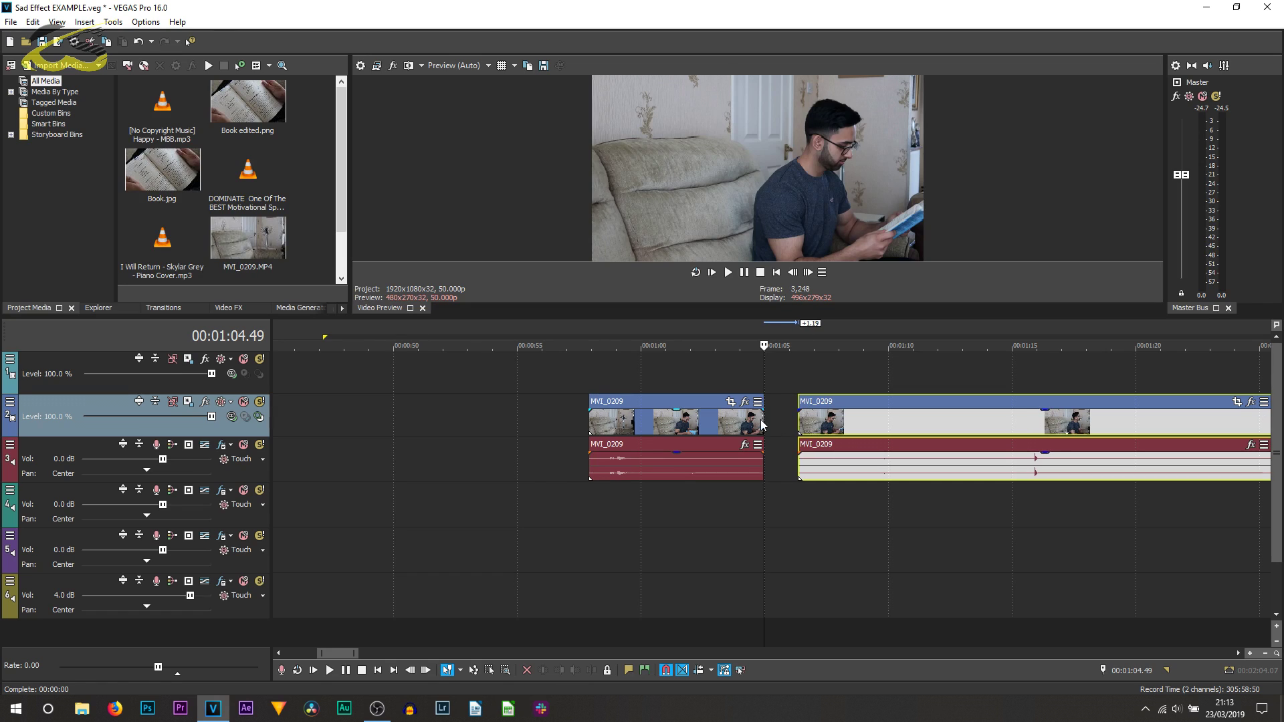
{"action": "left_click", "coordinate": [770, 382]}
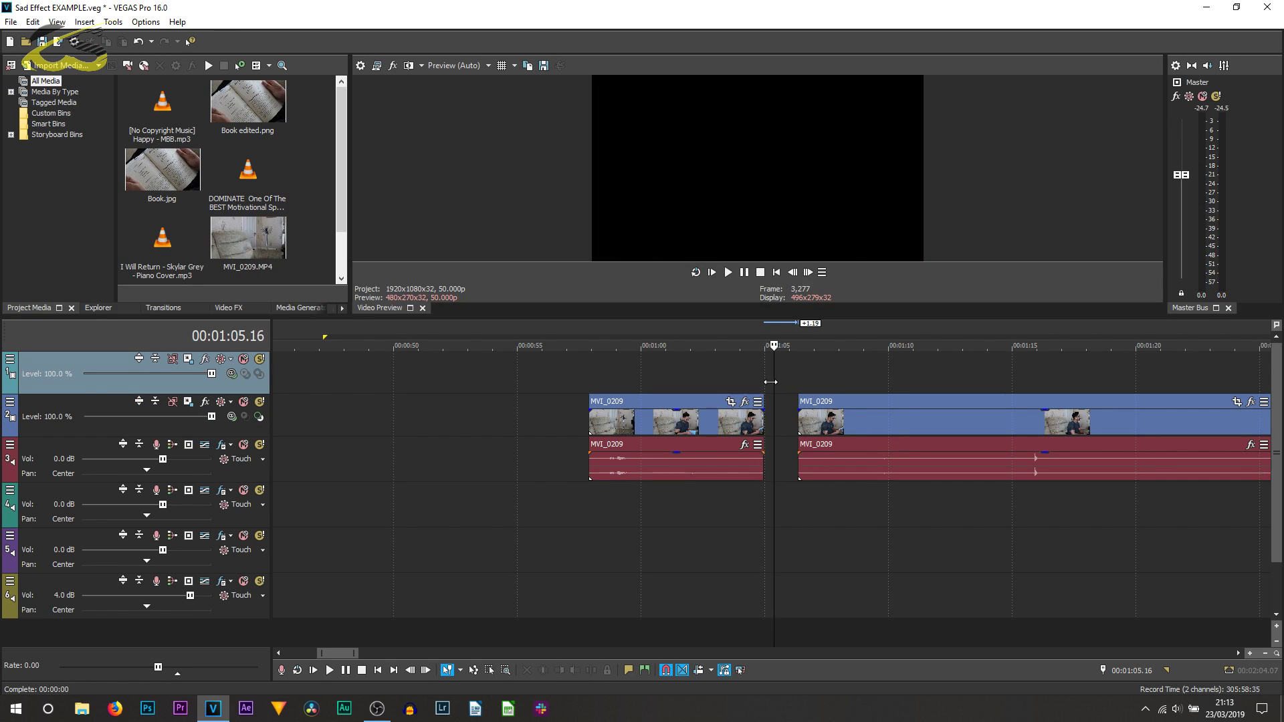
{"action": "left_click", "coordinate": [765, 381]}
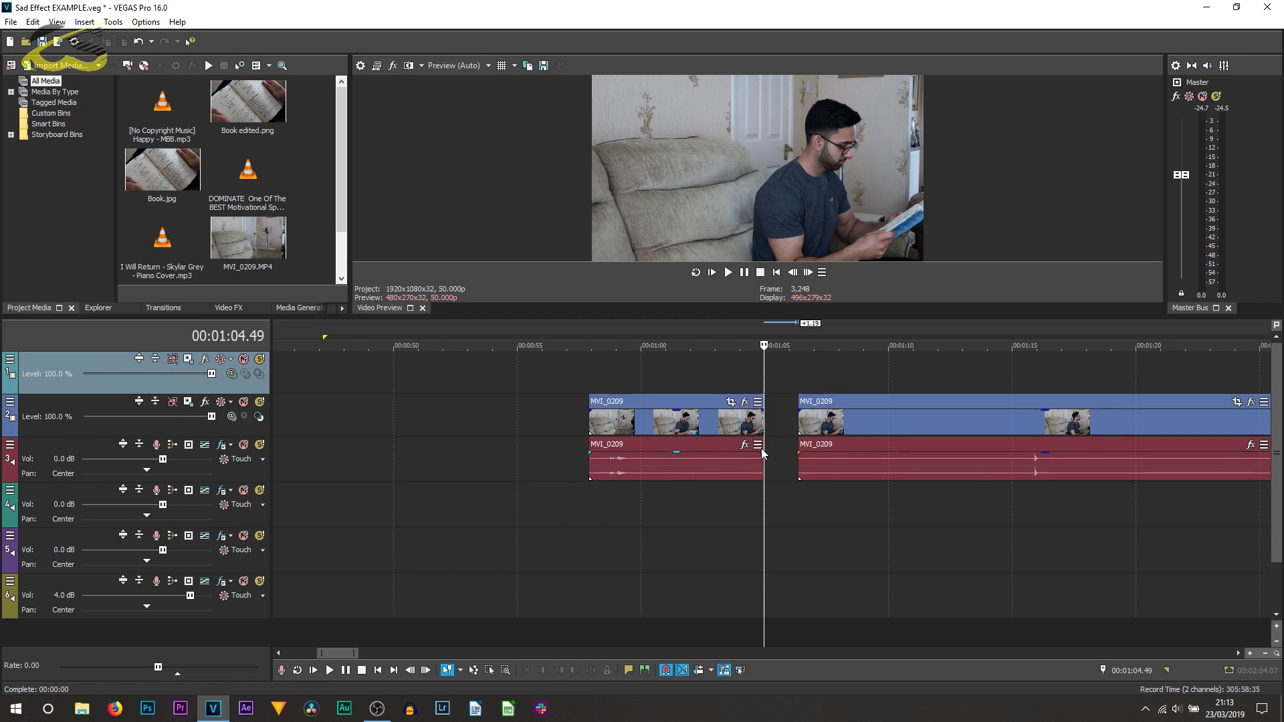
{"action": "left_click_drag", "start_coordinate": [820, 426], "coordinate": [790, 431]}
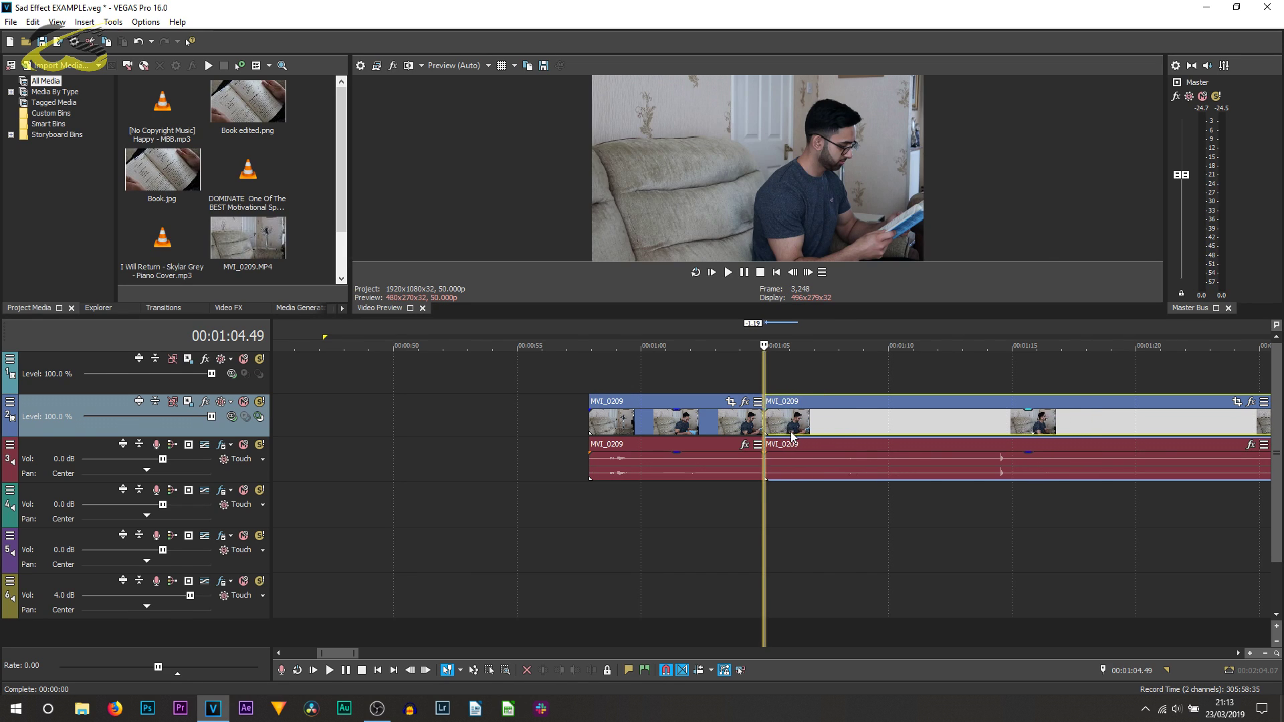
{"action": "left_click_drag", "start_coordinate": [764, 381], "coordinate": [827, 494]}
{"action": "left_click_drag", "start_coordinate": [783, 403], "coordinate": [832, 387]}
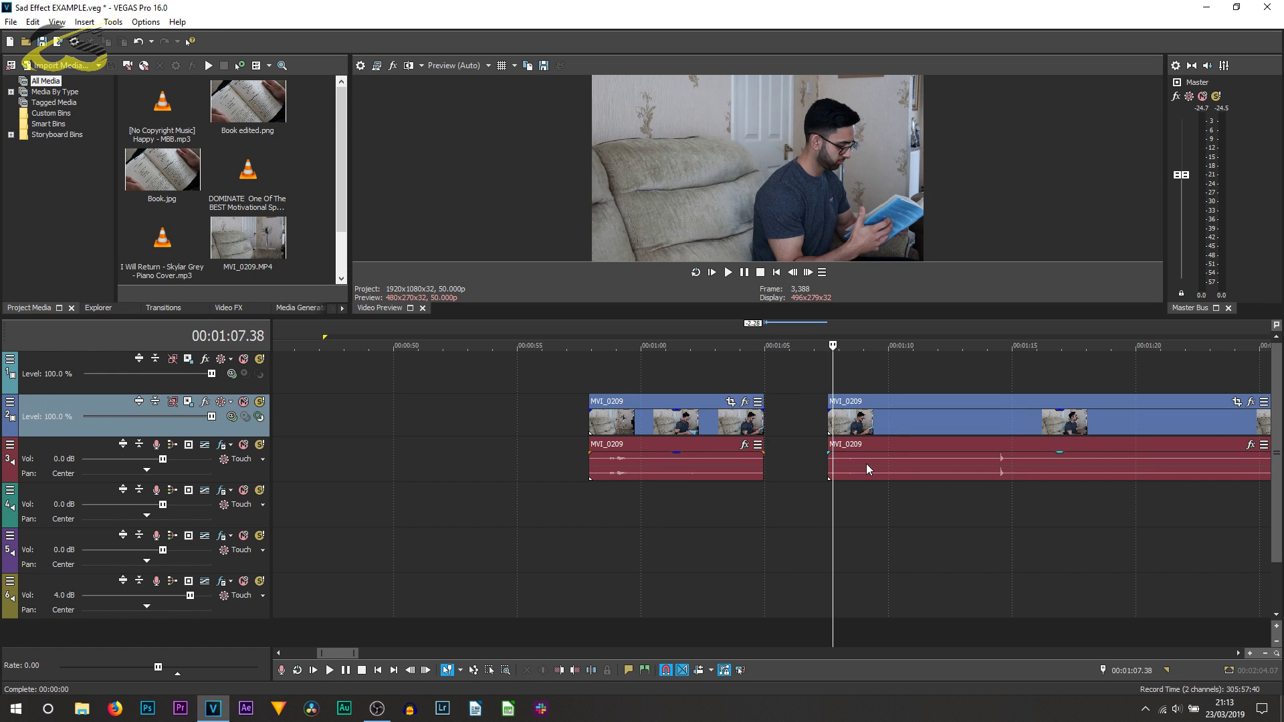
{"action": "left_click", "coordinate": [827, 418]}
{"action": "key", "text": "space"}
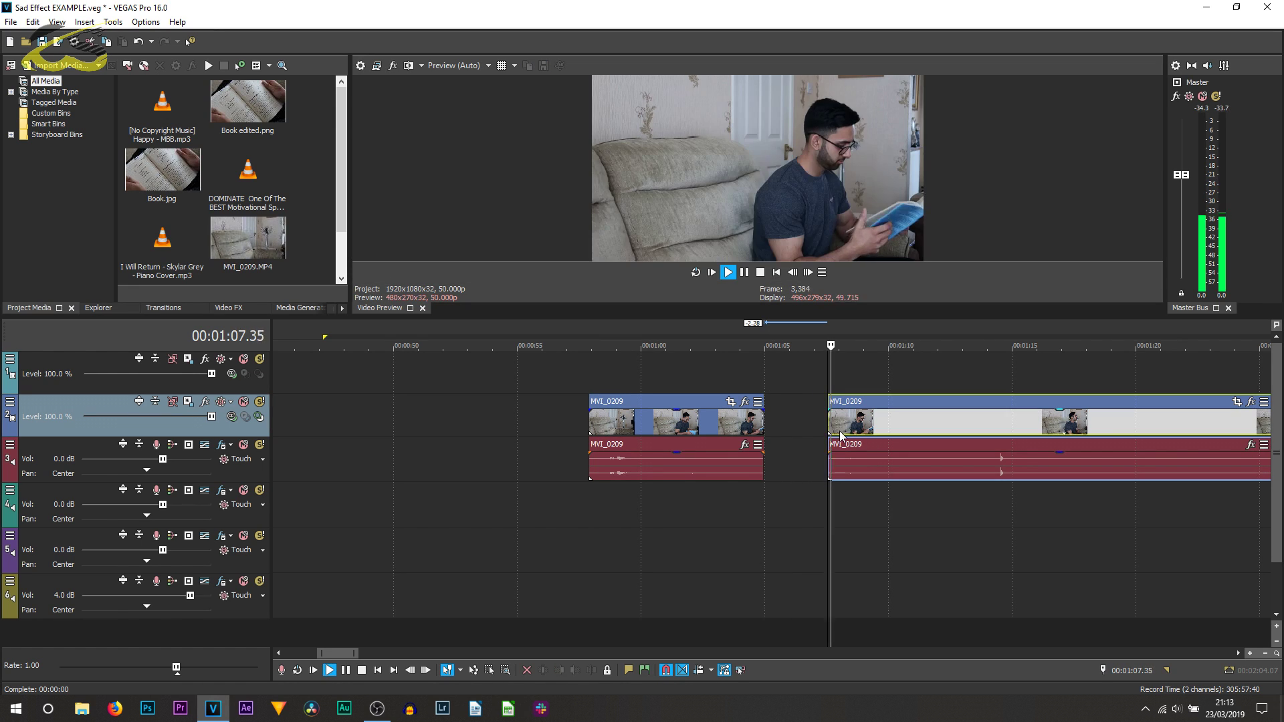
{"action": "scroll", "coordinate": [937, 482], "scroll_direction": "down", "scroll_amount": 3}
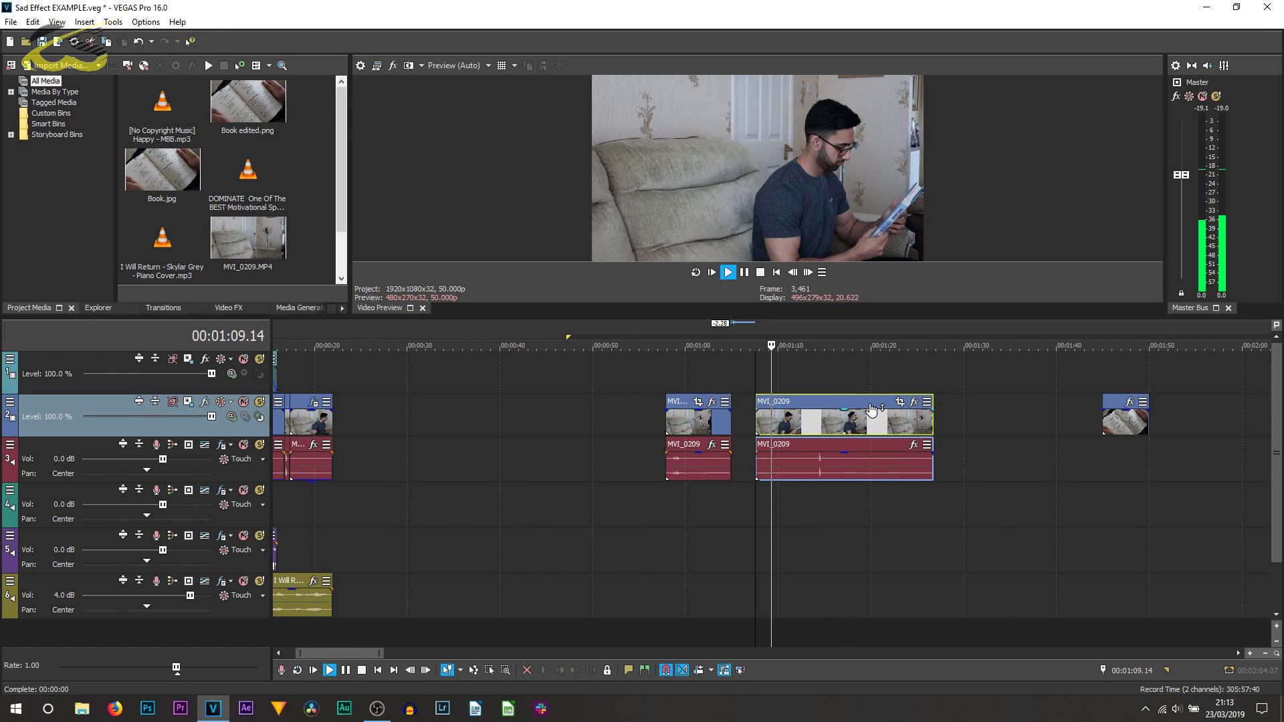
{"action": "left_click", "coordinate": [761, 277]}
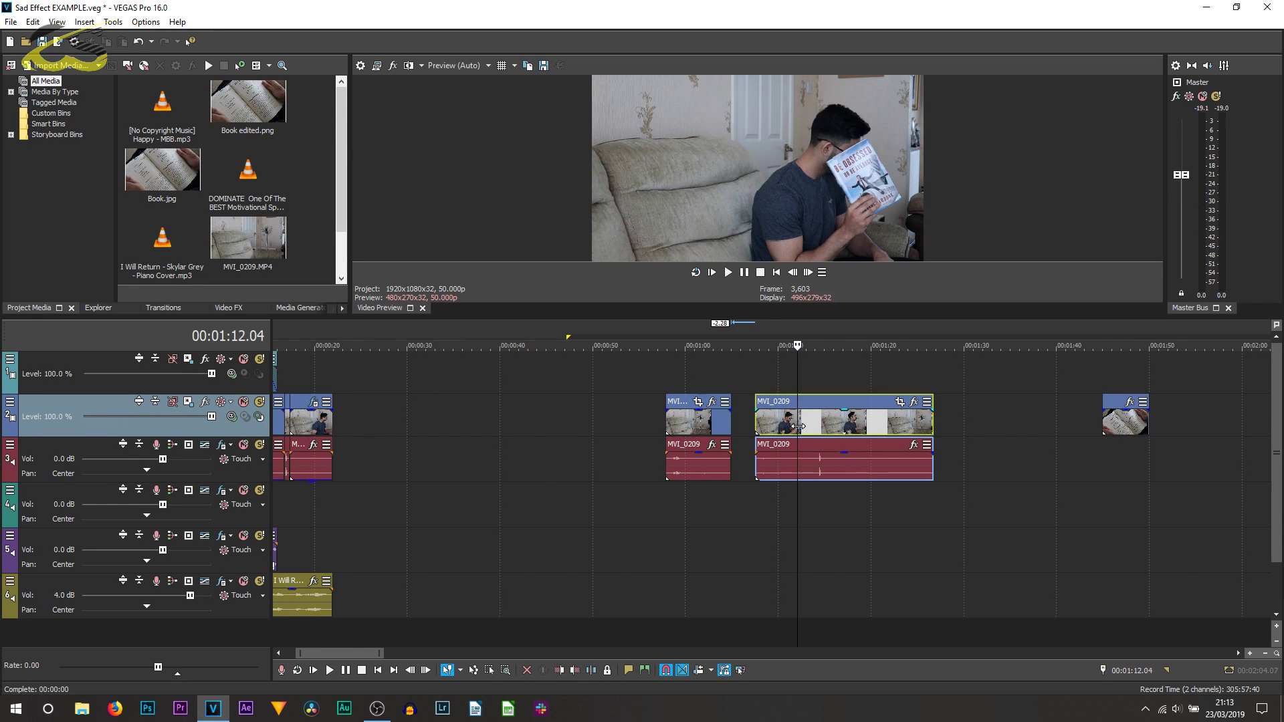
{"action": "left_click", "coordinate": [754, 423]}
{"action": "scroll", "coordinate": [757, 428], "scroll_direction": "up", "scroll_amount": 2}
{"action": "scroll", "coordinate": [756, 428], "scroll_direction": "up", "scroll_amount": 2}
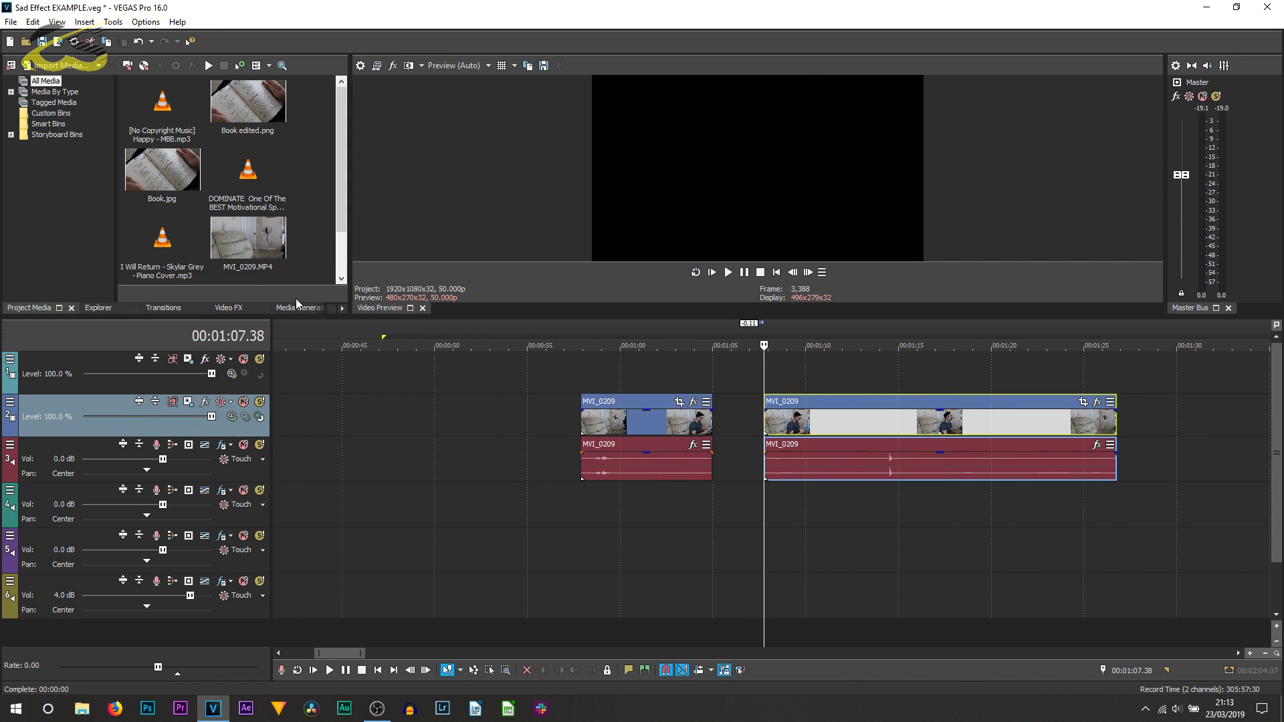
{"action": "left_click", "coordinate": [226, 308]}
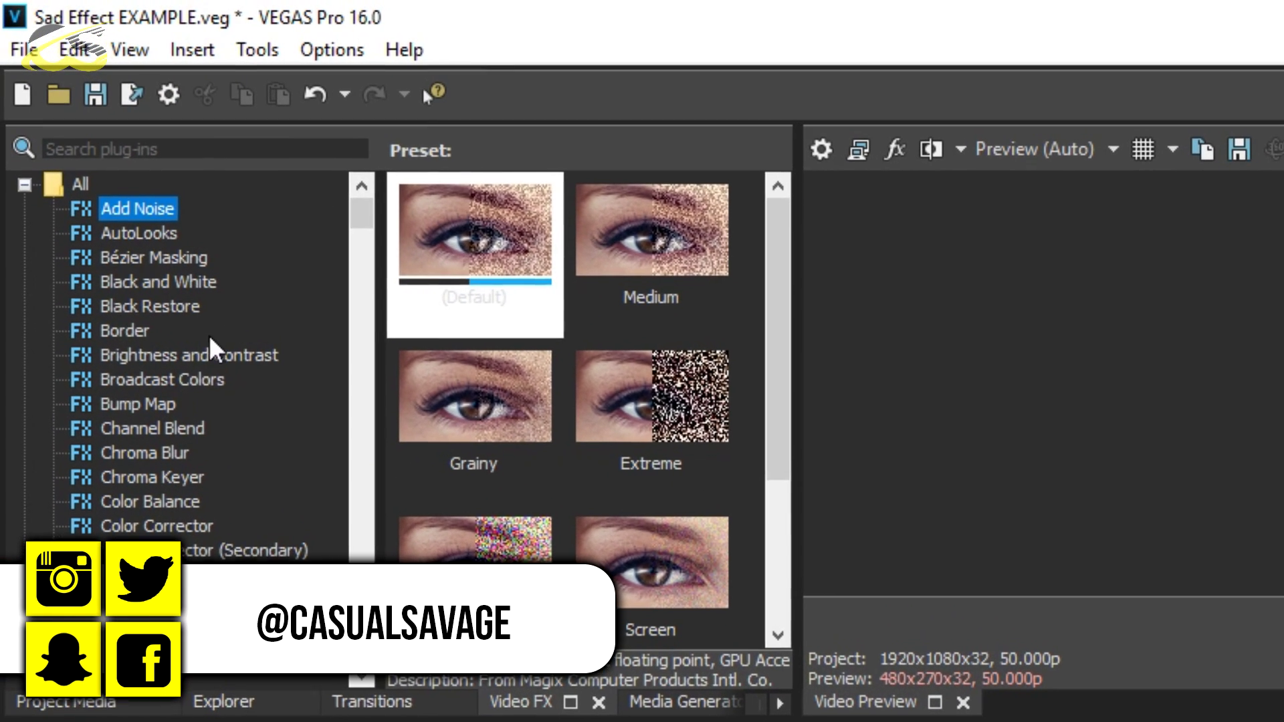
- Drag the 100% Black and White preset from Video FX onto the second MVI_0209 part
{"action": "left_click", "coordinate": [172, 285]}
{"action": "scroll", "coordinate": [512, 541], "scroll_direction": "down", "scroll_amount": 2}
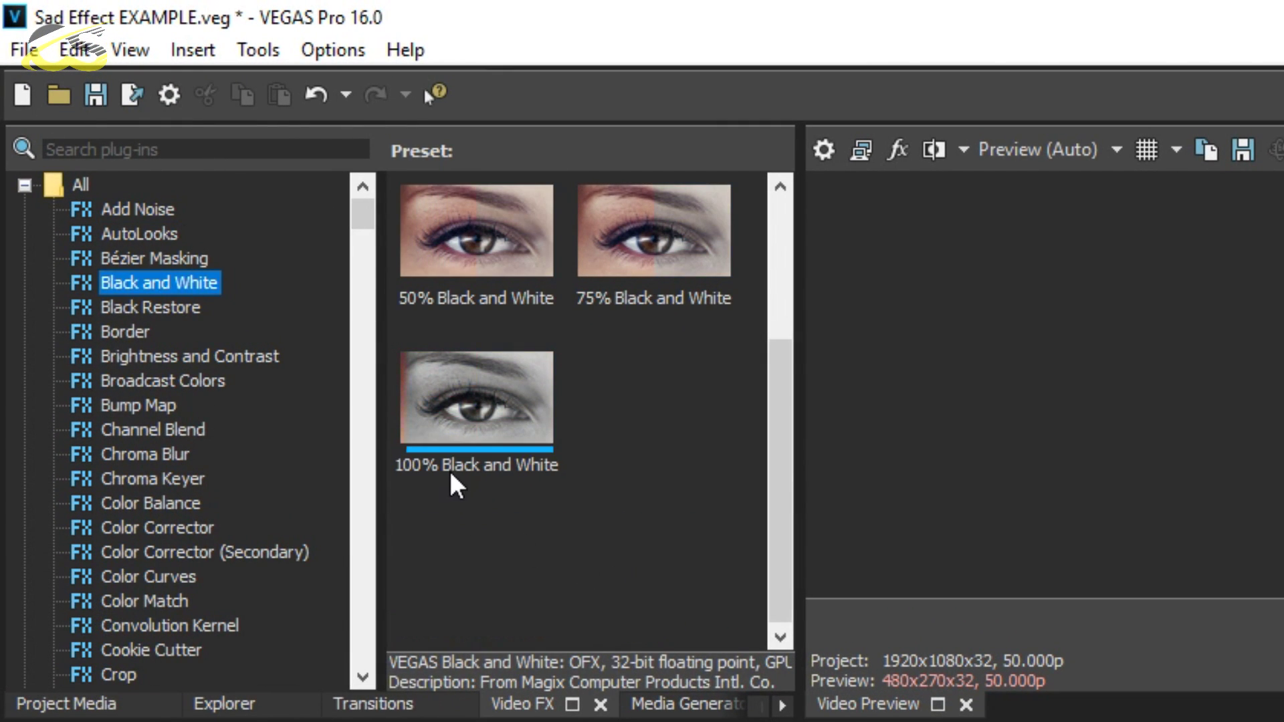
{"action": "left_click", "coordinate": [453, 481]}
{"action": "left_click_drag", "start_coordinate": [558, 492], "coordinate": [716, 440]}
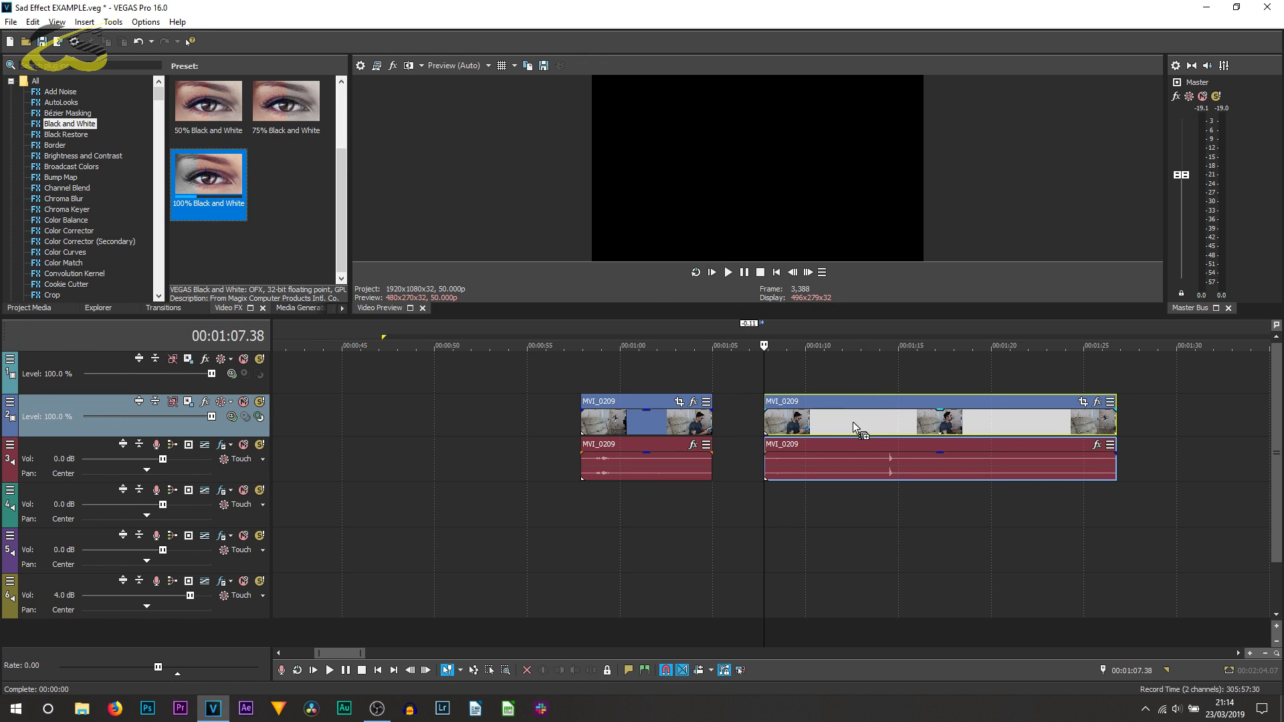
{"action": "left_click_drag", "start_coordinate": [816, 395], "coordinate": [816, 397]}
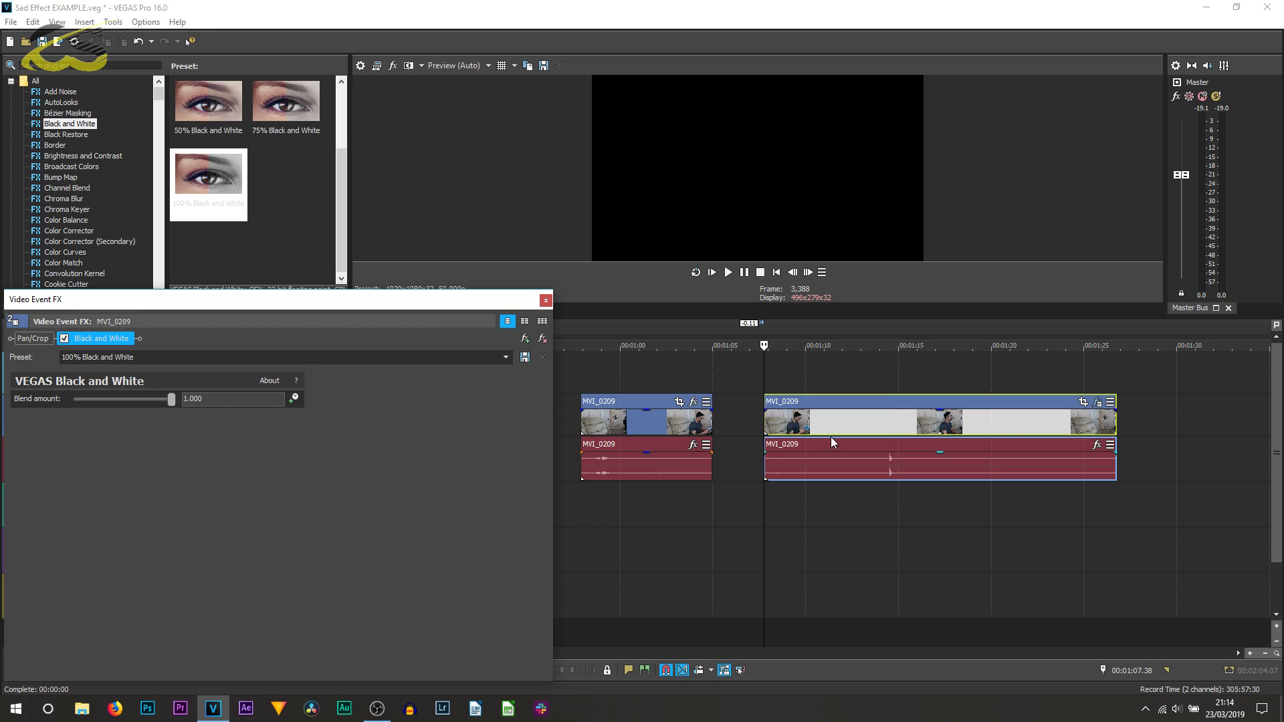
- Animate Blend amount with Sync Cursor, keyframing 00:00:04.20 at 0.000 after 1.0 at the start
{"action": "left_click", "coordinate": [293, 399]}
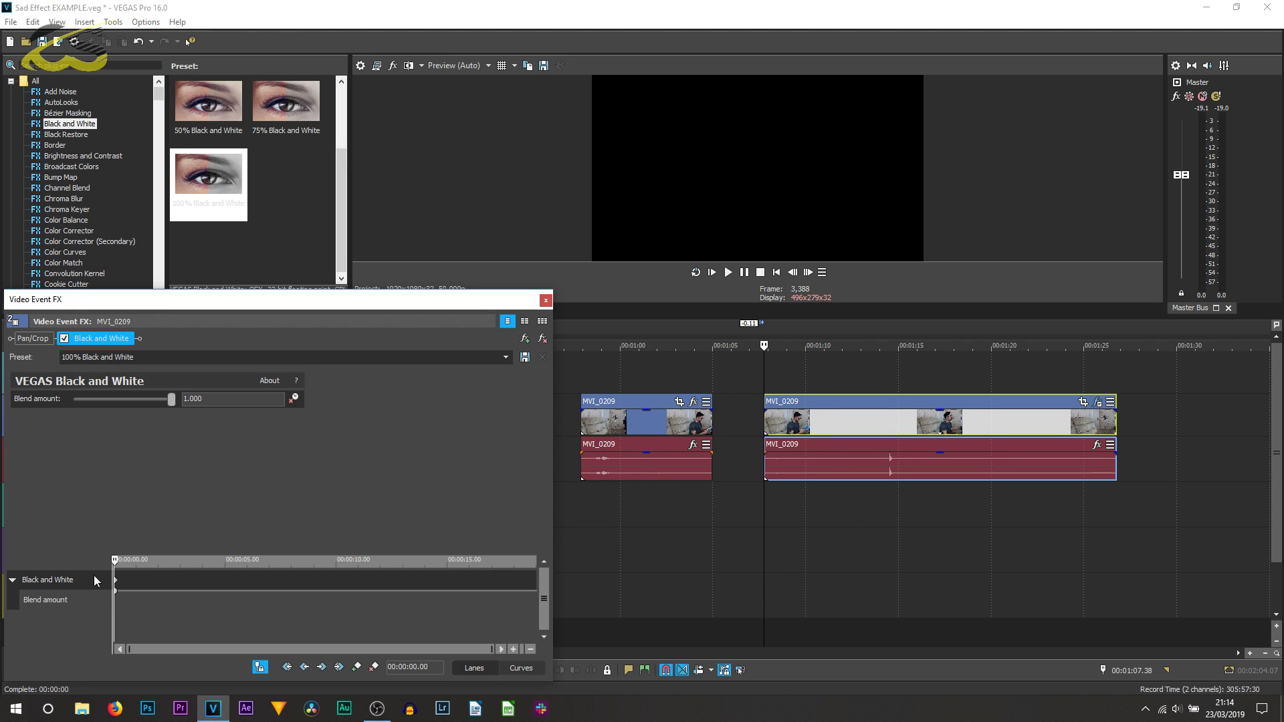
{"action": "left_click", "coordinate": [256, 666]}
{"action": "left_click", "coordinate": [225, 576]}
{"action": "left_click_drag", "start_coordinate": [218, 575], "coordinate": [211, 575]}
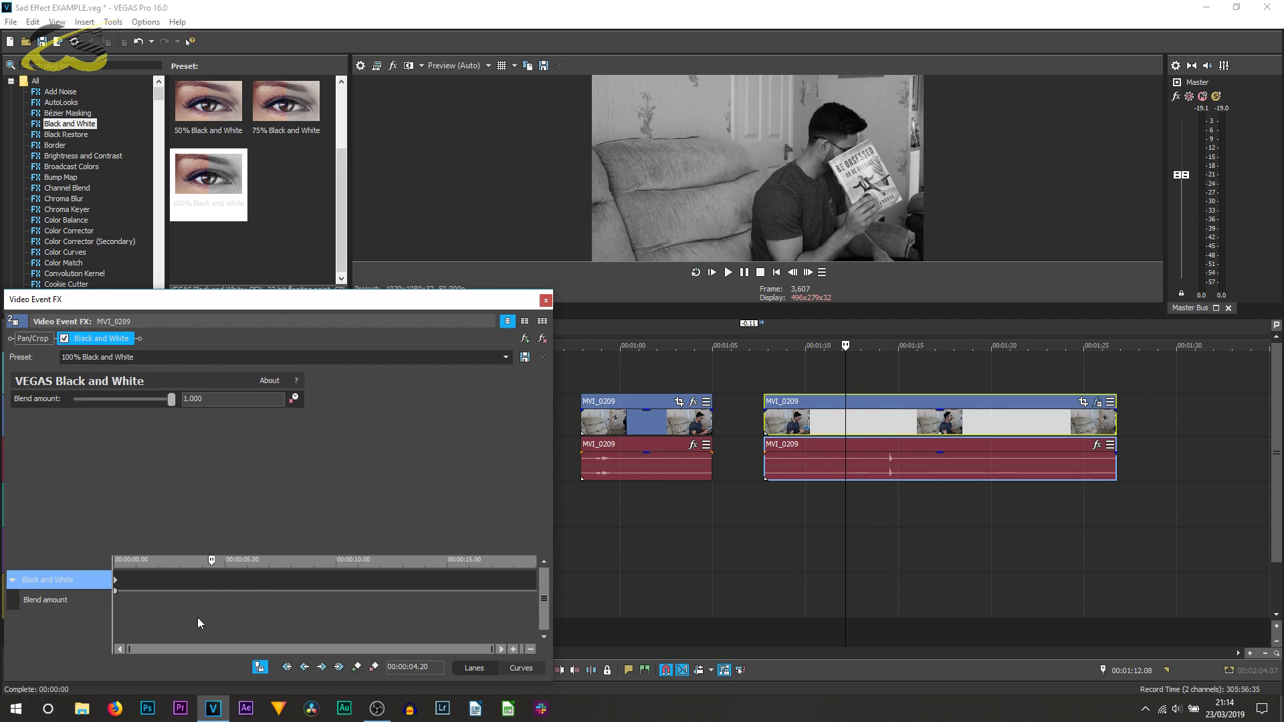
{"action": "left_click", "coordinate": [357, 668]}
{"action": "left_click", "coordinate": [115, 584]}
{"action": "left_click_drag", "start_coordinate": [166, 400], "coordinate": [1, 399]}
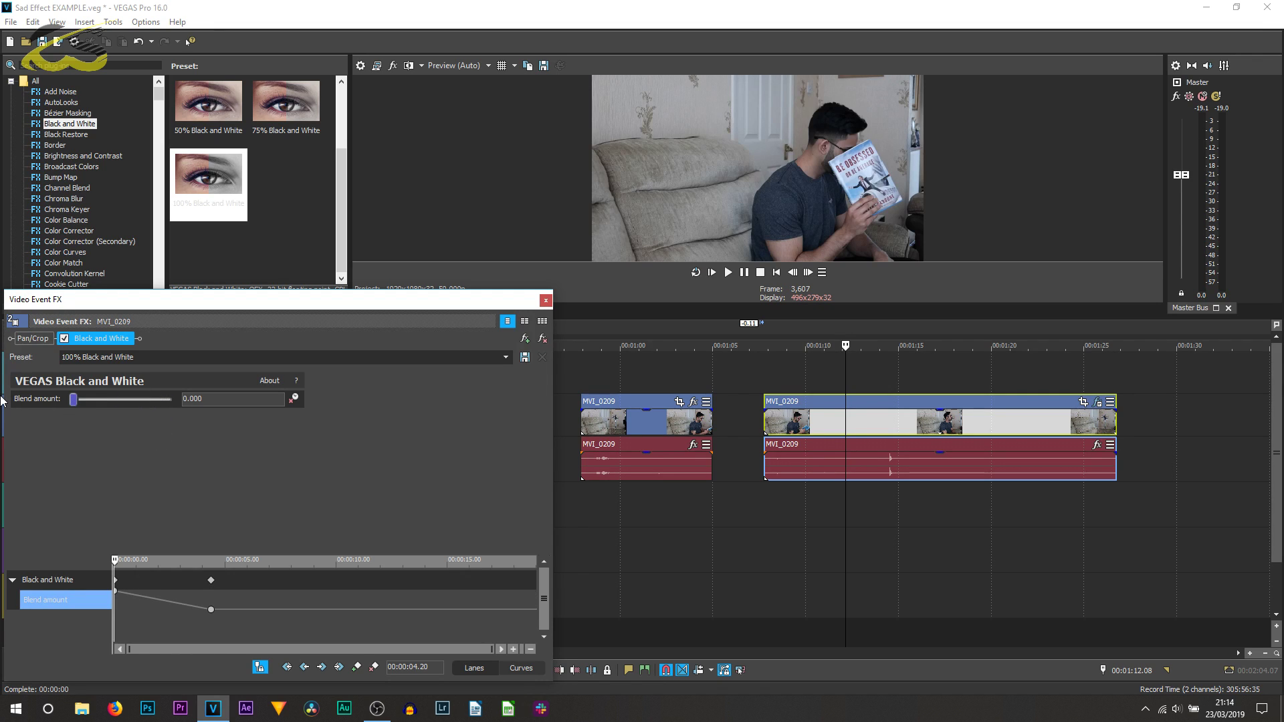
- Give the first Blend amount keyframe a Slow Fade curve, check the end keyframe, and close Video Event FX
{"action": "right_click", "coordinate": [115, 592]}
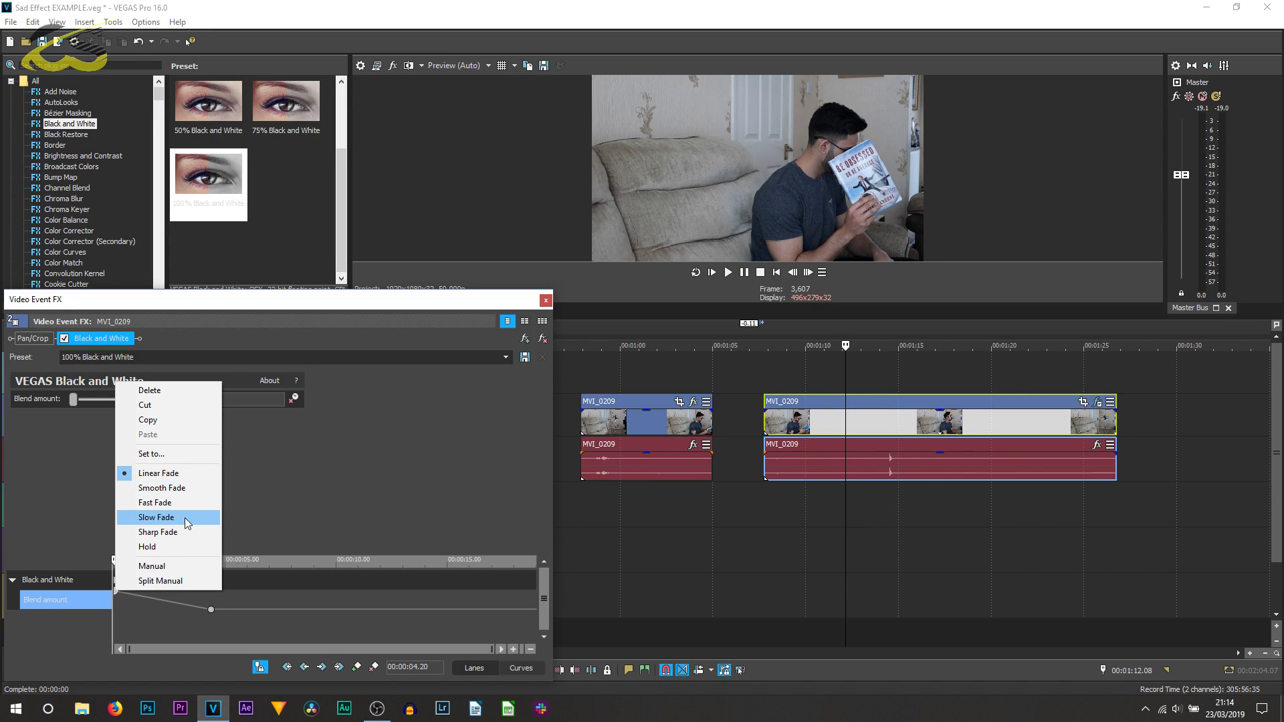
{"action": "left_click", "coordinate": [194, 484]}
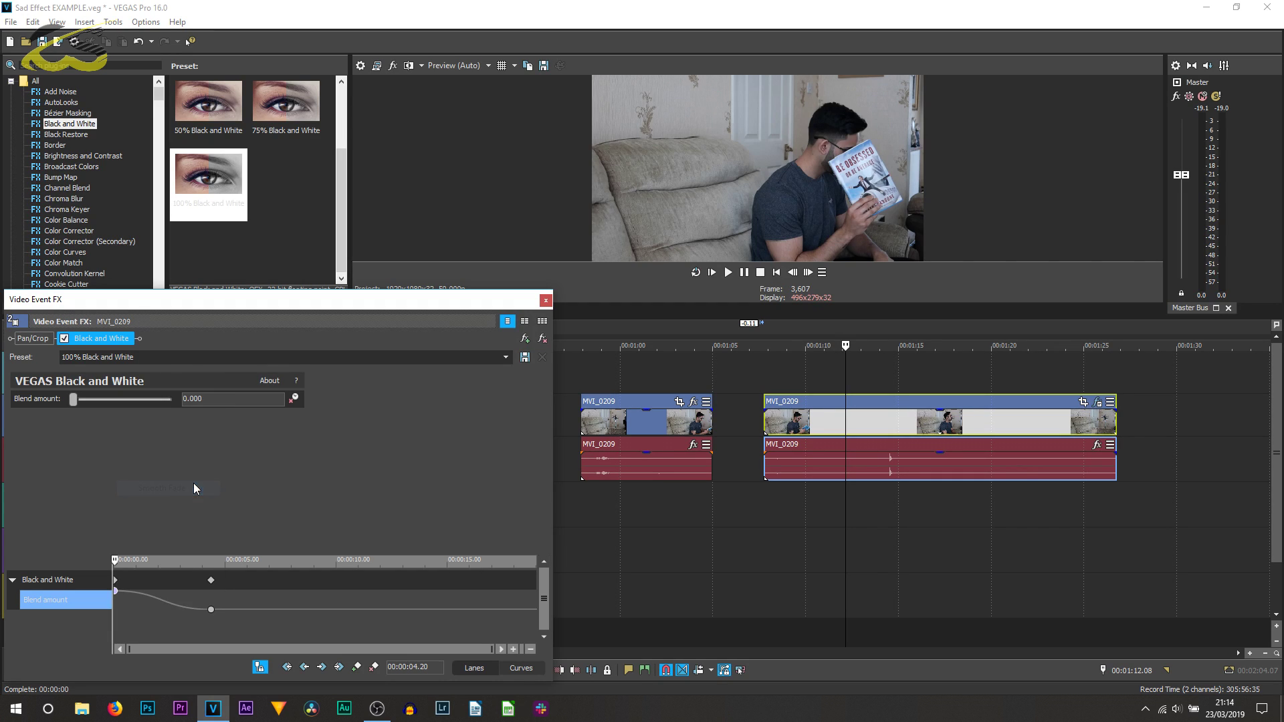
{"action": "left_click", "coordinate": [546, 301]}
{"action": "left_click", "coordinate": [765, 509]}
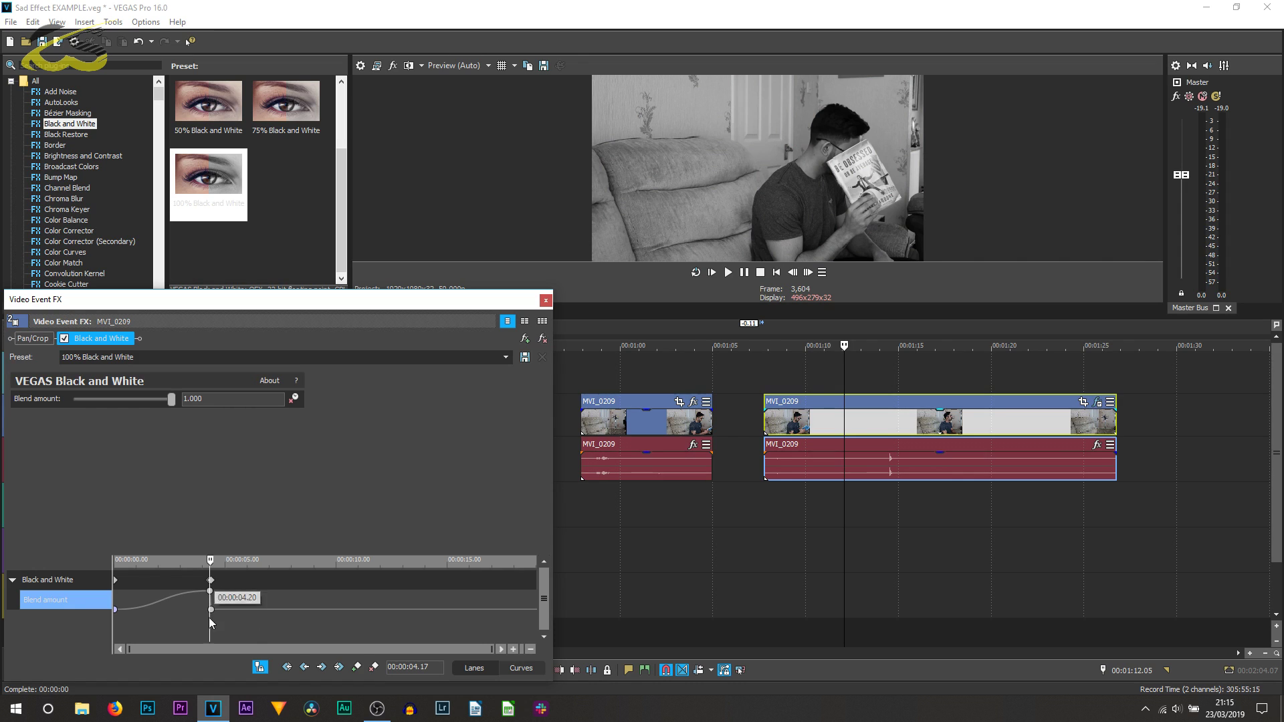
{"action": "scroll", "coordinate": [210, 622], "scroll_direction": "up", "scroll_amount": 5}
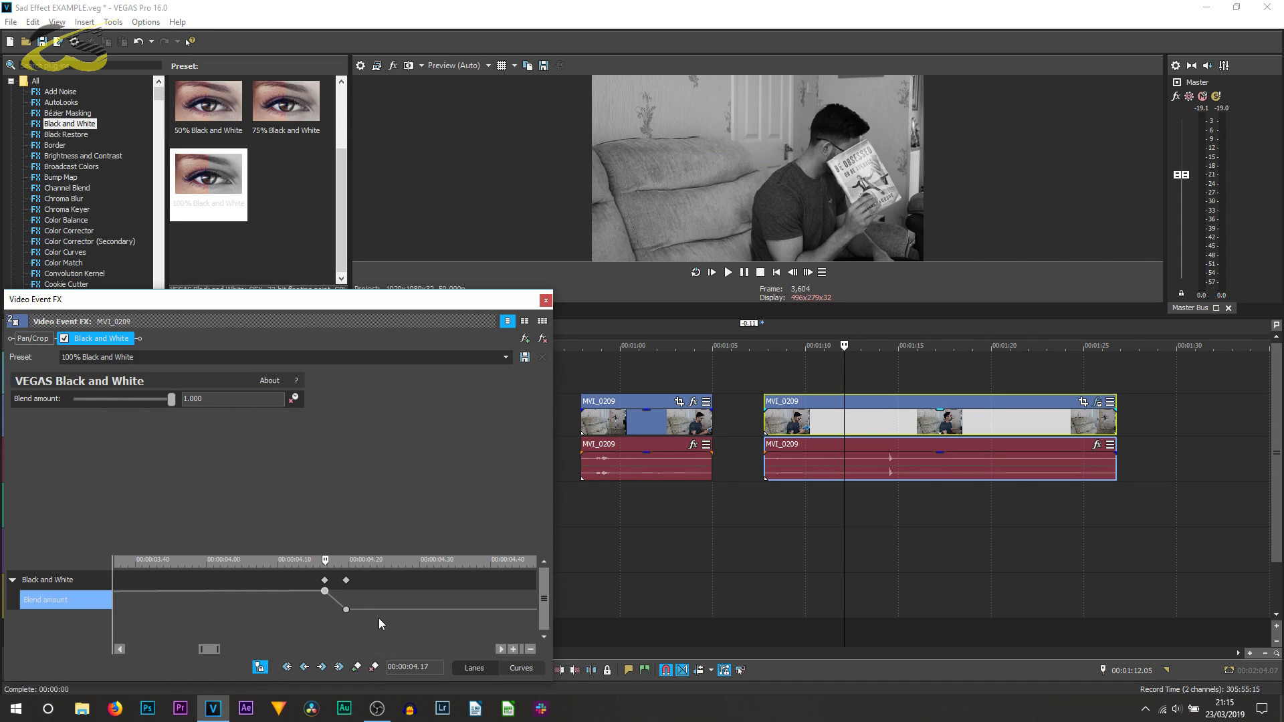
{"action": "left_click", "coordinate": [547, 301]}
{"action": "left_click", "coordinate": [766, 495]}
- Review the fade, then move the Book cutaway right after the first MVI_0209 clip and close the gap
{"action": "key", "text": "space"}
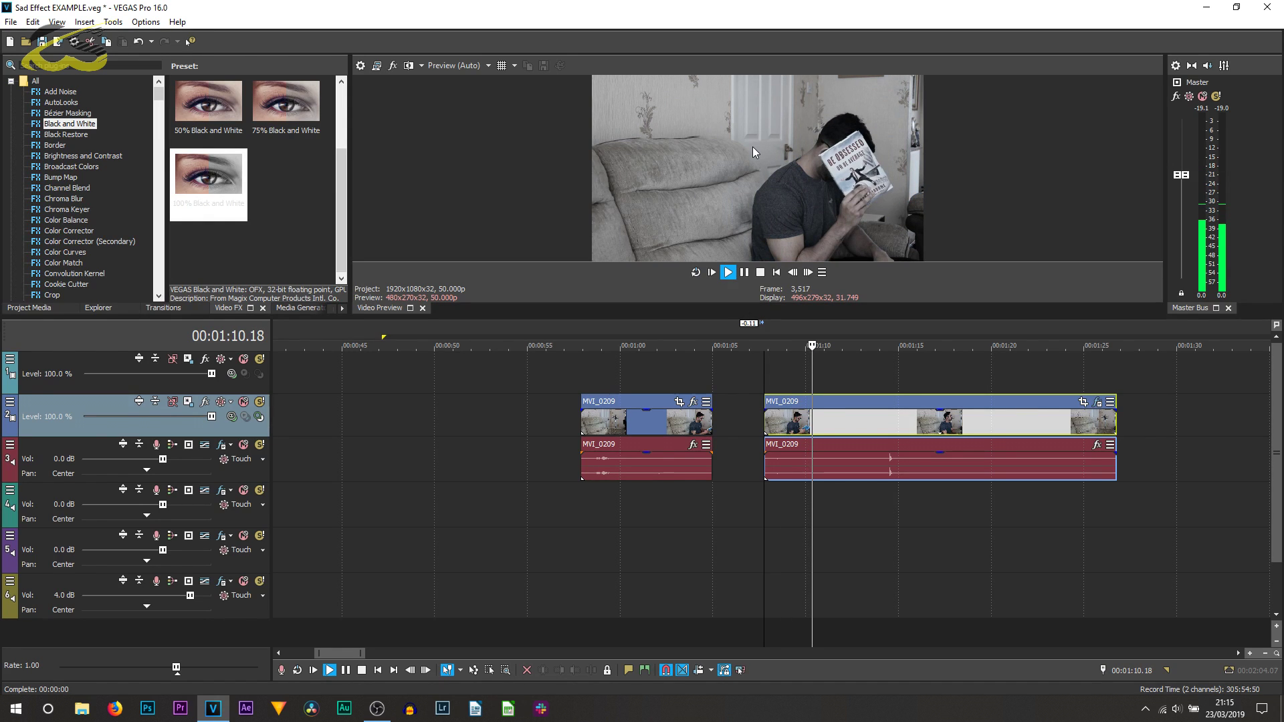
{"action": "left_click", "coordinate": [747, 273]}
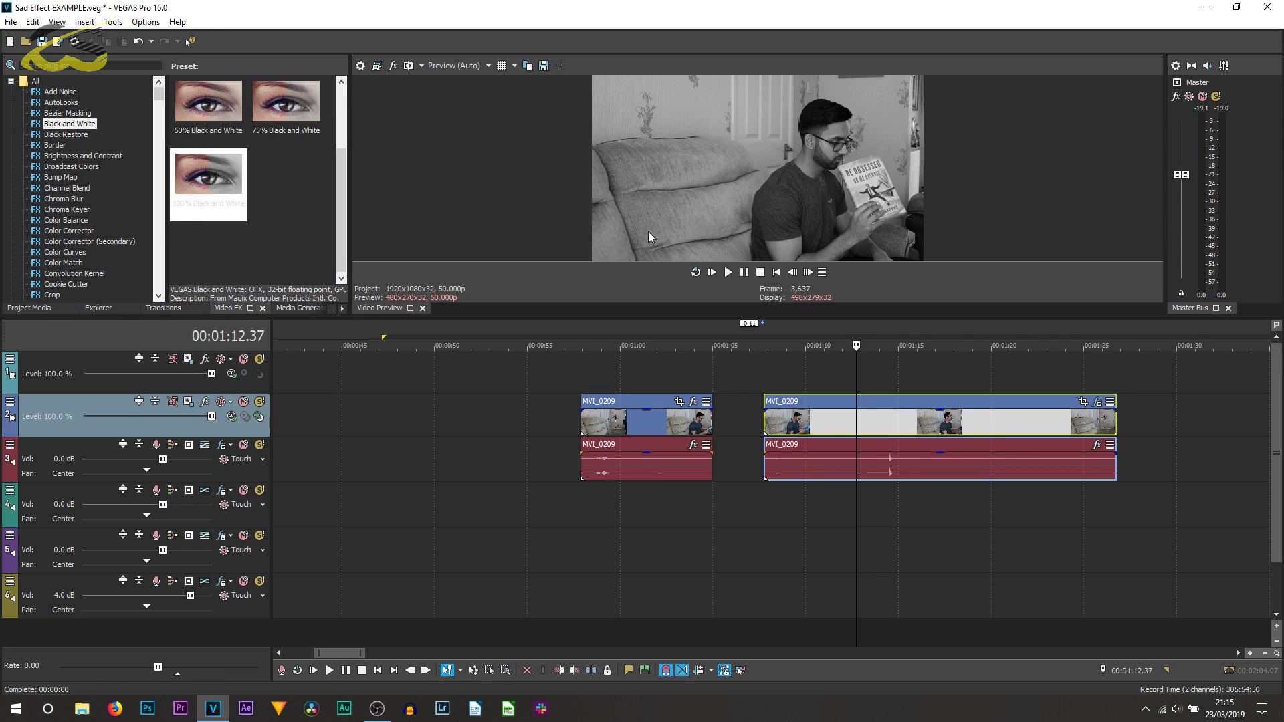
{"action": "scroll", "coordinate": [706, 425], "scroll_direction": "down", "scroll_amount": 2}
{"action": "left_click", "coordinate": [706, 425]}
{"action": "left_click_drag", "start_coordinate": [1160, 432], "coordinate": [765, 428]}
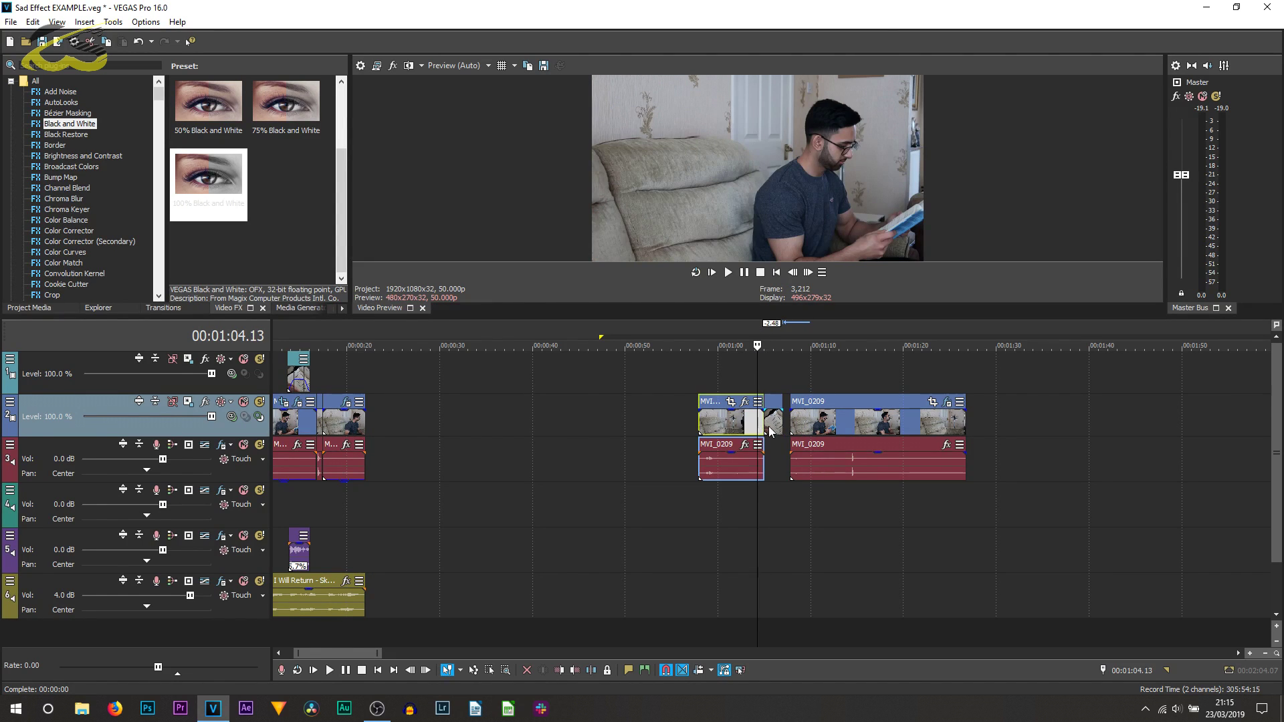
{"action": "scroll", "coordinate": [852, 438], "scroll_direction": "up", "scroll_amount": 5}
{"action": "left_click_drag", "start_coordinate": [960, 440], "coordinate": [930, 440]}
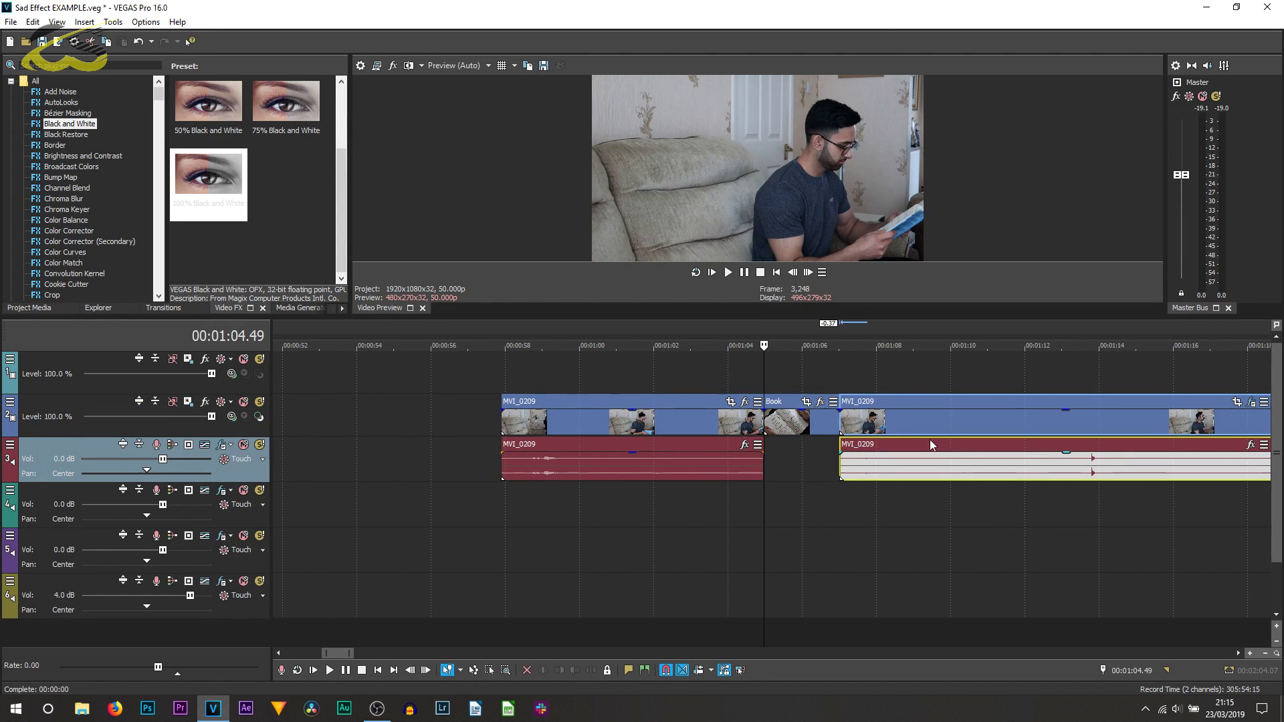
- Play back the section around the Book cutaway to review it
{"action": "left_click", "coordinate": [773, 377]}
{"action": "key", "text": "space"}
{"action": "left_click", "coordinate": [753, 372]}
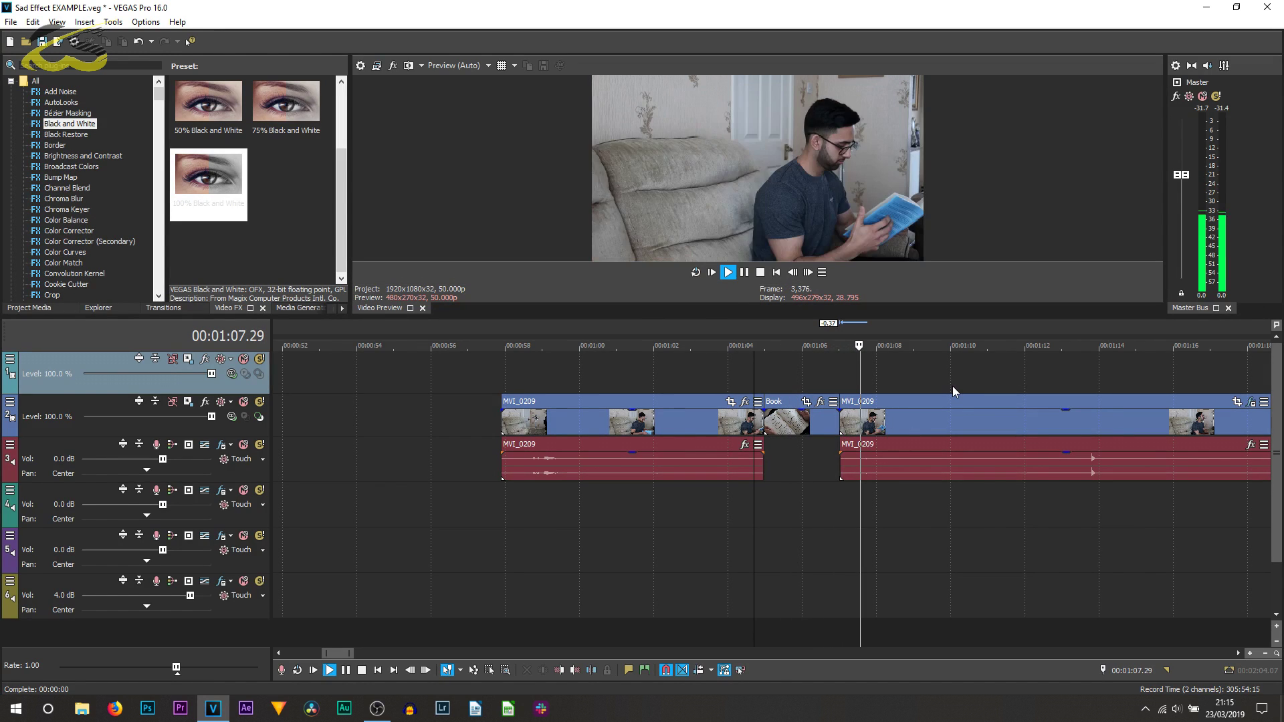
{"action": "key", "text": "space"}
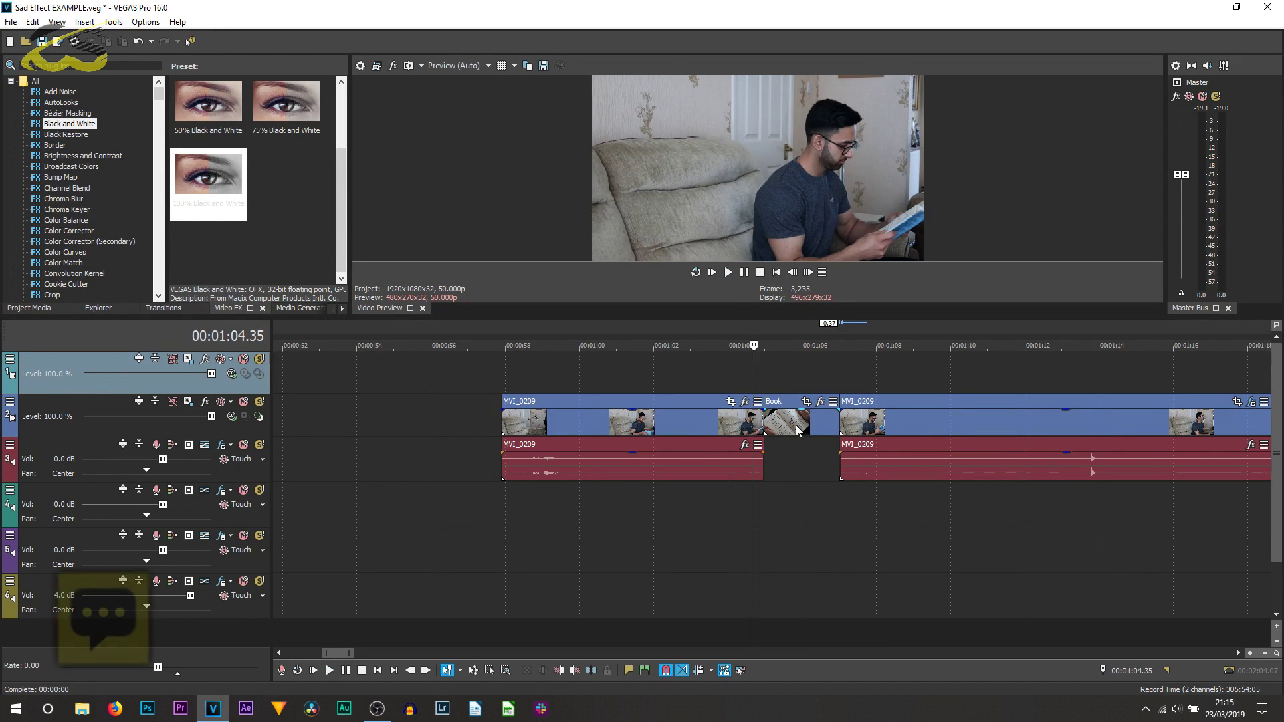
- Copy the Book cutaway and set up a roughly two-second copy on the top track
{"action": "left_click", "coordinate": [798, 429]}
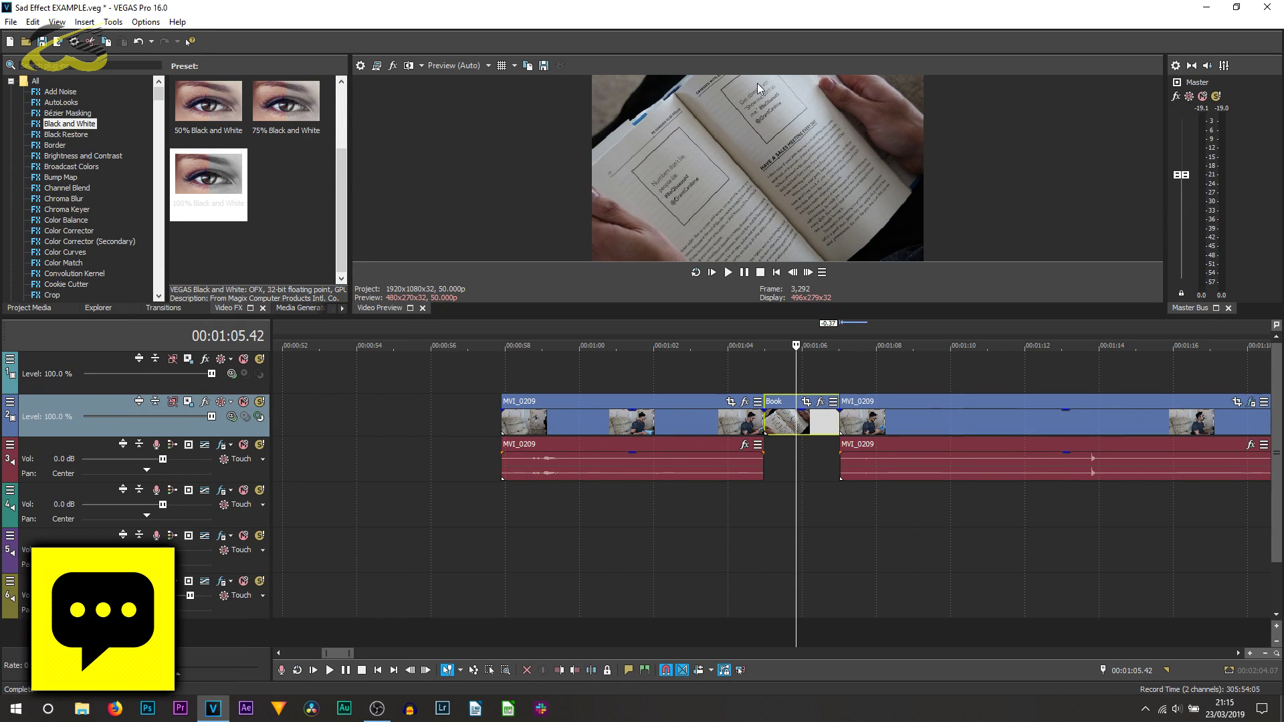
{"action": "key", "text": "ctrl+c"}
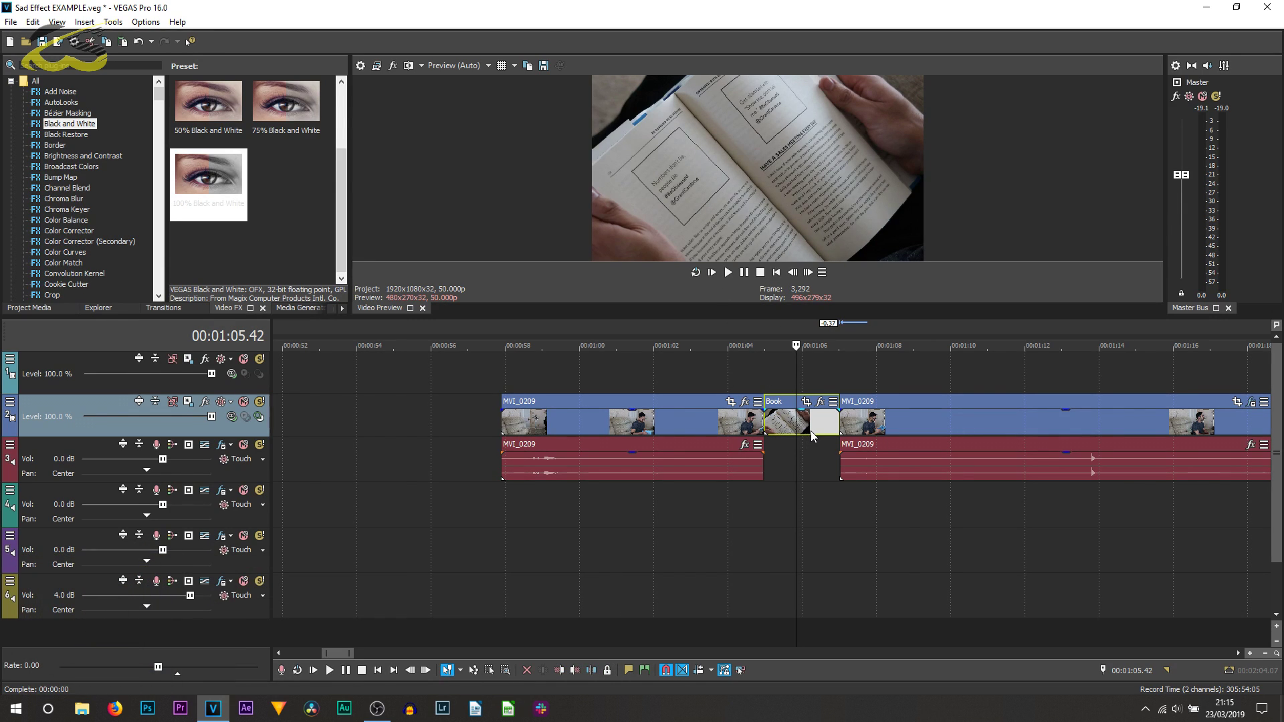
{"action": "scroll", "coordinate": [800, 431], "scroll_direction": "down", "scroll_amount": 3}
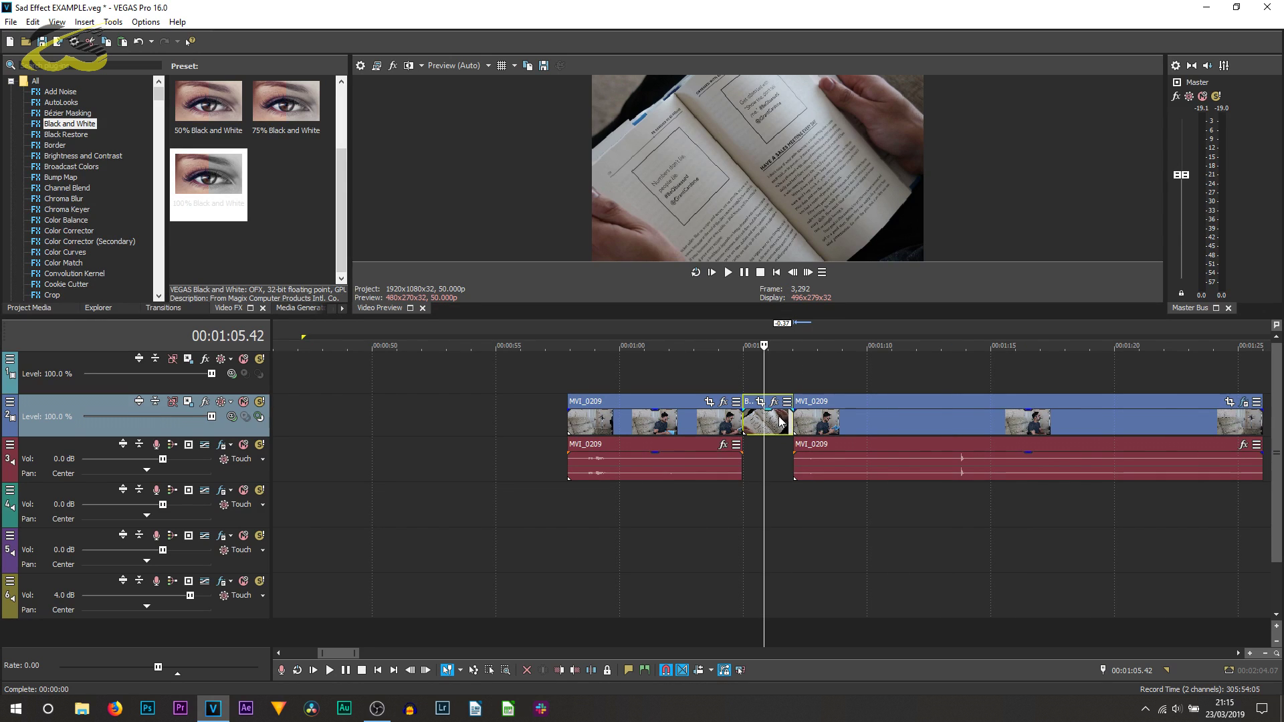
{"action": "left_click", "coordinate": [848, 380]}
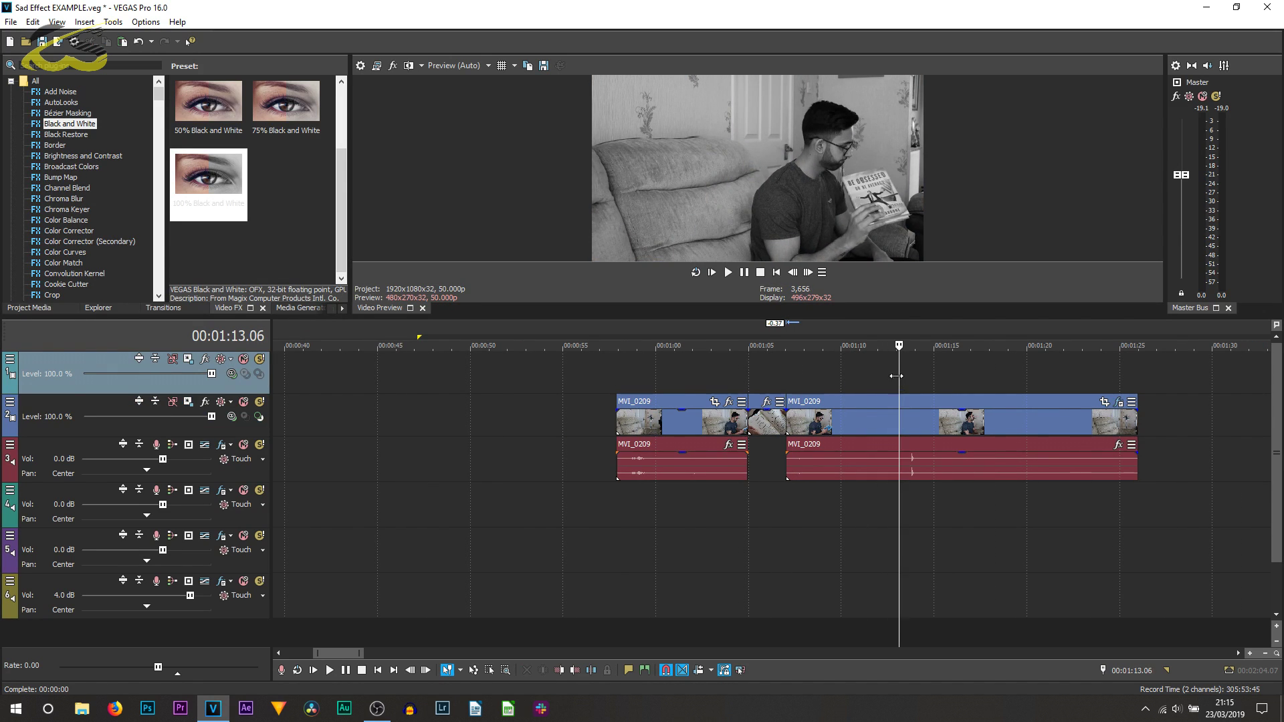
{"action": "left_click_drag", "start_coordinate": [896, 376], "coordinate": [900, 381]}
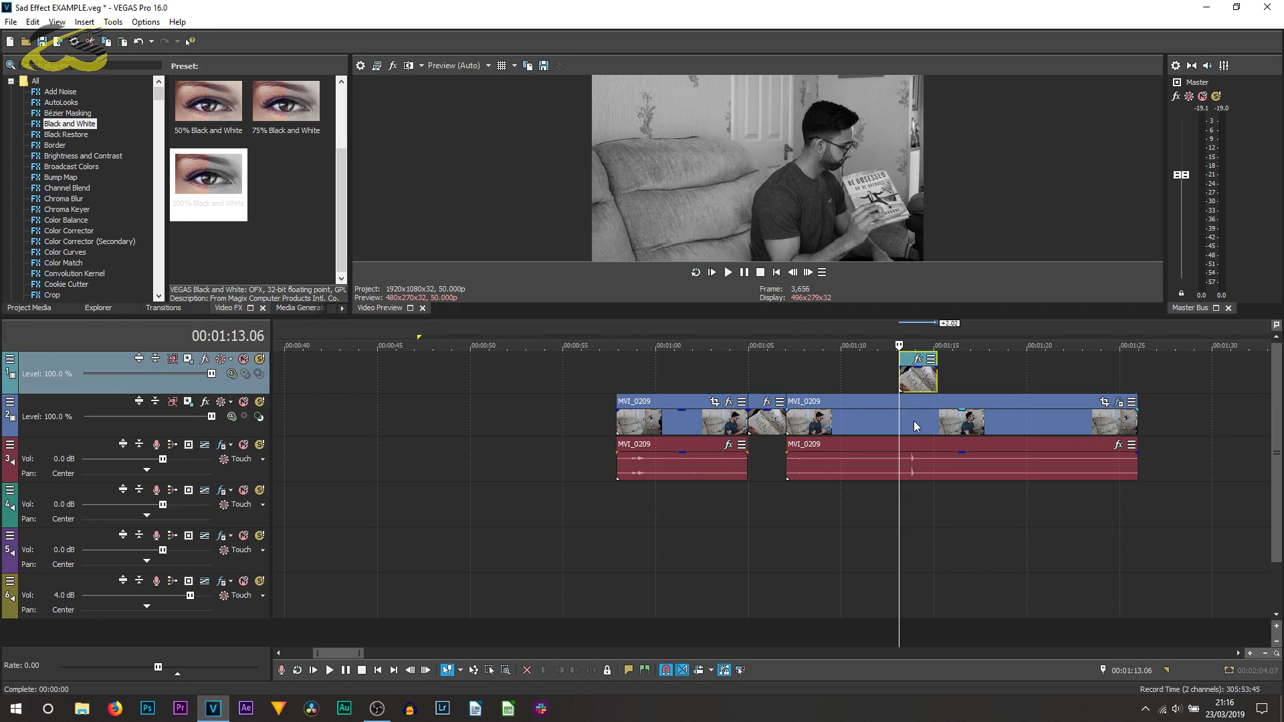
- Give the top-track Book overlay brief fades and lower its opacity to about 47%
{"action": "scroll", "coordinate": [913, 420], "scroll_direction": "up", "scroll_amount": 3}
{"action": "left_click_drag", "start_coordinate": [765, 354], "coordinate": [779, 367]}
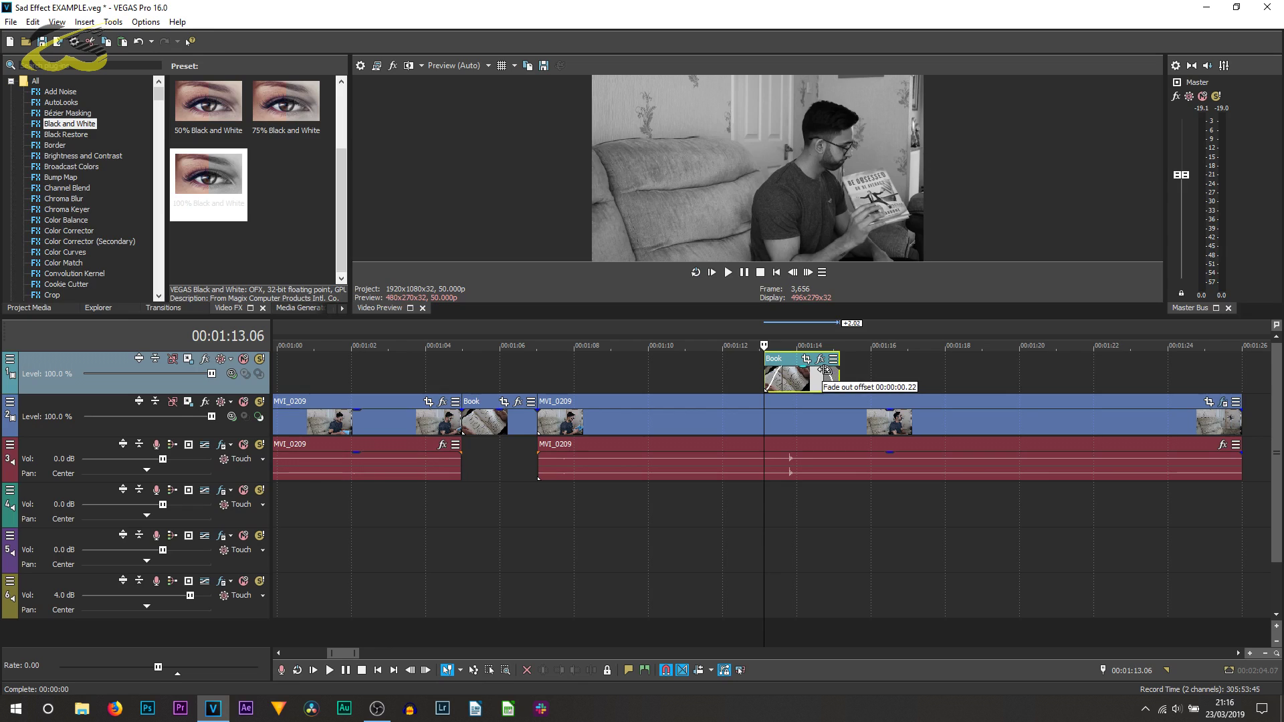
{"action": "left_click_drag", "start_coordinate": [802, 370], "coordinate": [809, 384]}
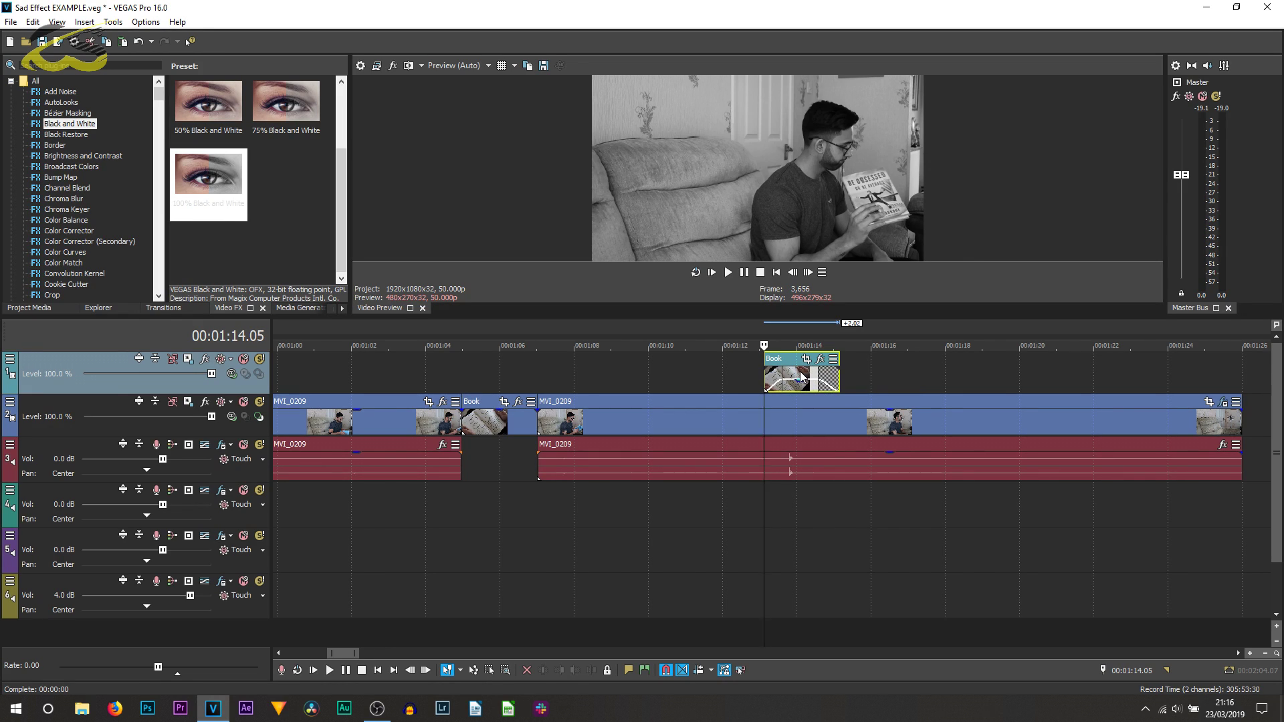
{"action": "left_click", "coordinate": [800, 371]}
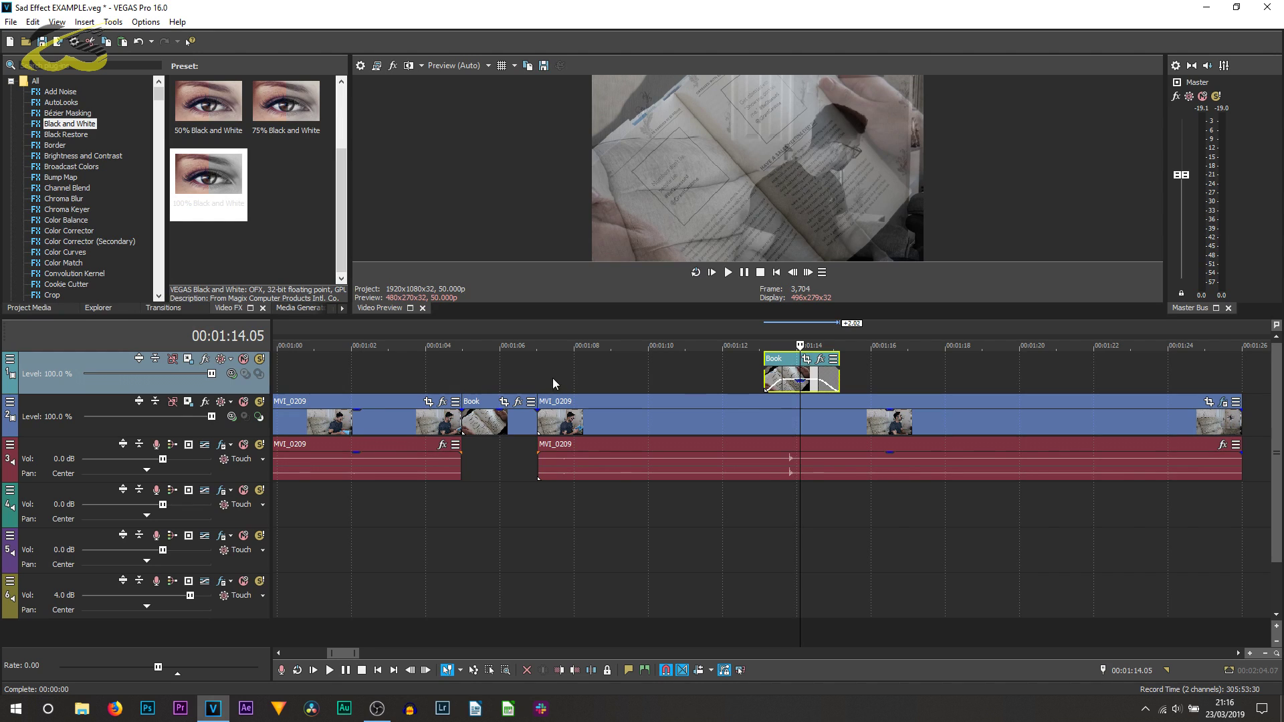
{"action": "left_click", "coordinate": [500, 375]}
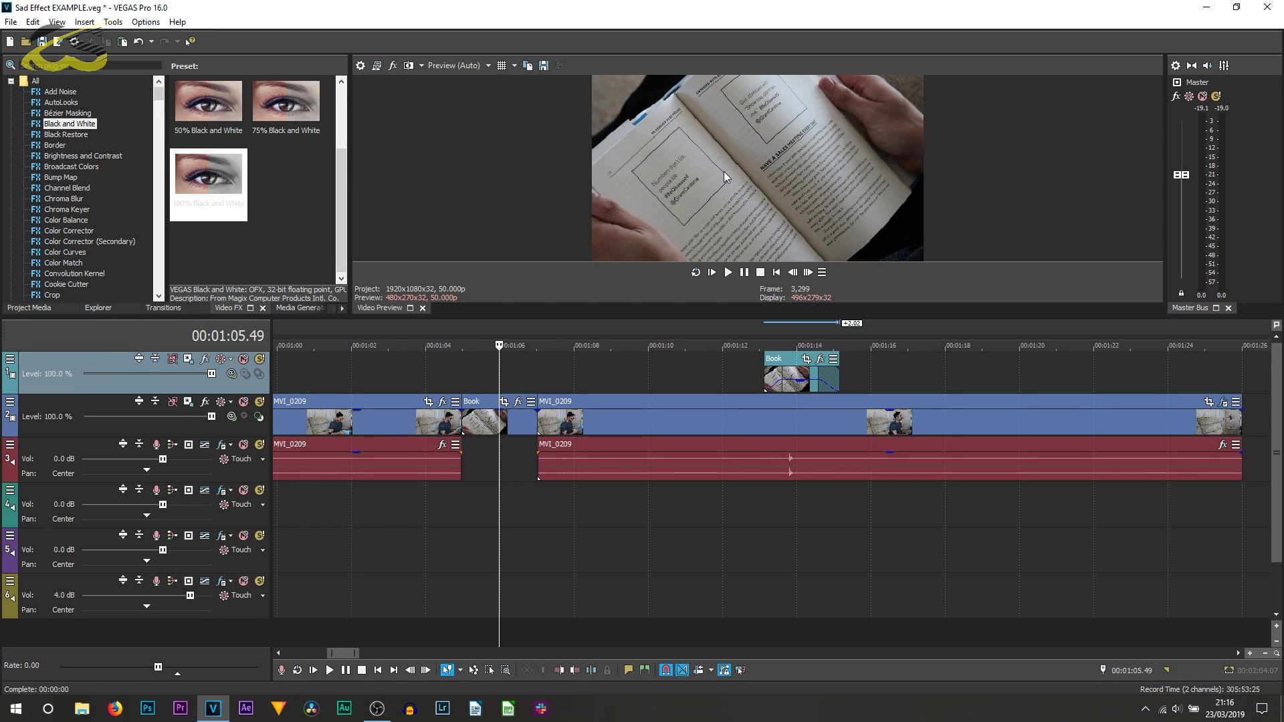
{"action": "left_click", "coordinate": [800, 373]}
- Crop the Book overlay in Pan/Crop with Sync Cursor to 722.6×406.5 on the page text
{"action": "left_click", "coordinate": [806, 360]}
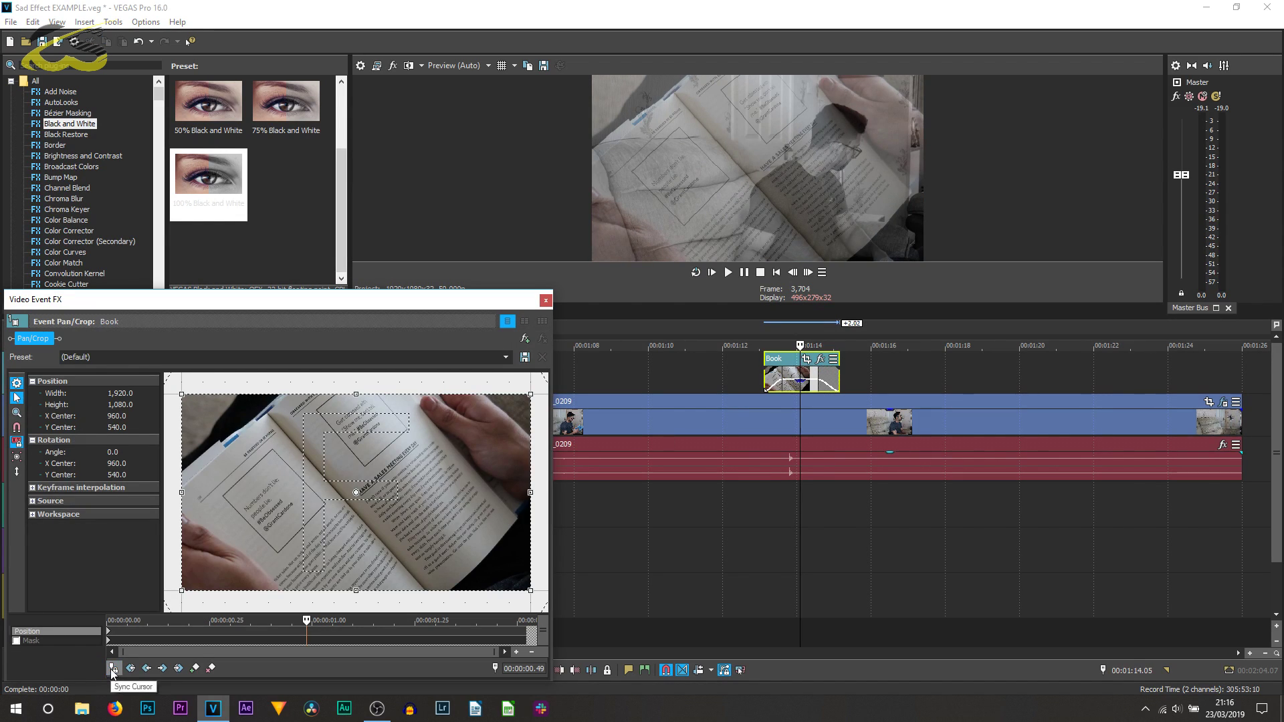
{"action": "left_click", "coordinate": [113, 668]}
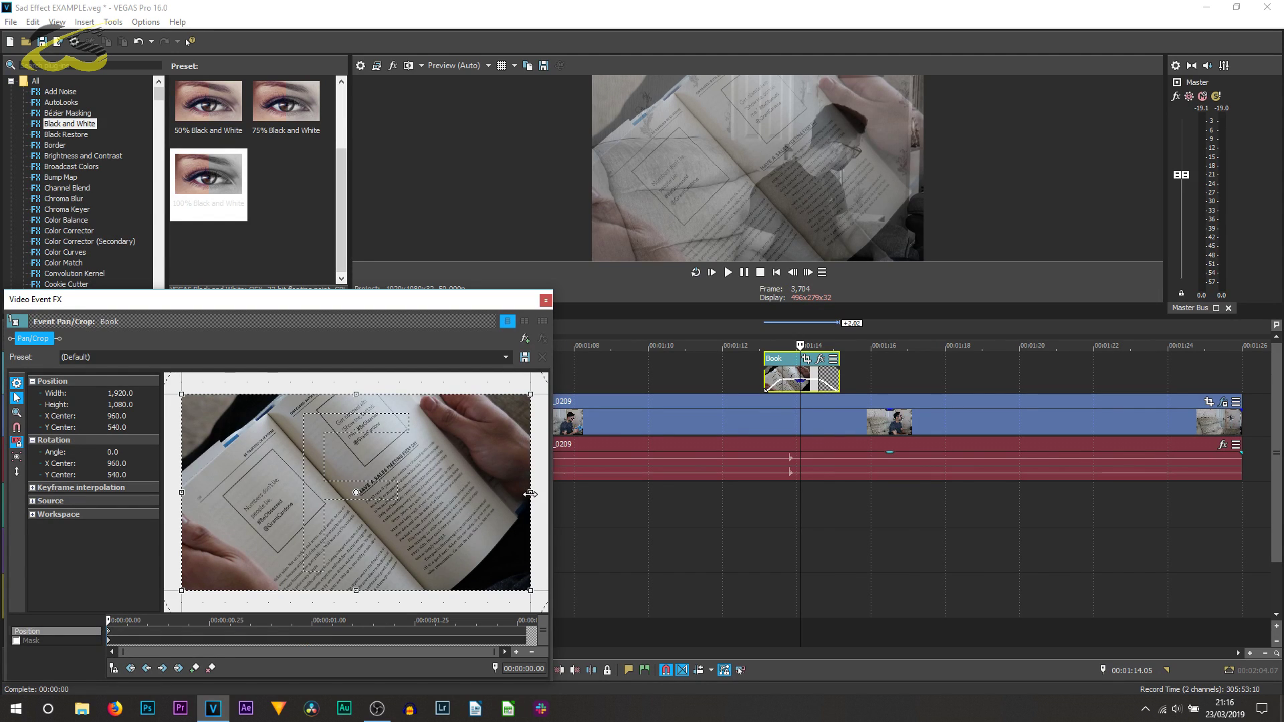
{"action": "left_click_drag", "start_coordinate": [529, 494], "coordinate": [298, 504]}
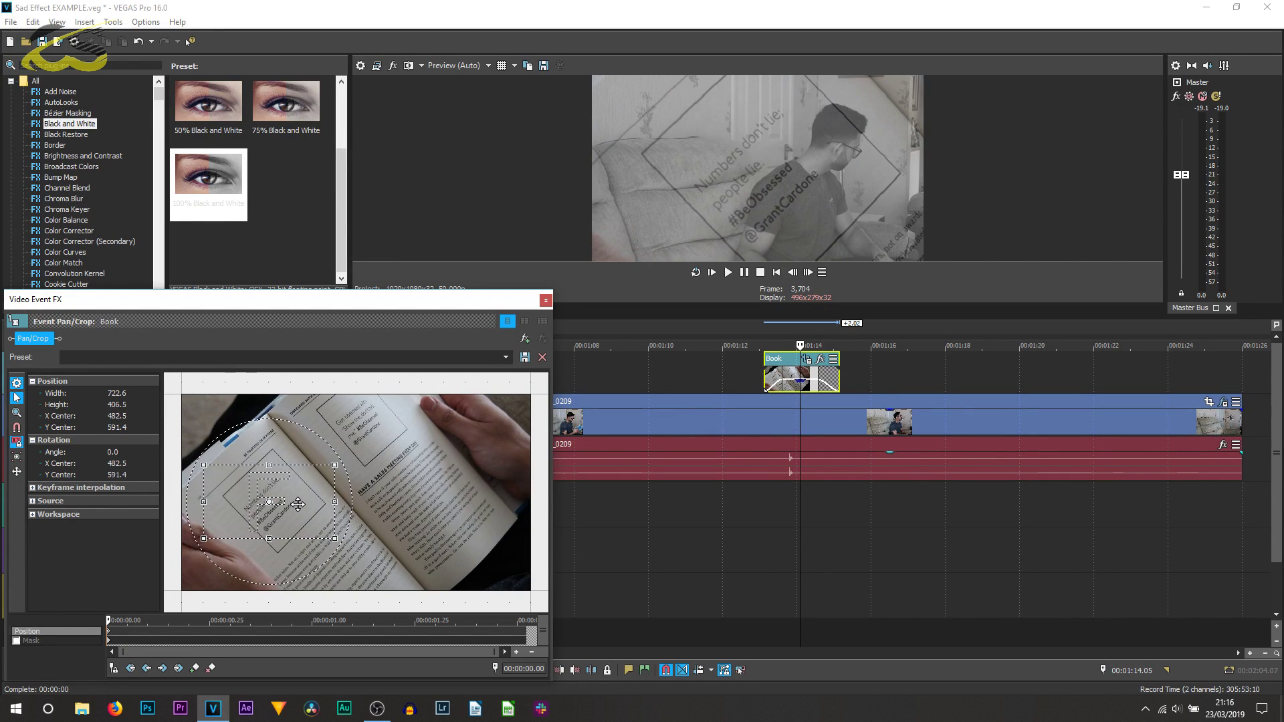
{"action": "left_click", "coordinate": [545, 299]}
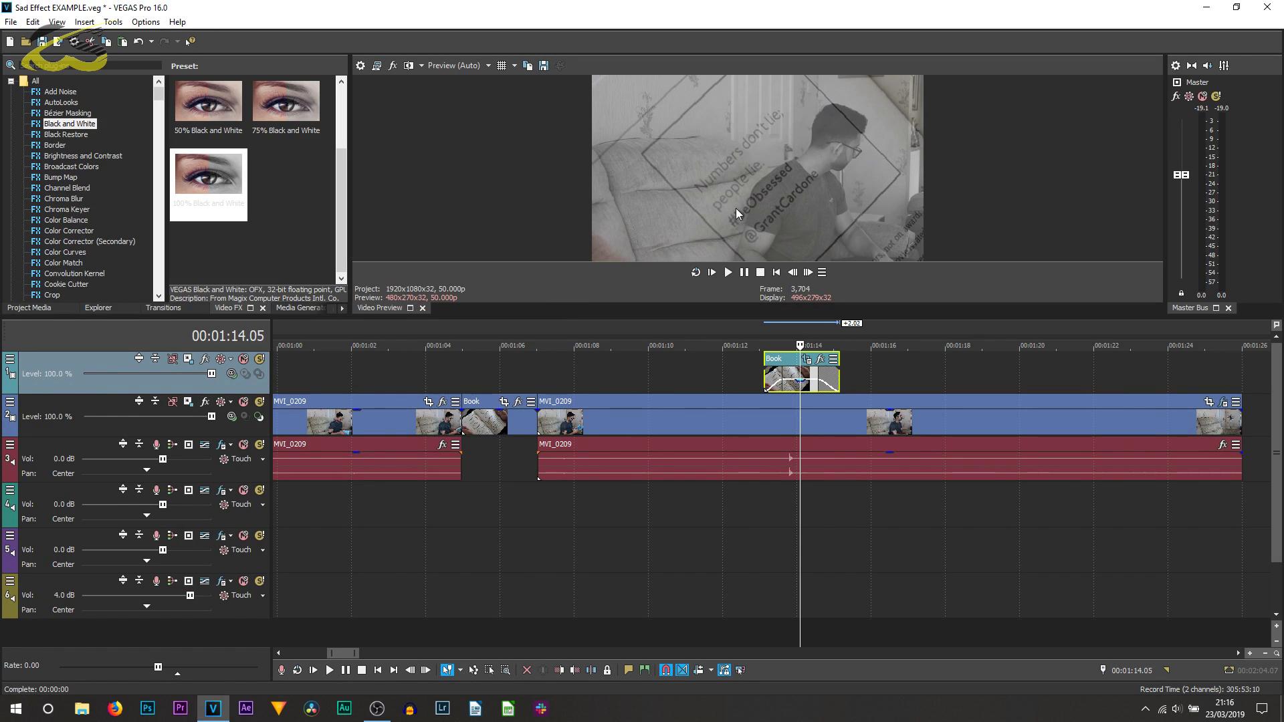
- Add Book edited to the top track, split it, and delete the unwanted second part
{"action": "left_click", "coordinate": [480, 430]}
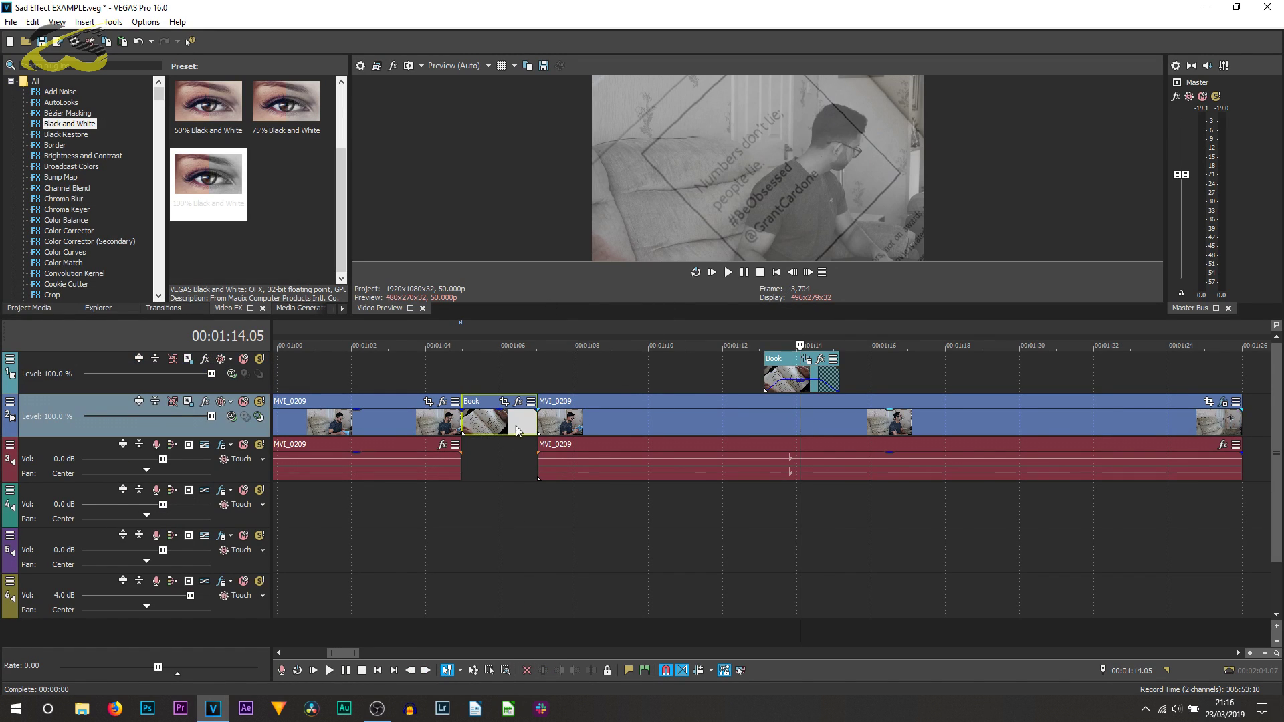
{"action": "left_click", "coordinate": [28, 308]}
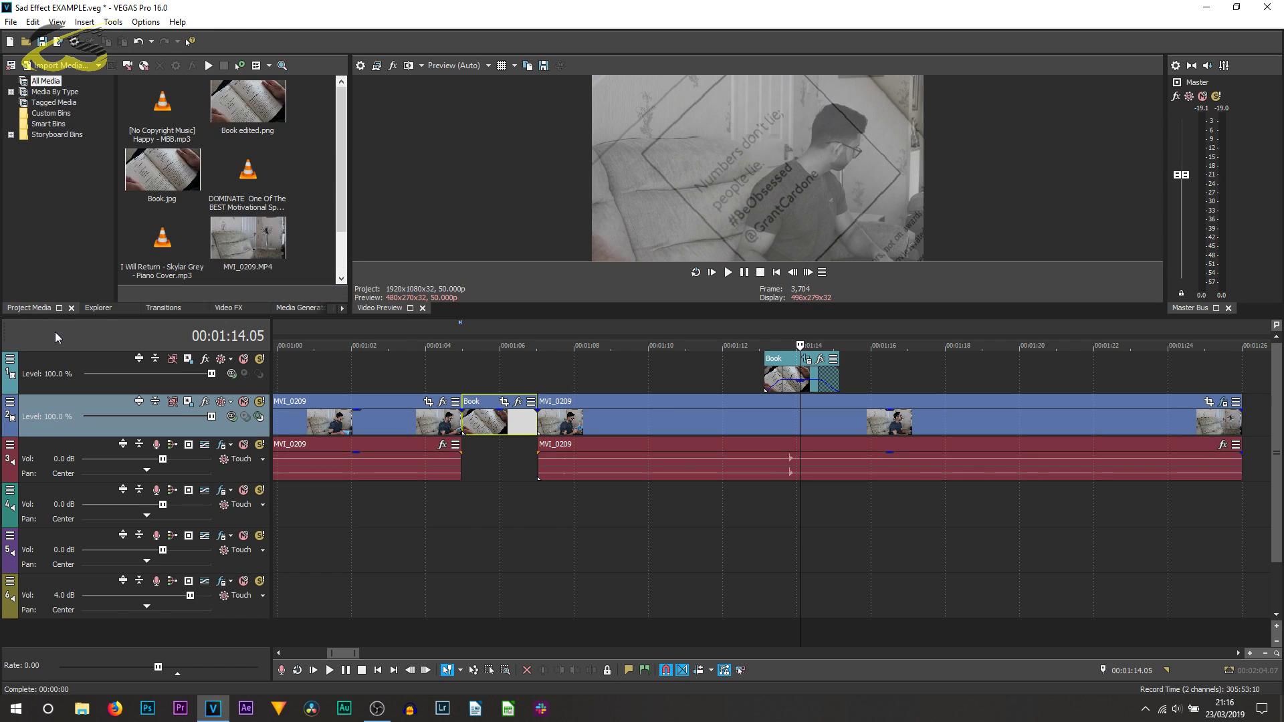
{"action": "left_click", "coordinate": [162, 170]}
{"action": "left_click_drag", "start_coordinate": [247, 100], "coordinate": [509, 374]}
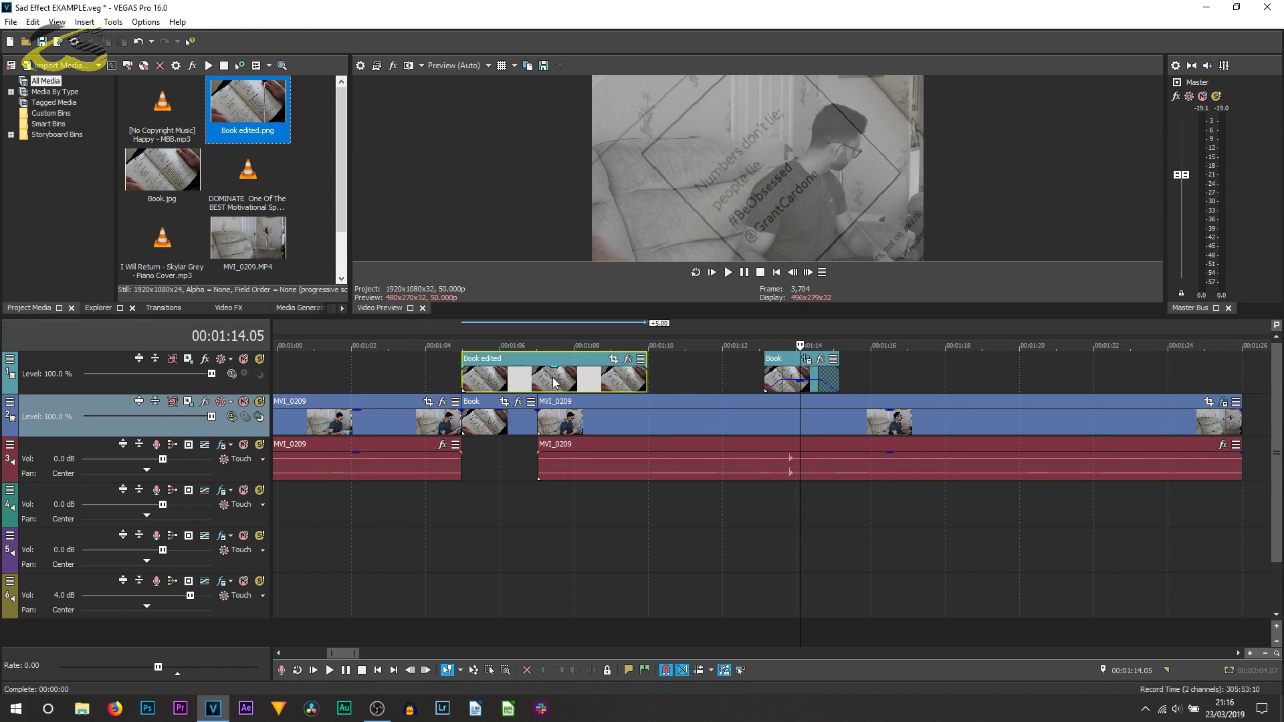
{"action": "left_click", "coordinate": [539, 382]}
{"action": "key", "text": "s"}
{"action": "key", "text": "Delete"}
{"action": "left_click", "coordinate": [489, 378]}
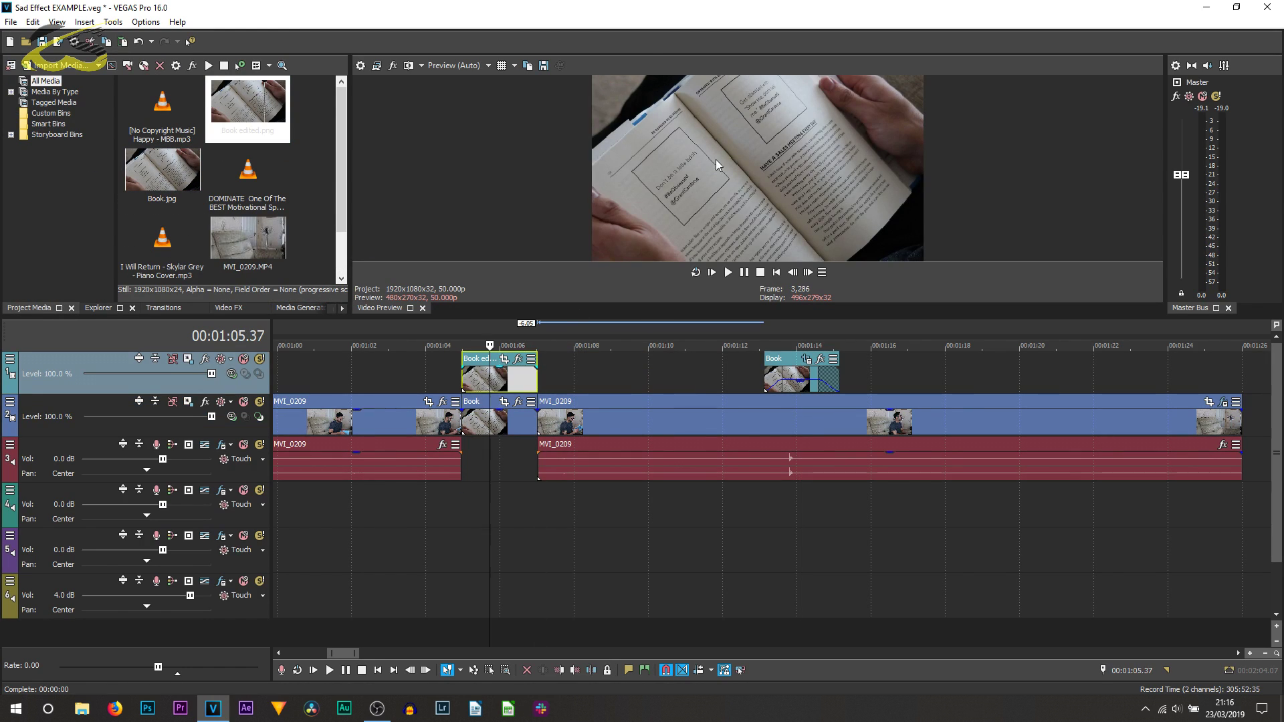
- Delete the extra Book clip and move the first book cutaway into the main track's gap
{"action": "left_click", "coordinate": [484, 416]}
{"action": "key", "text": "Delete"}
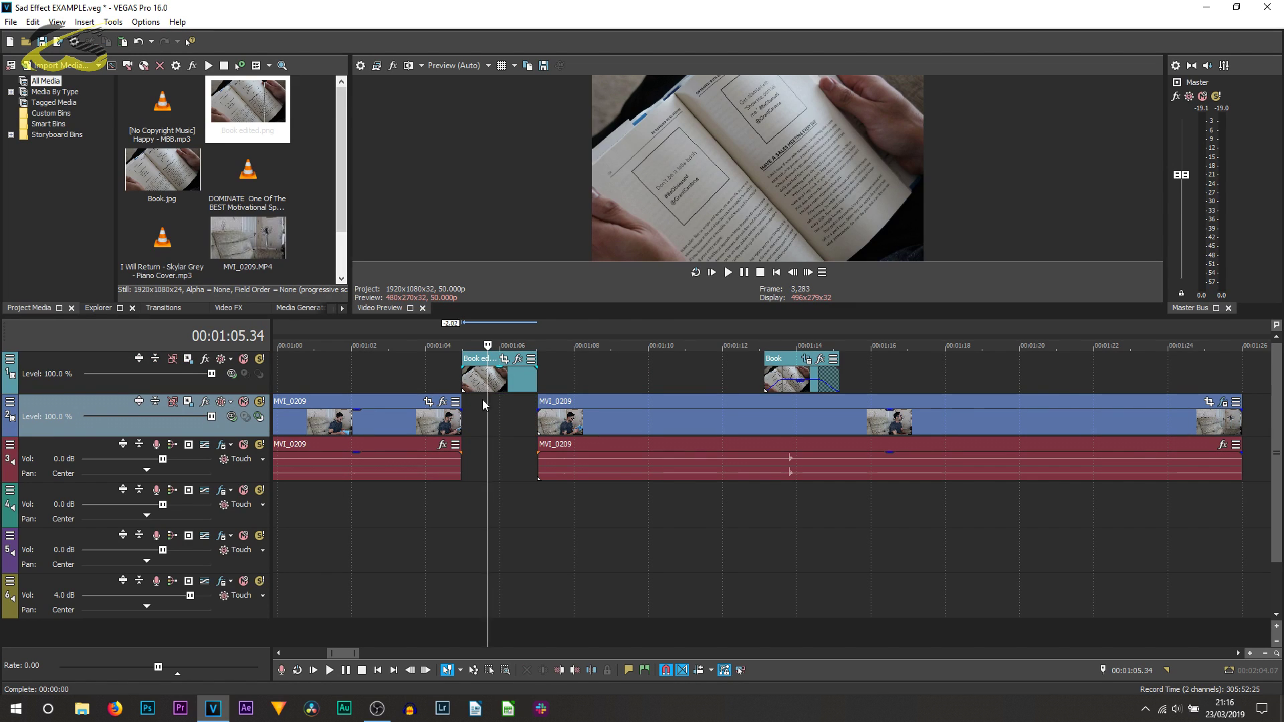
{"action": "left_click_drag", "start_coordinate": [483, 376], "coordinate": [499, 414]}
{"action": "left_click_drag", "start_coordinate": [811, 378], "coordinate": [797, 378]}
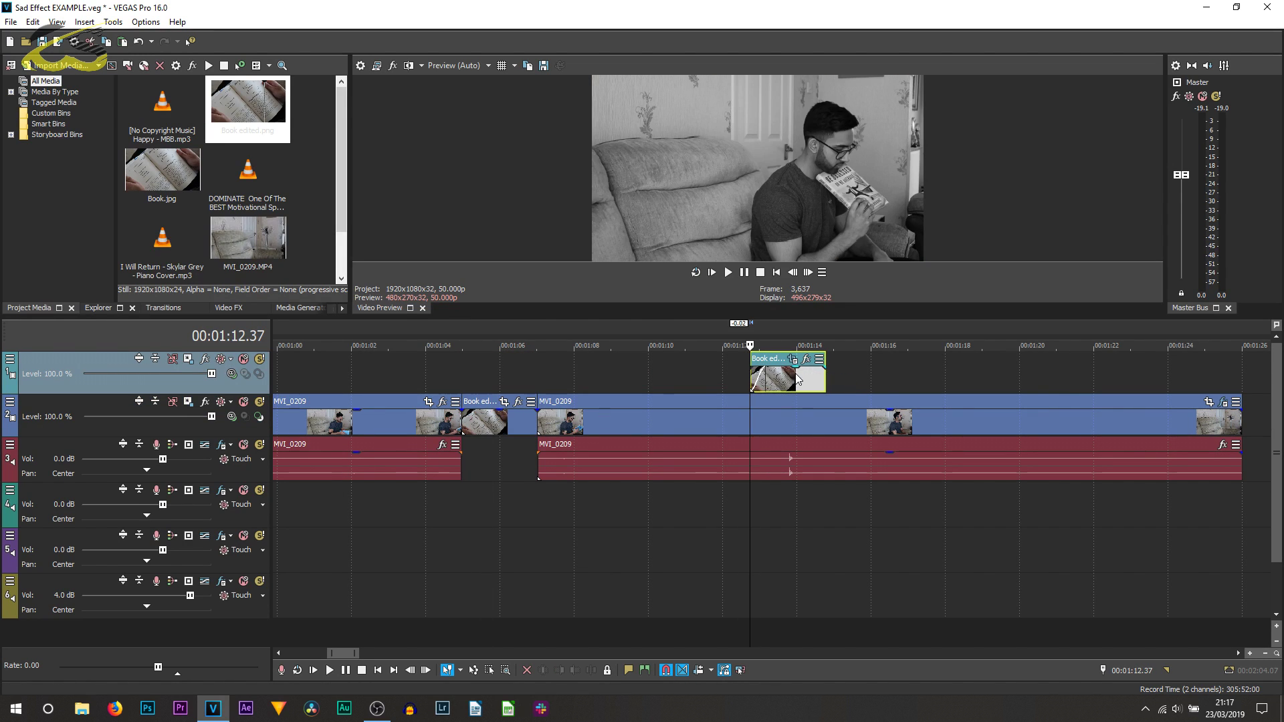
- Lengthen the later book cutaway's fade-in and preview the transition
{"action": "left_click", "coordinate": [826, 374]}
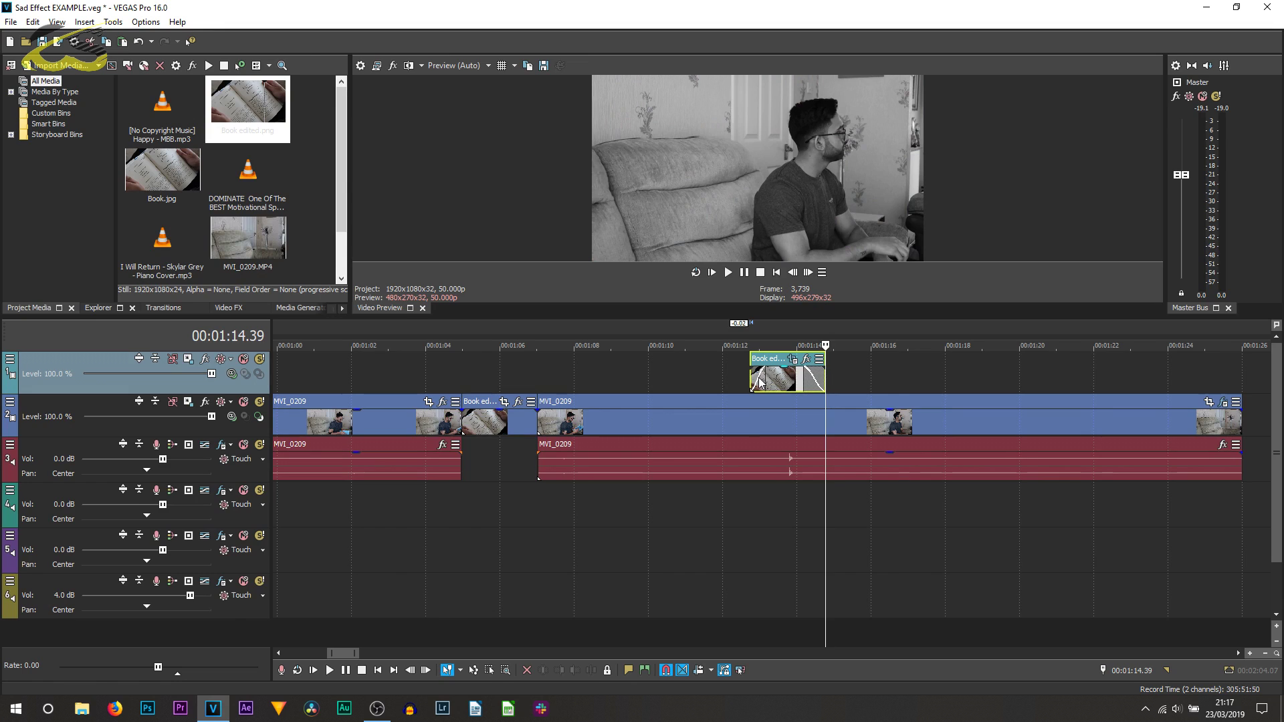
{"action": "left_click_drag", "start_coordinate": [761, 383], "coordinate": [773, 380]}
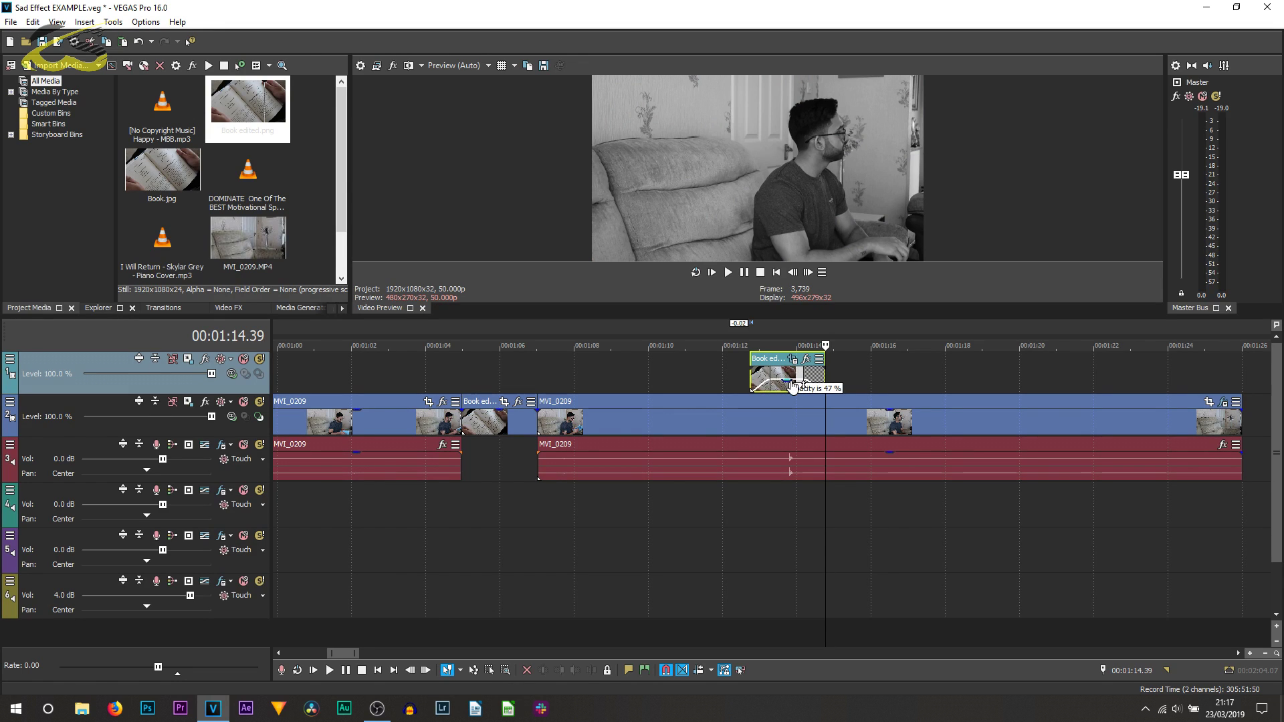
{"action": "left_click", "coordinate": [735, 379]}
{"action": "key", "text": "space"}
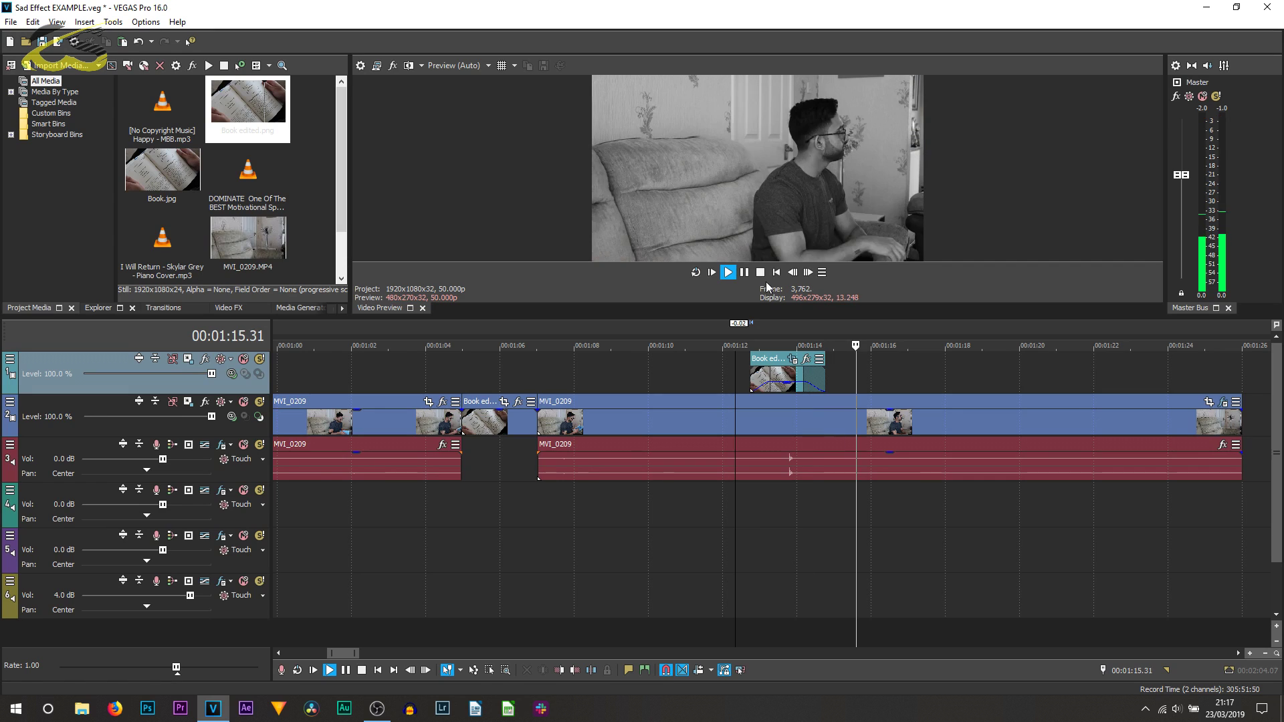
{"action": "left_click", "coordinate": [743, 272]}
{"action": "key", "text": "space"}
{"action": "left_click", "coordinate": [750, 371]}
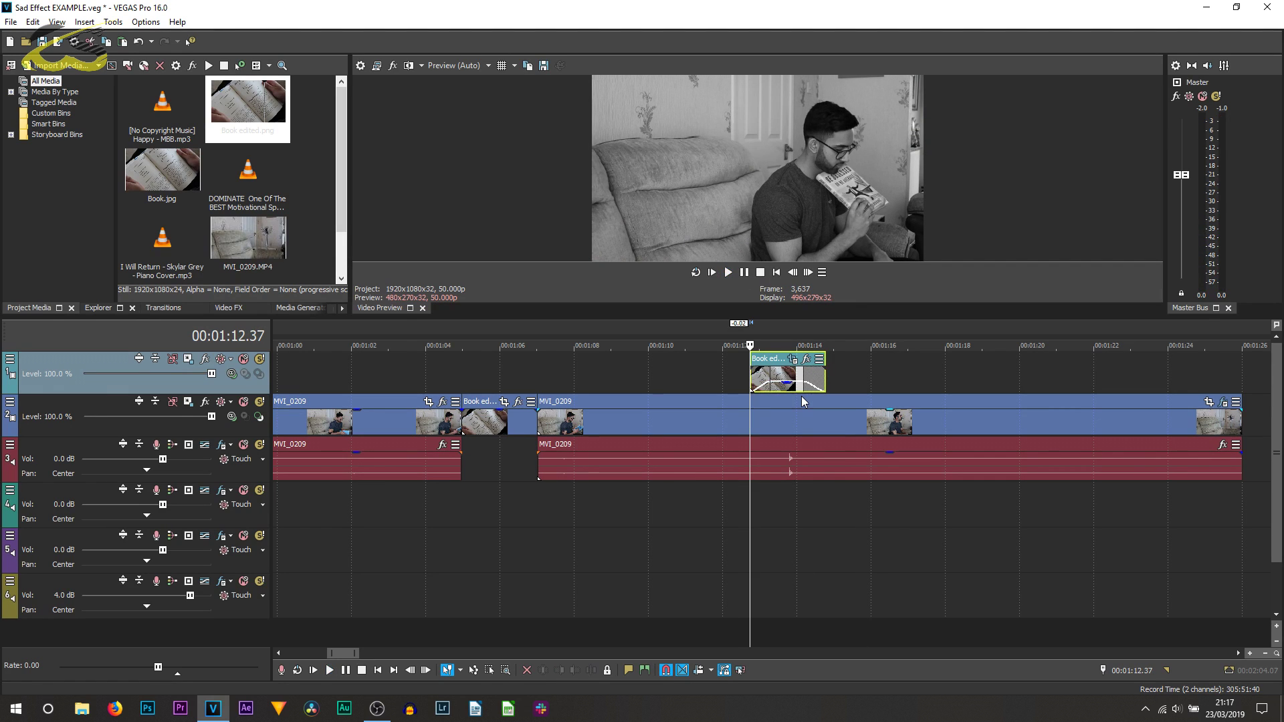
{"action": "scroll", "coordinate": [801, 396], "scroll_direction": "down", "scroll_amount": 6}
{"action": "left_click", "coordinate": [964, 473]}
- Move the Happy music clip to track 4 near 01:00, then delete it
{"action": "left_click_drag", "start_coordinate": [941, 474], "coordinate": [583, 516]}
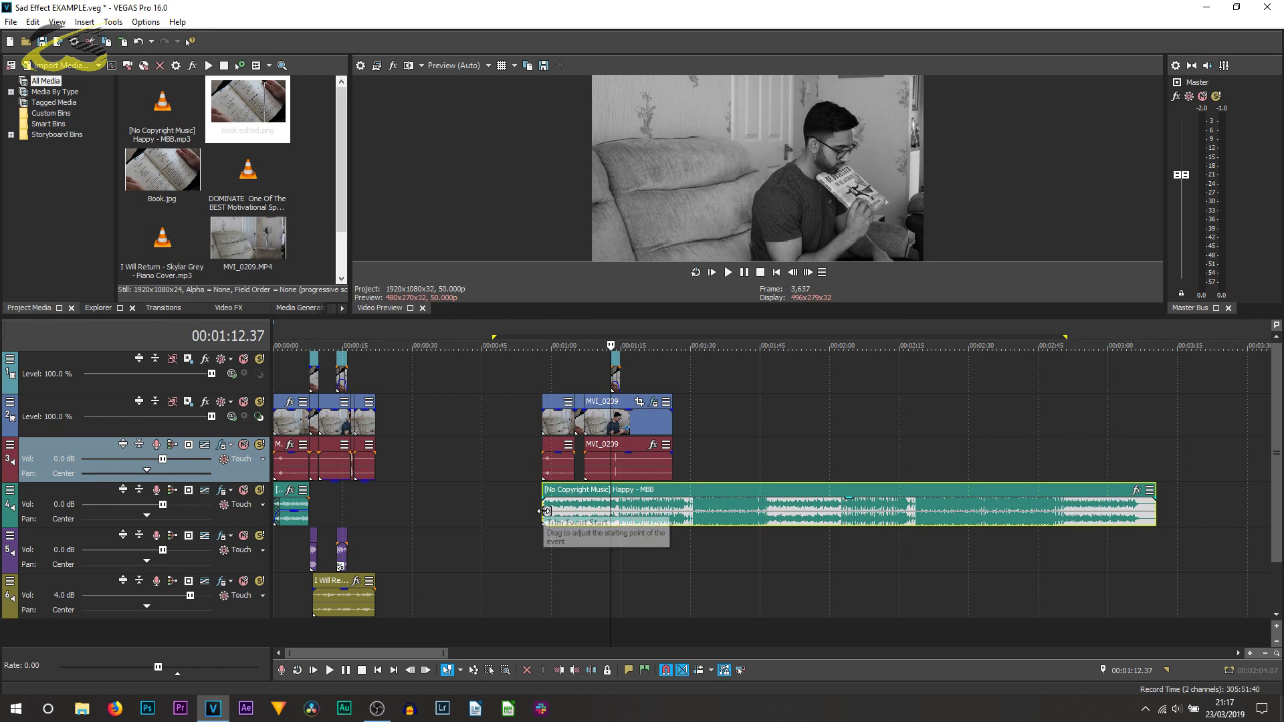
{"action": "left_click", "coordinate": [543, 512]}
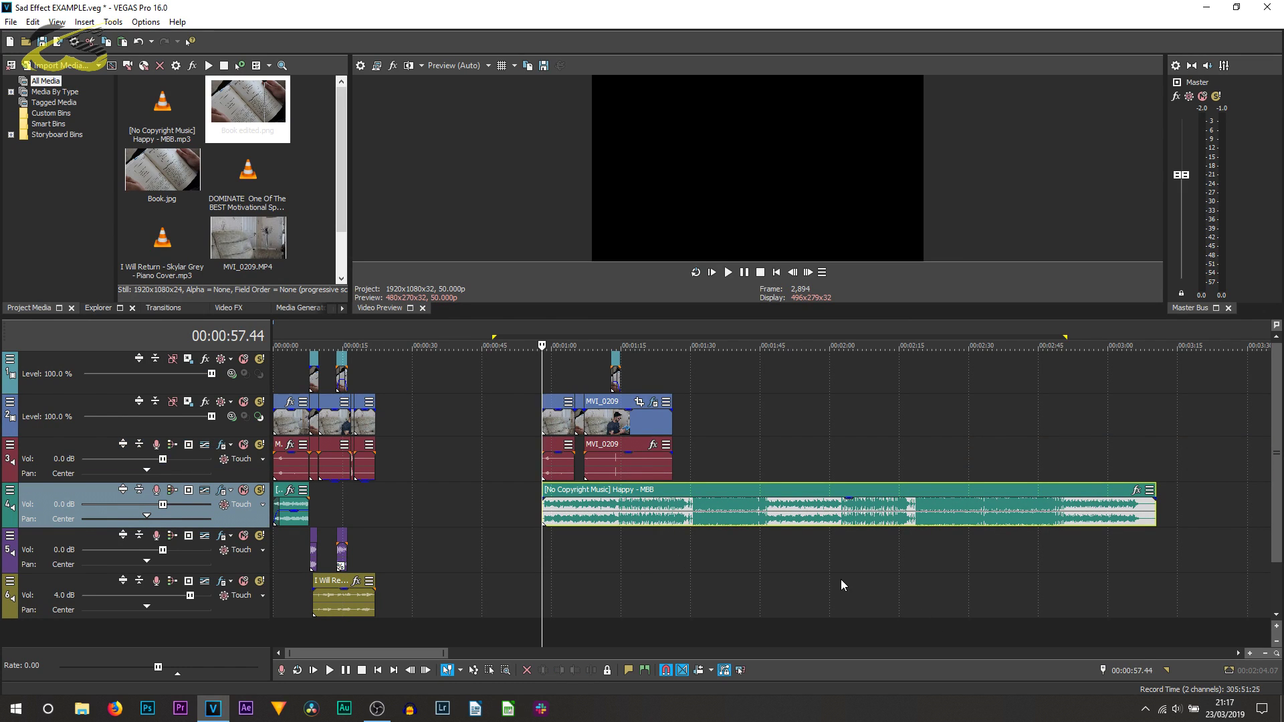
{"action": "scroll", "coordinate": [812, 551], "scroll_direction": "up", "scroll_amount": 6}
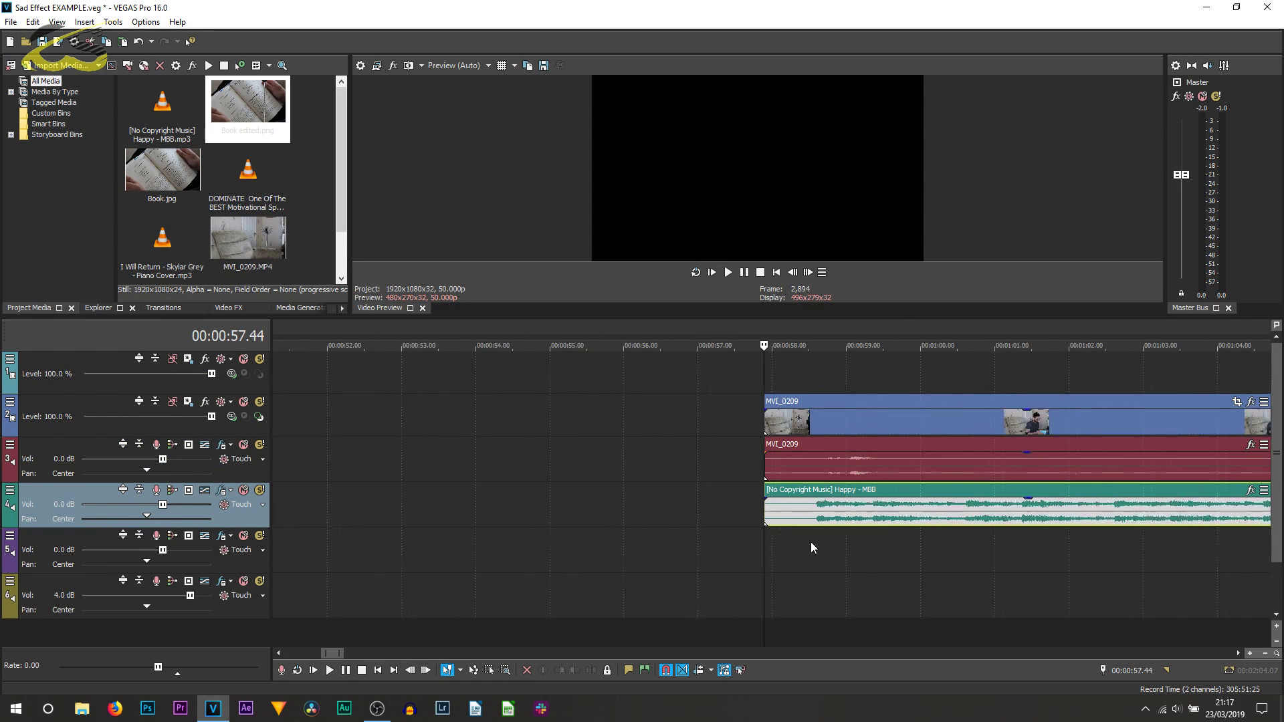
{"action": "scroll", "coordinate": [810, 541], "scroll_direction": "down", "scroll_amount": 8}
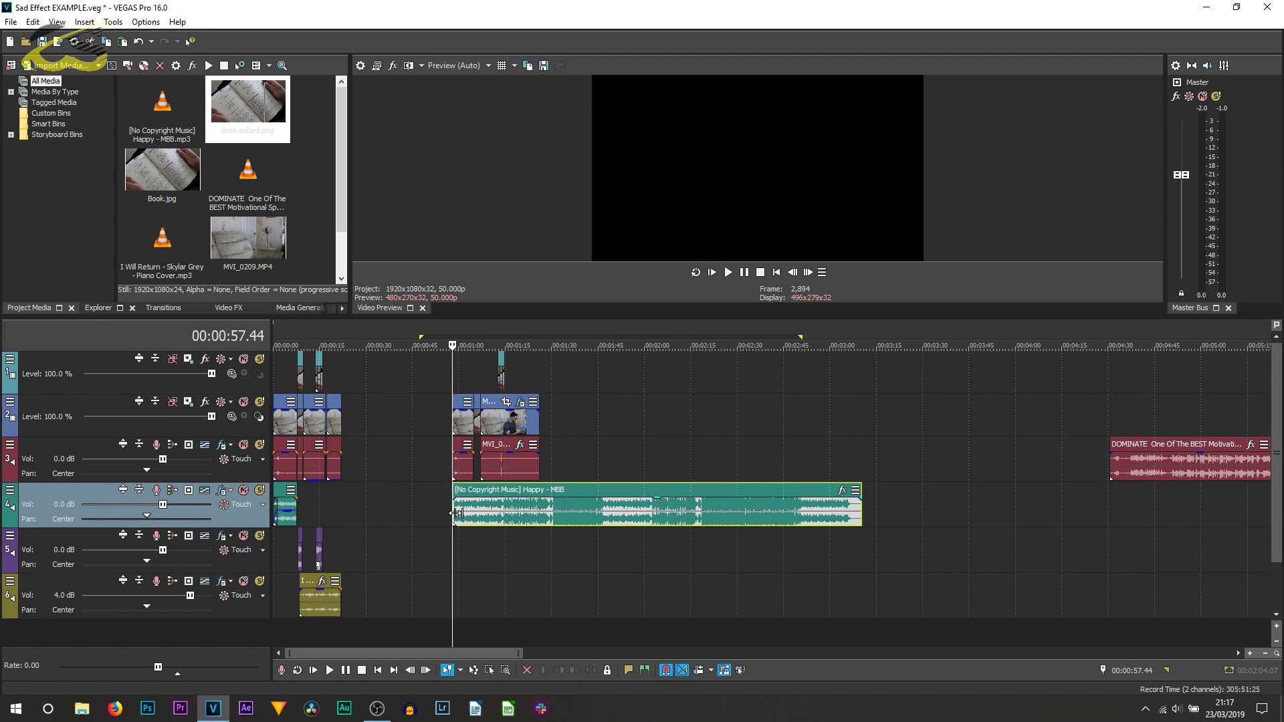
{"action": "left_click_drag", "start_coordinate": [455, 513], "coordinate": [468, 513]}
{"action": "scroll", "coordinate": [643, 462], "scroll_direction": "up", "scroll_amount": 6}
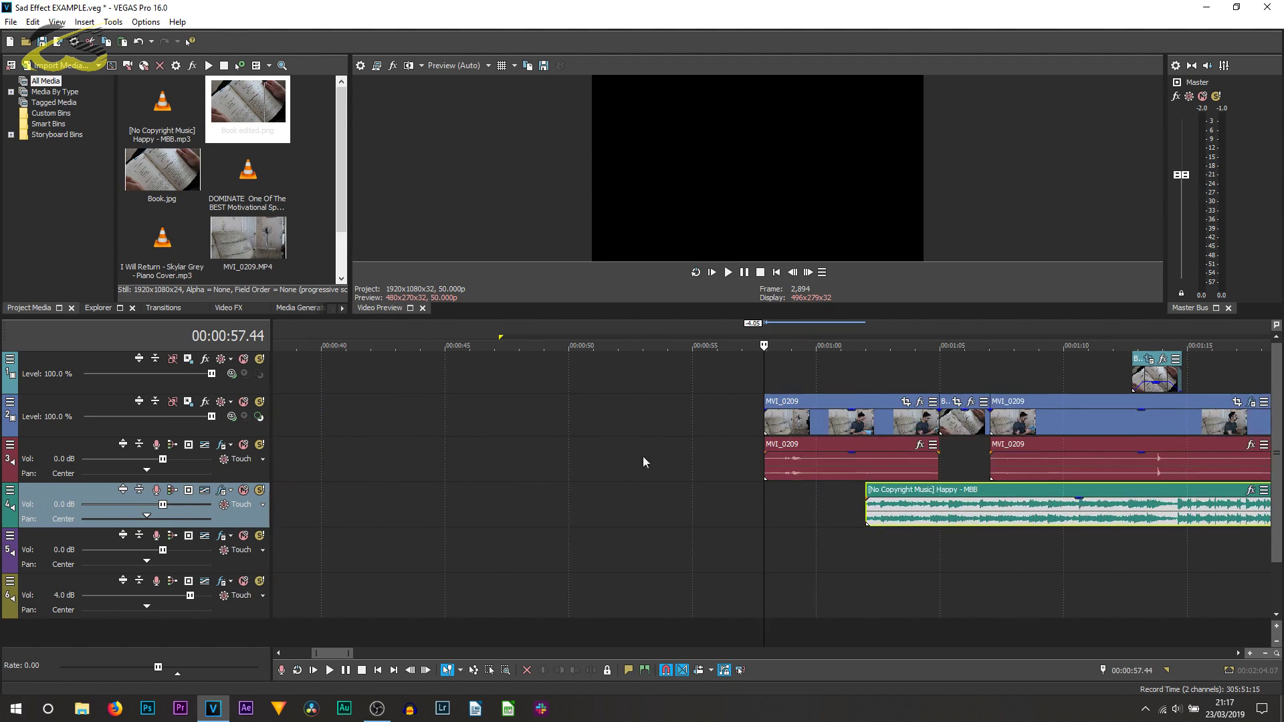
{"action": "left_click", "coordinate": [813, 478]}
{"action": "scroll", "coordinate": [751, 532], "scroll_direction": "down", "scroll_amount": 4}
{"action": "left_click", "coordinate": [681, 521]}
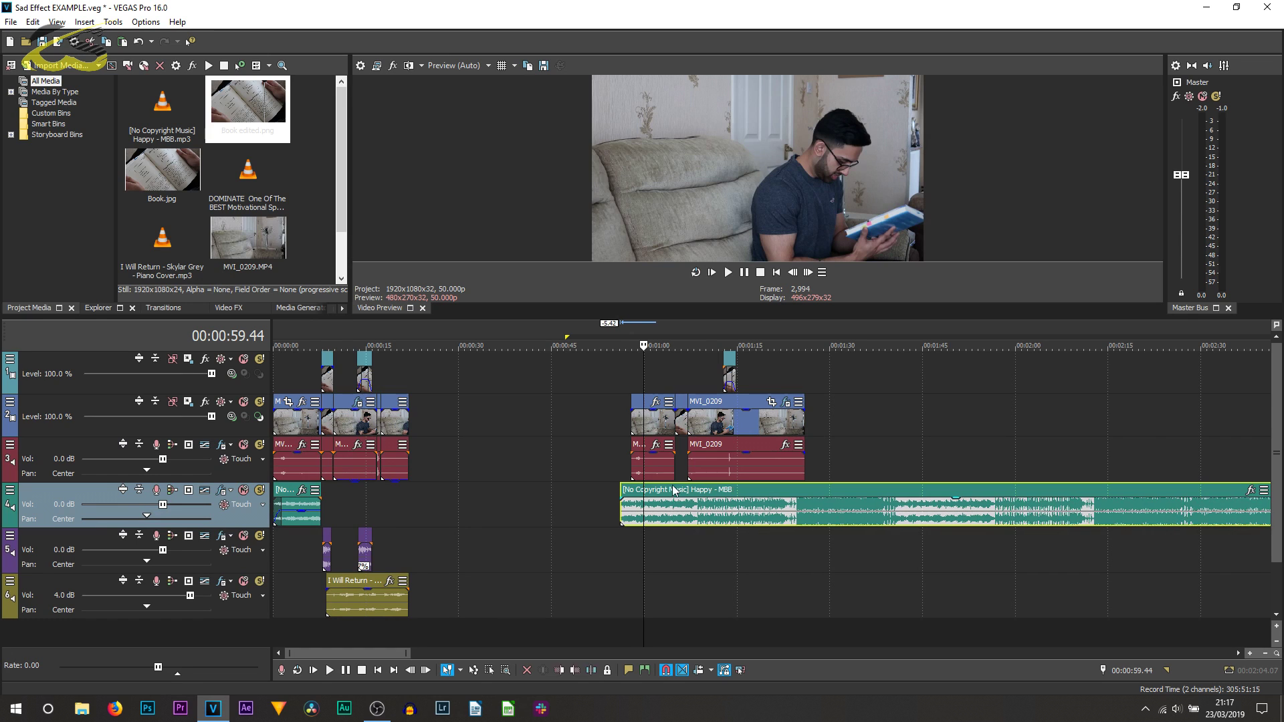
{"action": "double_click", "coordinate": [674, 491]}
{"action": "key", "text": "Delete"}
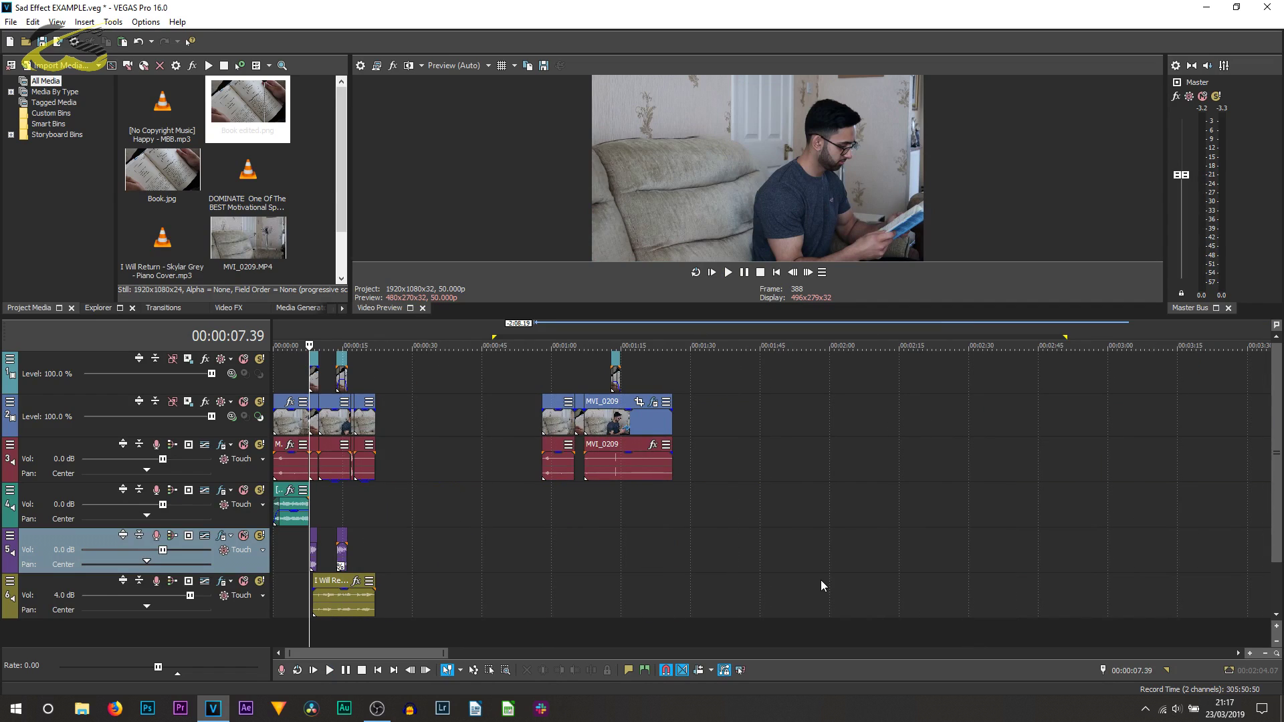
- Paste a copy of the short DOMINATE quote on track 4 at 01:04.49 and play it back
{"action": "left_click", "coordinate": [328, 598]}
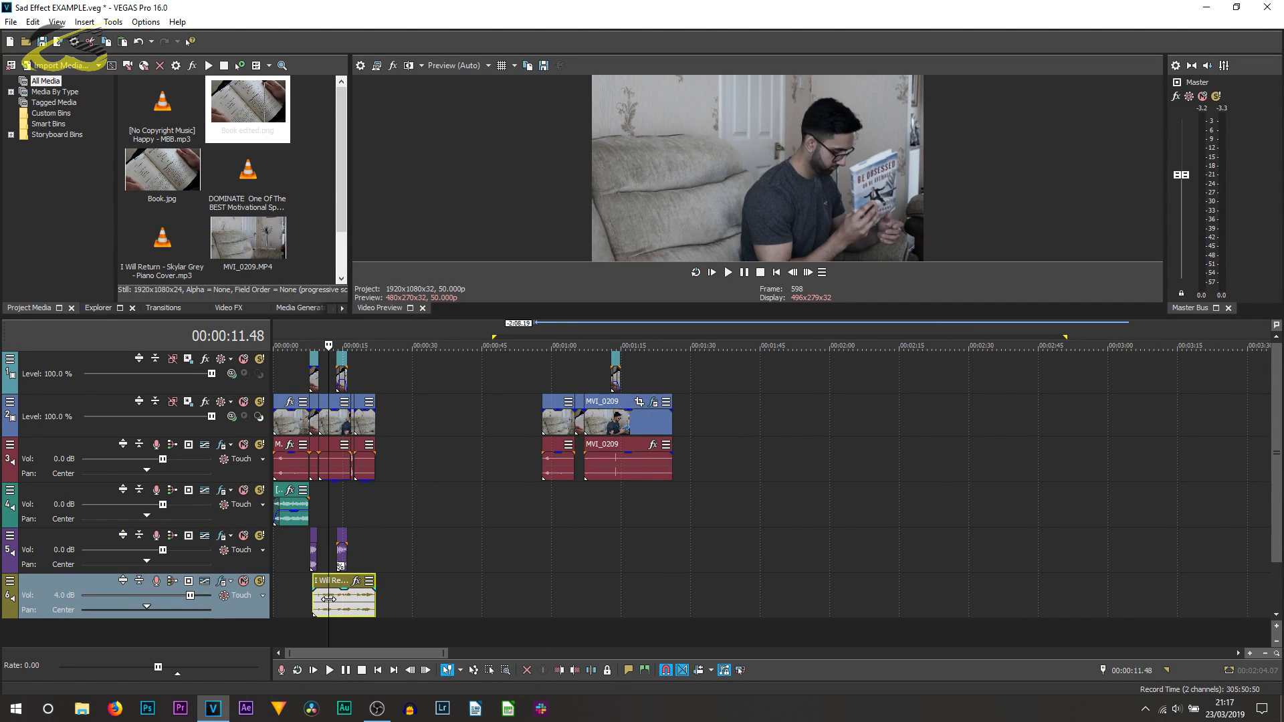
{"action": "left_click", "coordinate": [311, 555]}
{"action": "scroll", "coordinate": [495, 605], "scroll_direction": "up", "scroll_amount": 6}
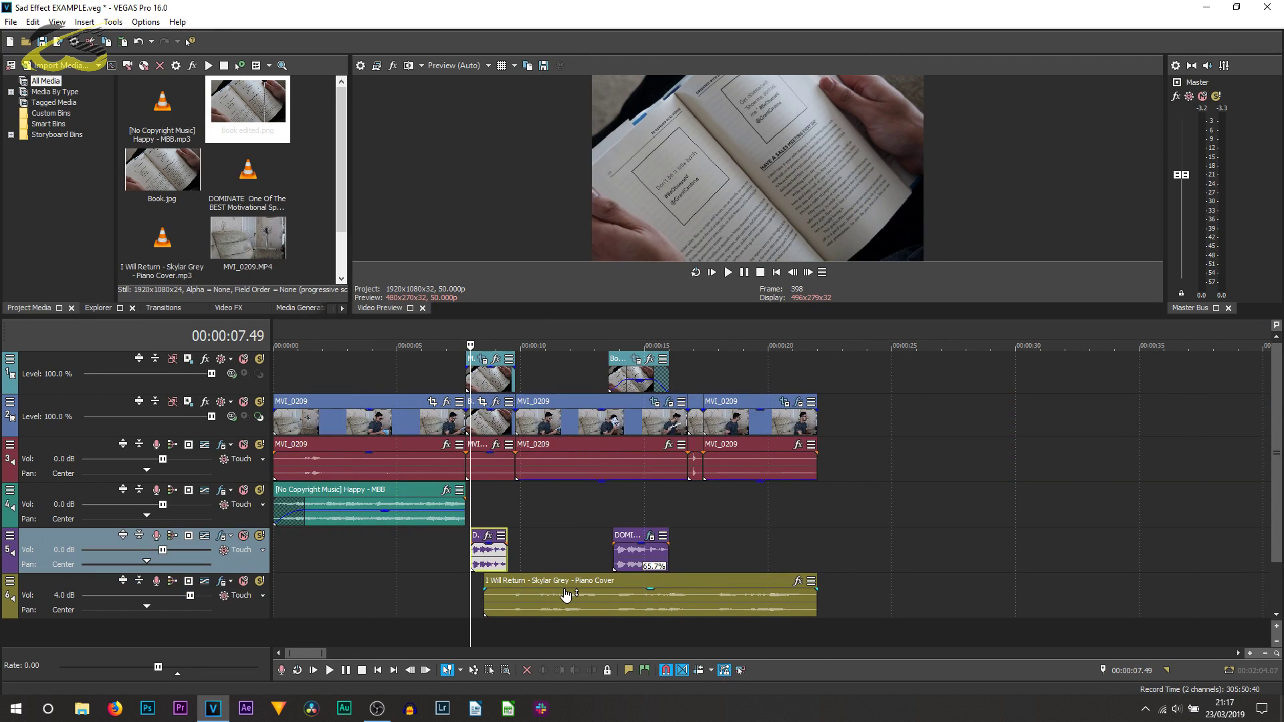
{"action": "scroll", "coordinate": [765, 530], "scroll_direction": "down", "scroll_amount": 6}
{"action": "left_click", "coordinate": [583, 551]}
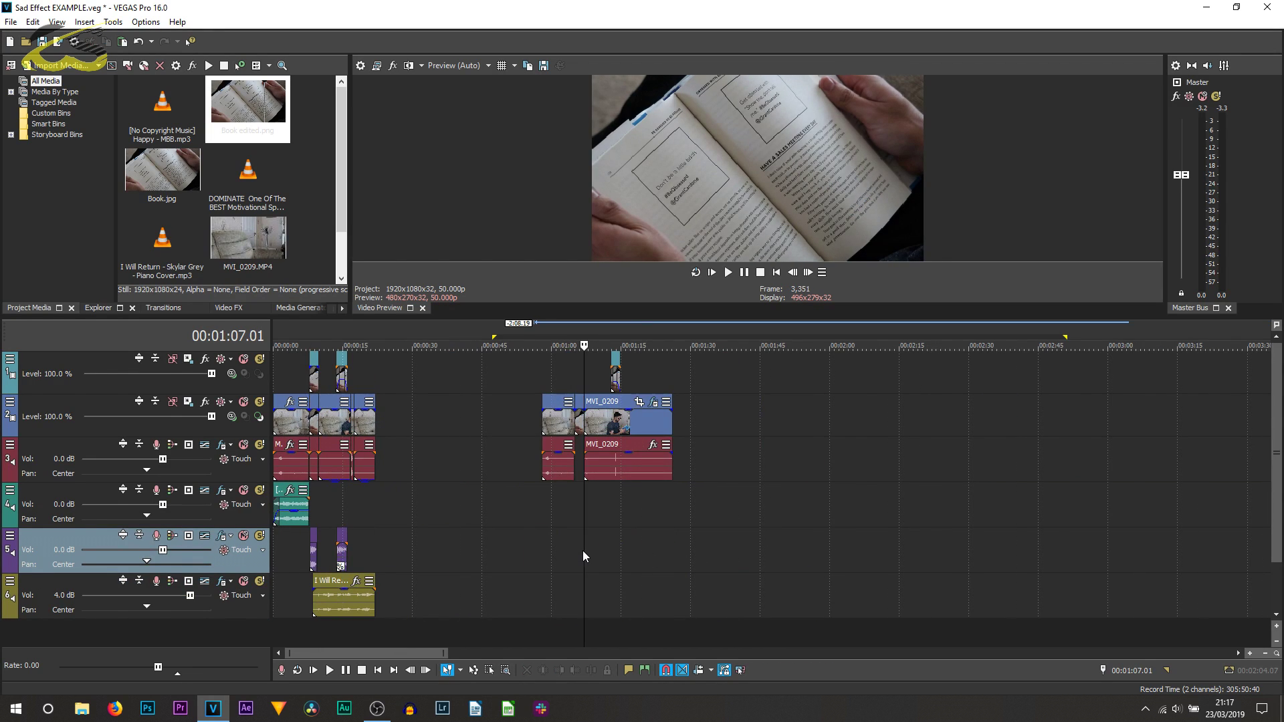
{"action": "scroll", "coordinate": [725, 506], "scroll_direction": "up", "scroll_amount": 3}
{"action": "left_click", "coordinate": [741, 506]}
{"action": "key", "text": "ctrl+v"}
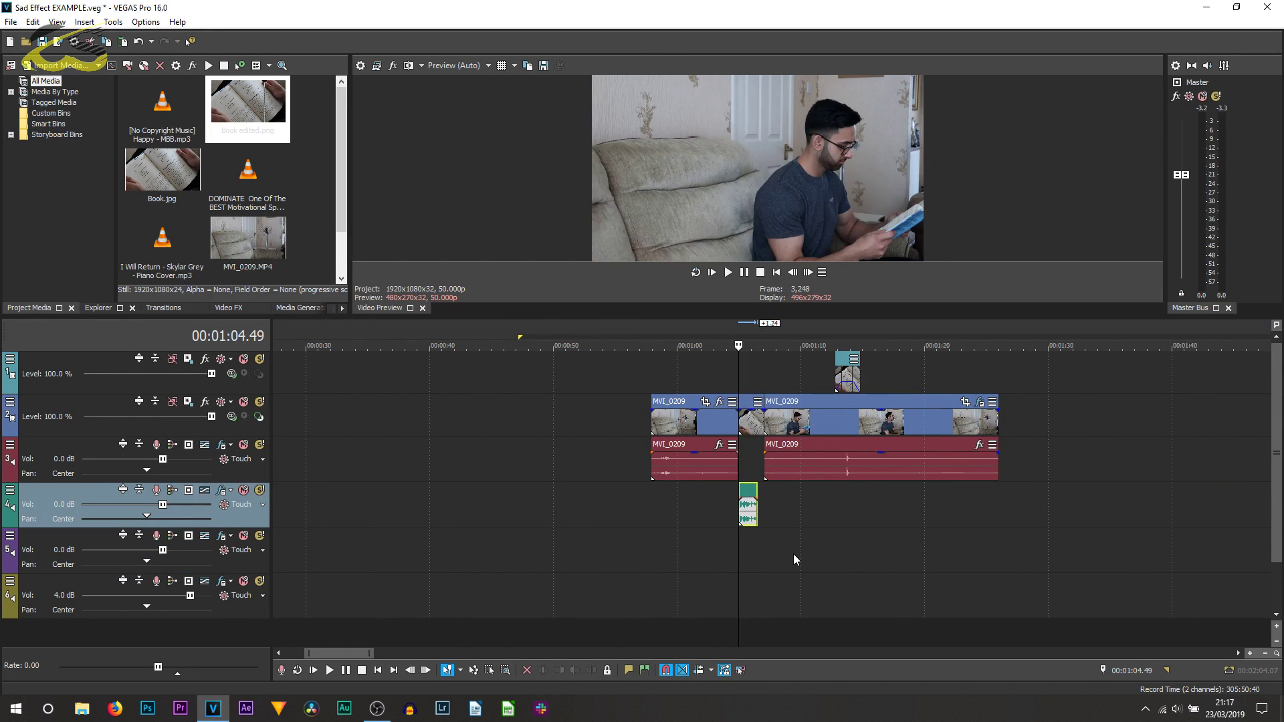
{"action": "scroll", "coordinate": [775, 516], "scroll_direction": "up", "scroll_amount": 4}
{"action": "key", "text": "space"}
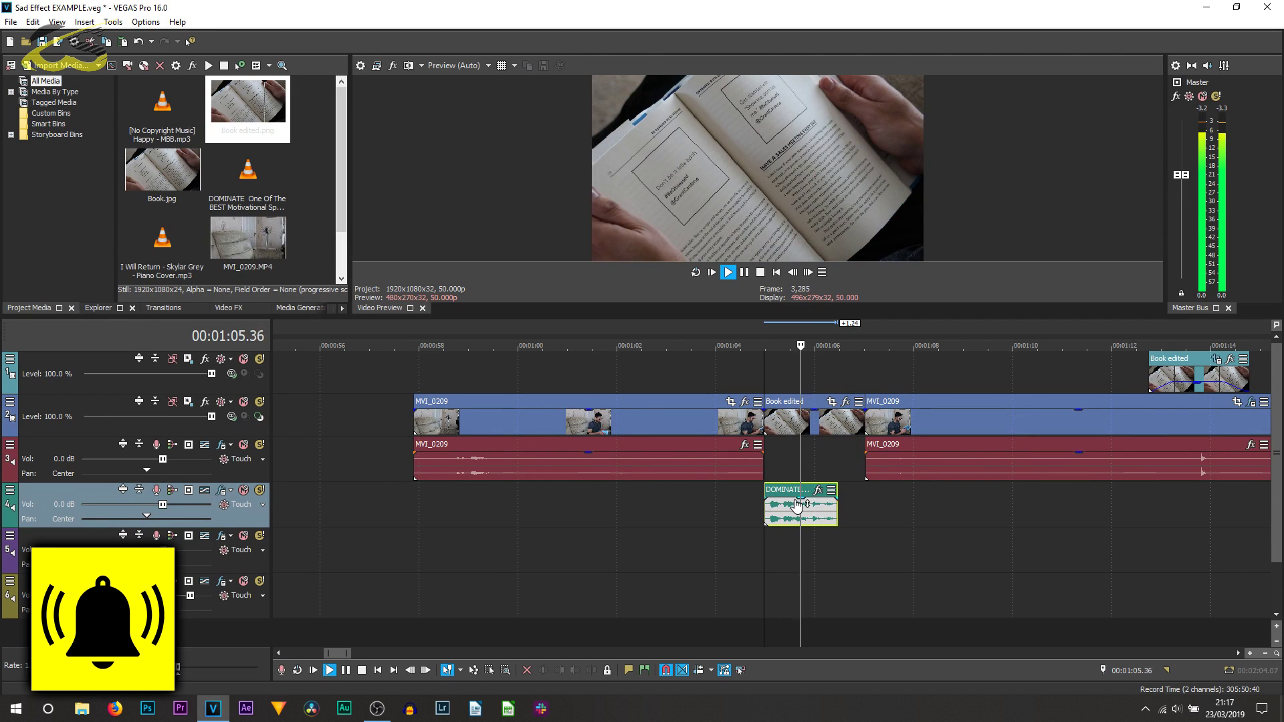
- Slide the DOMINATE quote on track 4 to start under the later Book edited cutaway at about 1:12.48
{"action": "scroll", "coordinate": [813, 510], "scroll_direction": "down", "scroll_amount": 3}
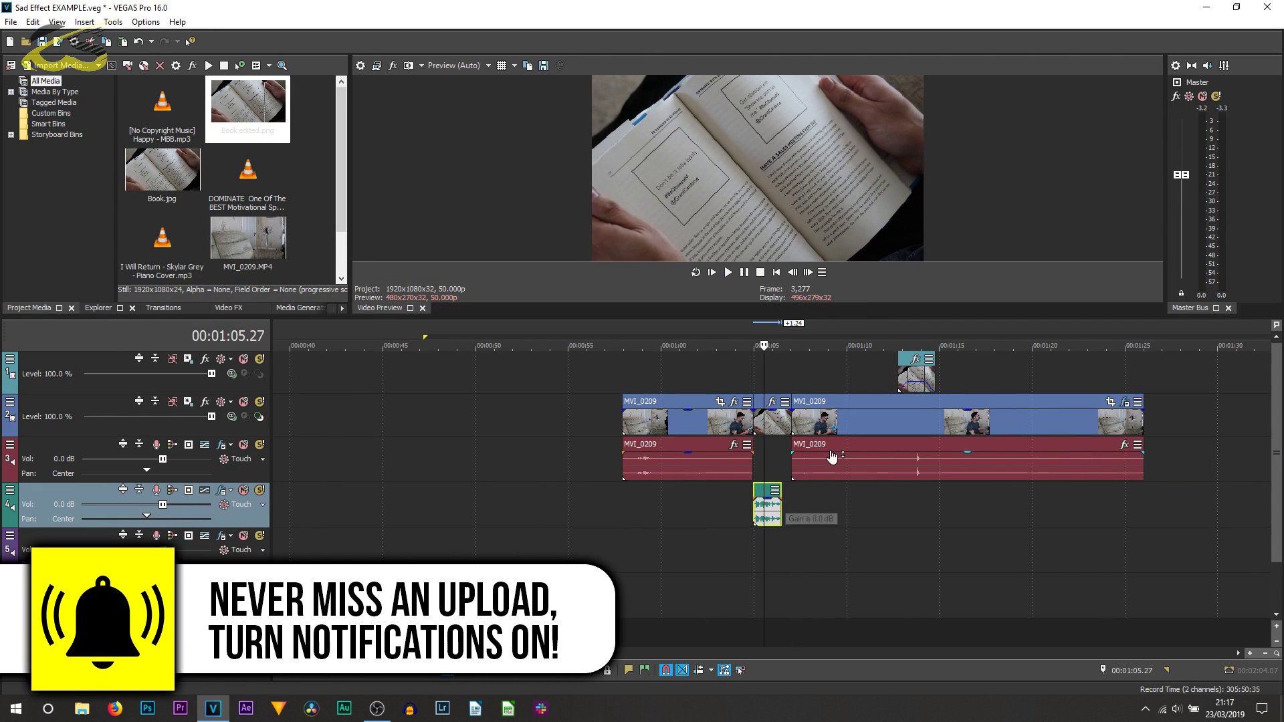
{"action": "left_click", "coordinate": [916, 378]}
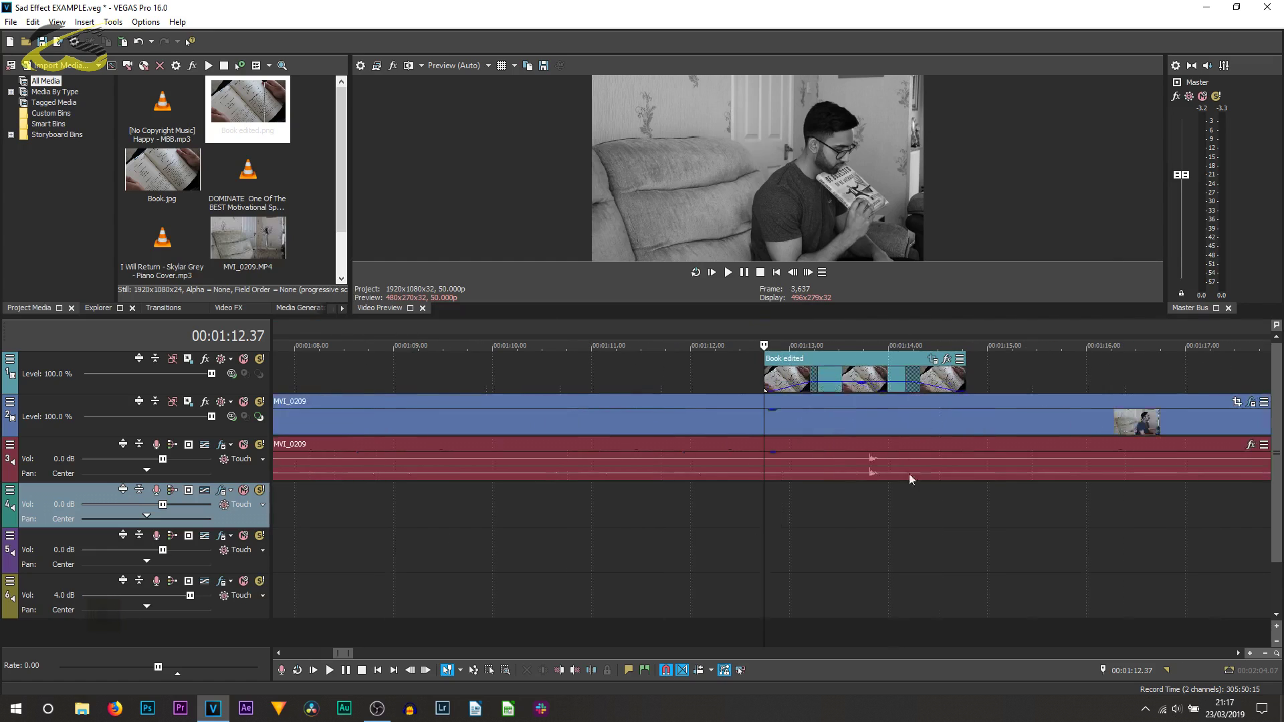
{"action": "left_click_drag", "start_coordinate": [845, 513], "coordinate": [867, 515]}
{"action": "left_click", "coordinate": [845, 559]}
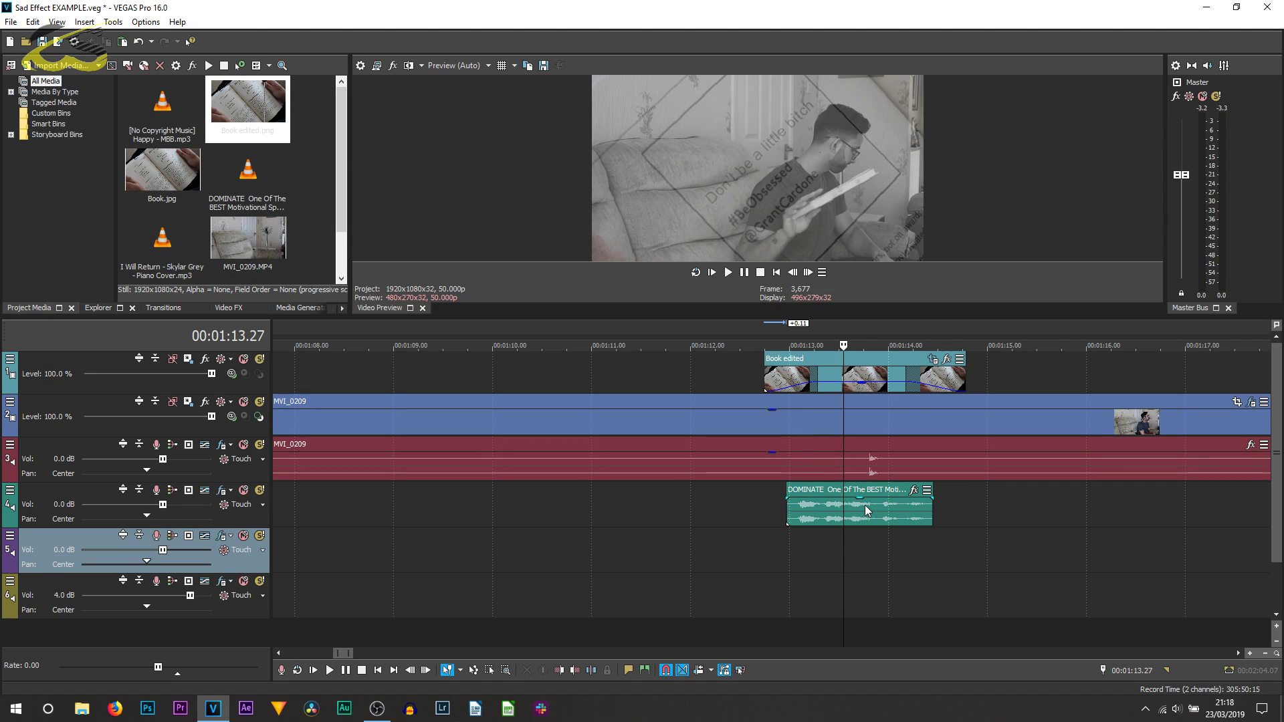
{"action": "double_click", "coordinate": [861, 504]}
{"action": "scroll", "coordinate": [862, 504], "scroll_direction": "up", "scroll_amount": 1}
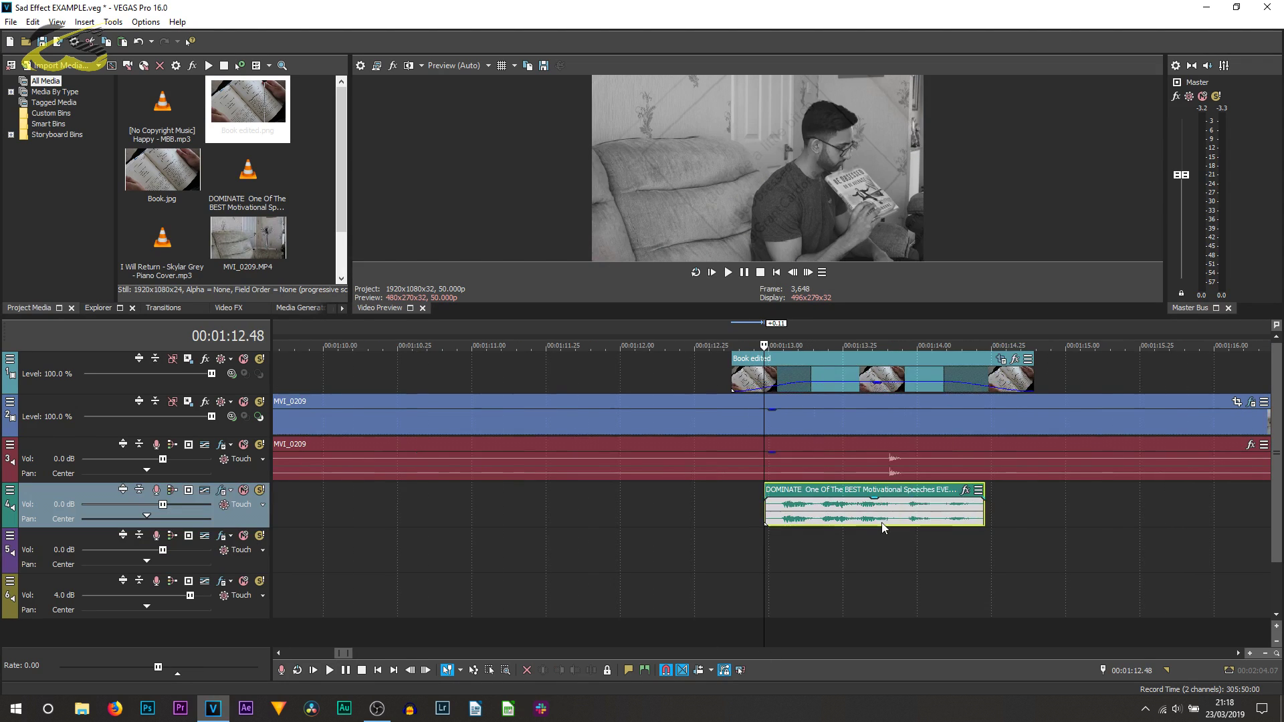
- Add a Reverb effect with the [Sys] Cathedral preset to the DOMINATE quote and preview it
{"action": "left_click", "coordinate": [964, 490]}
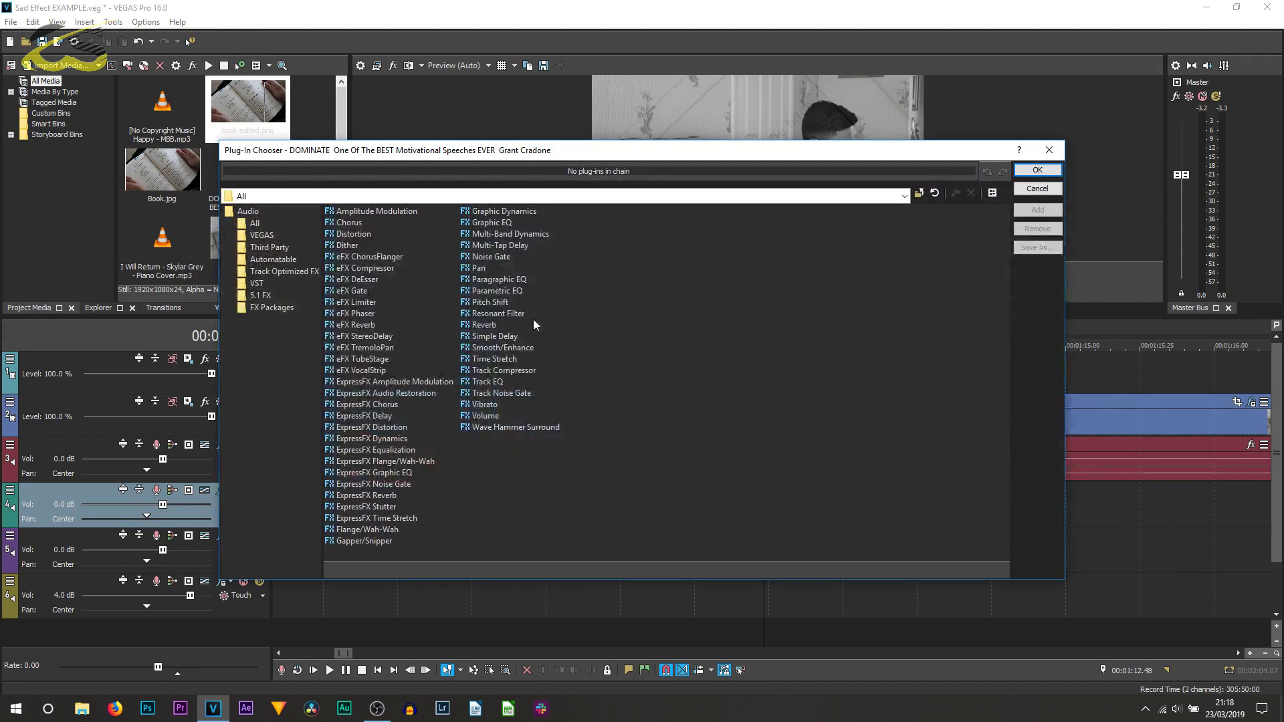
{"action": "double_click", "coordinate": [492, 323]}
{"action": "left_click", "coordinate": [1039, 172]}
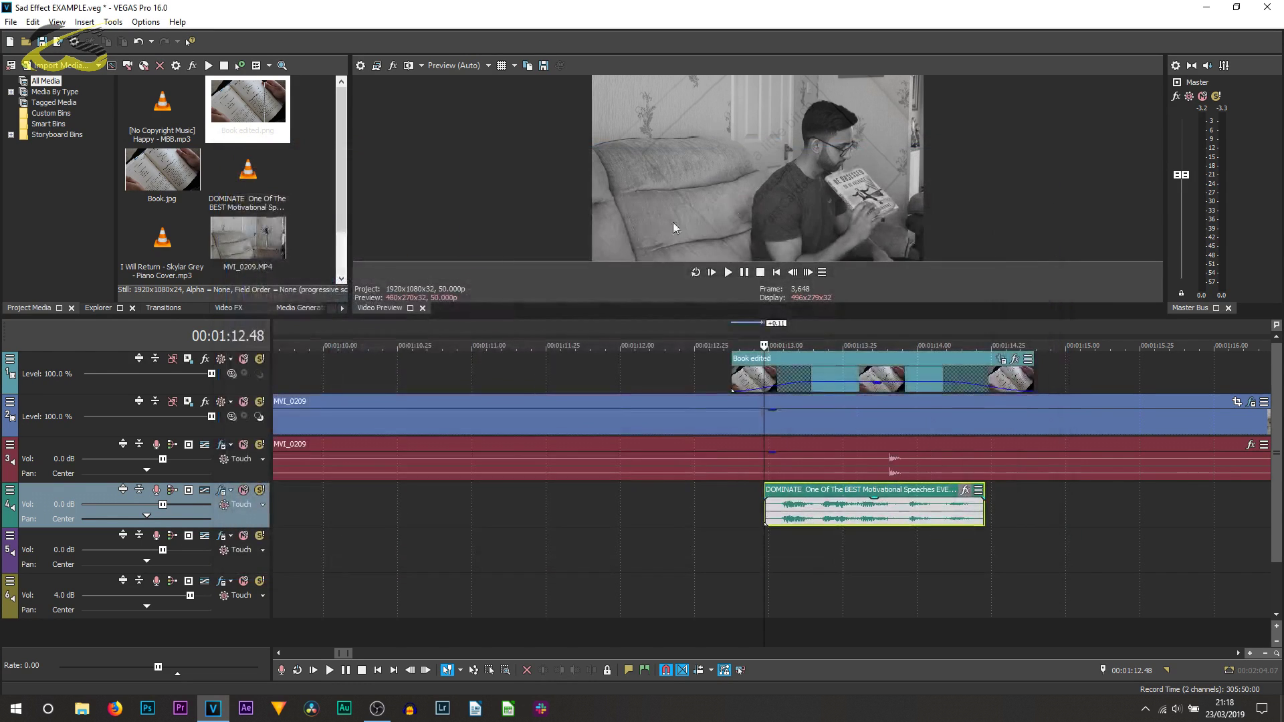
{"action": "left_click", "coordinate": [345, 139]}
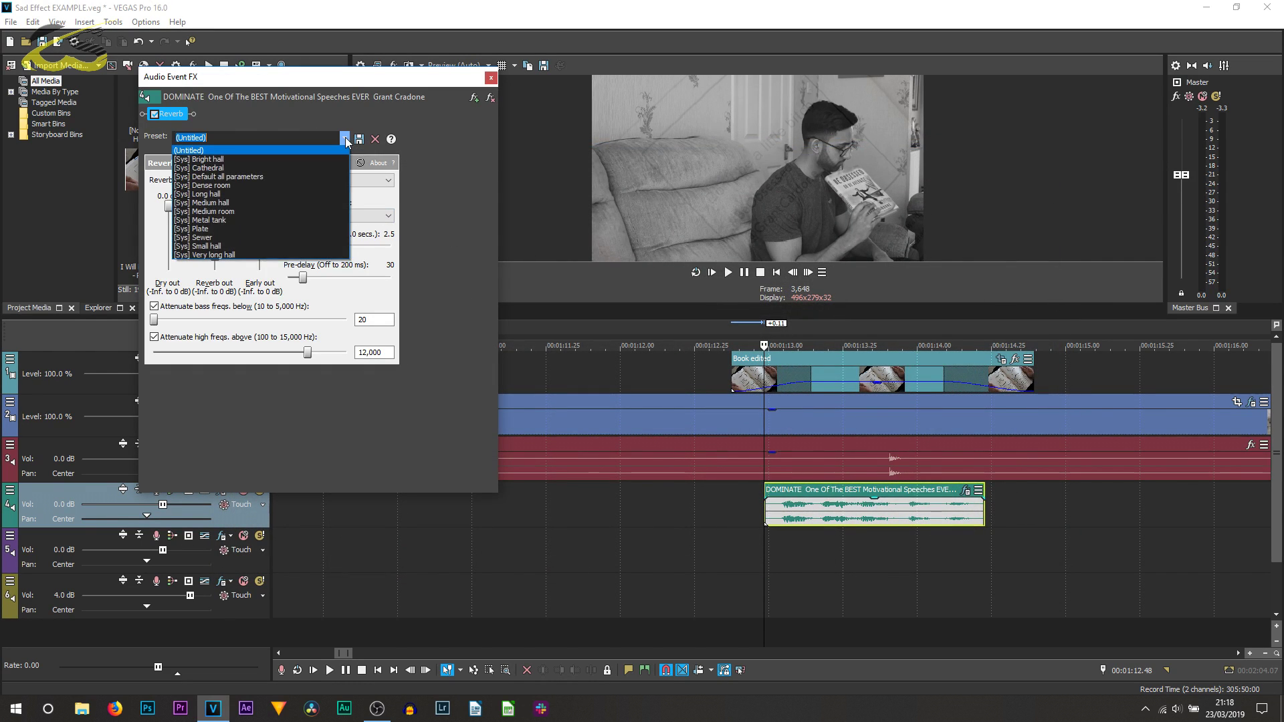
{"action": "left_click", "coordinate": [313, 166]}
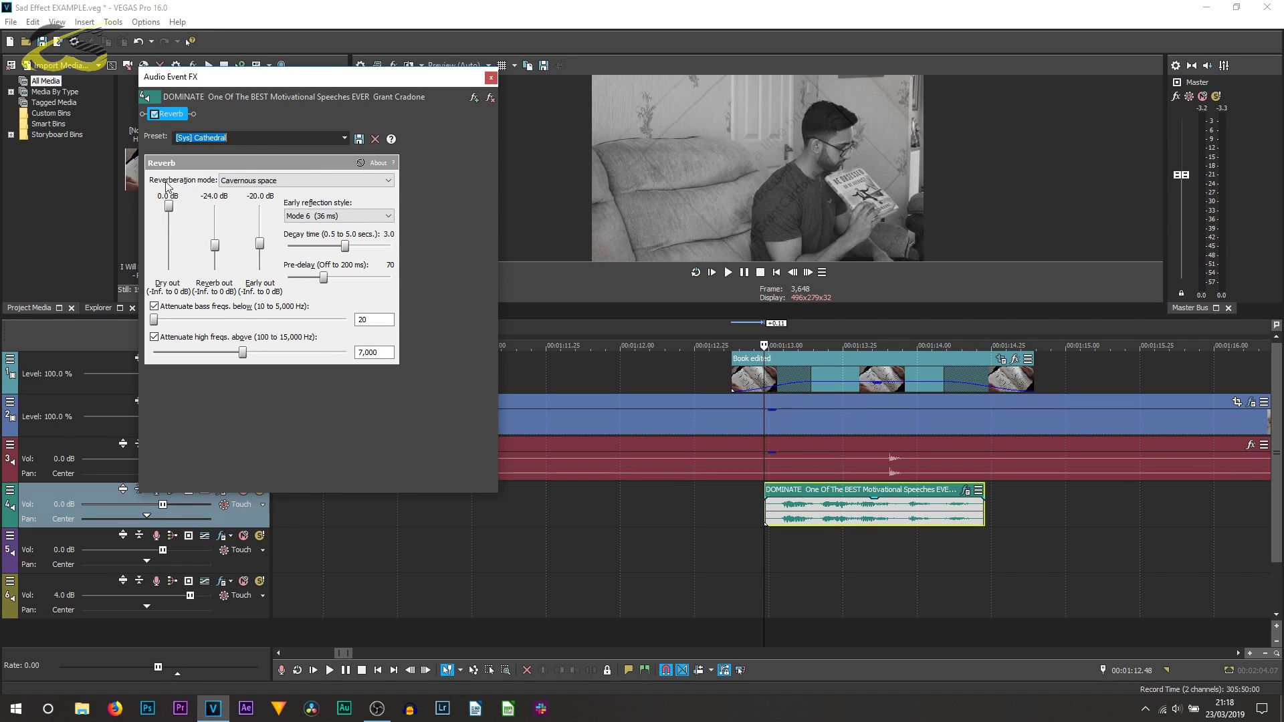
{"action": "left_click", "coordinate": [491, 78]}
{"action": "left_click", "coordinate": [696, 566]}
{"action": "key", "text": "space"}
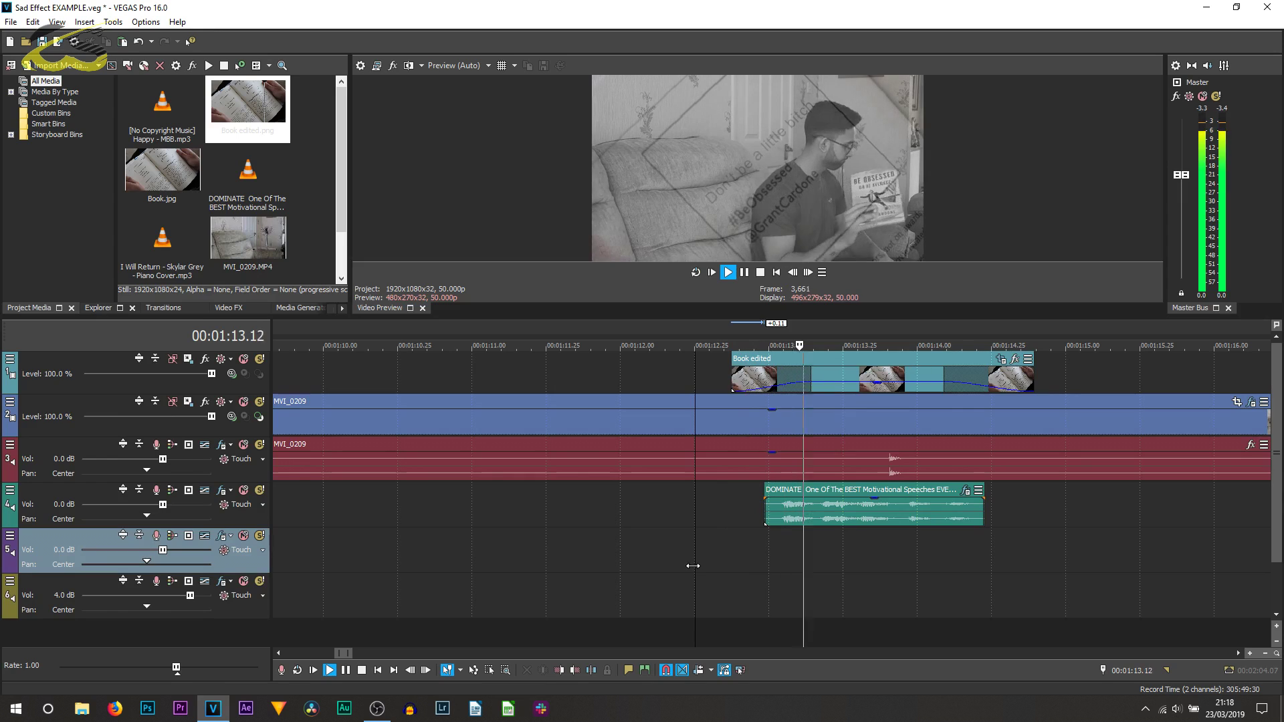
- Drop the second DOMINATE quote's gain to about -7.8 dB and play it back to check
{"action": "key", "text": "space"}
{"action": "scroll", "coordinate": [689, 567], "scroll_direction": "down", "scroll_amount": 3}
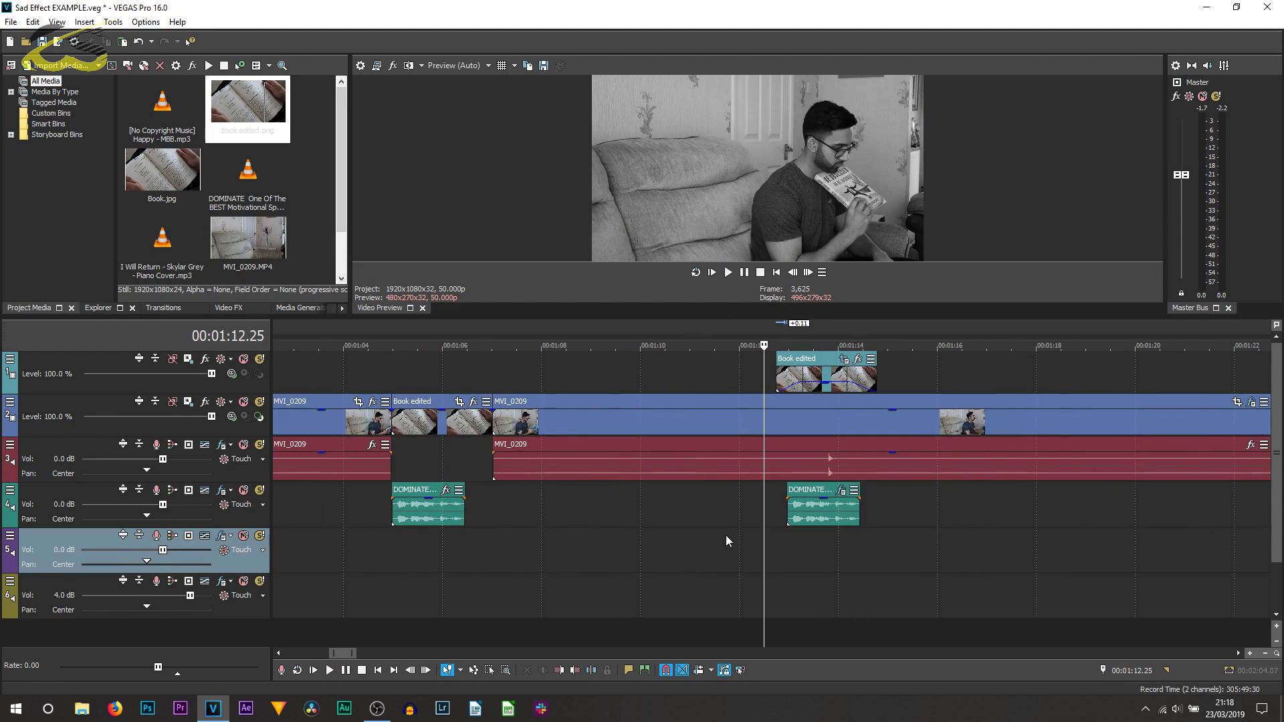
{"action": "left_click", "coordinate": [805, 515]}
{"action": "left_click_drag", "start_coordinate": [827, 499], "coordinate": [846, 520]}
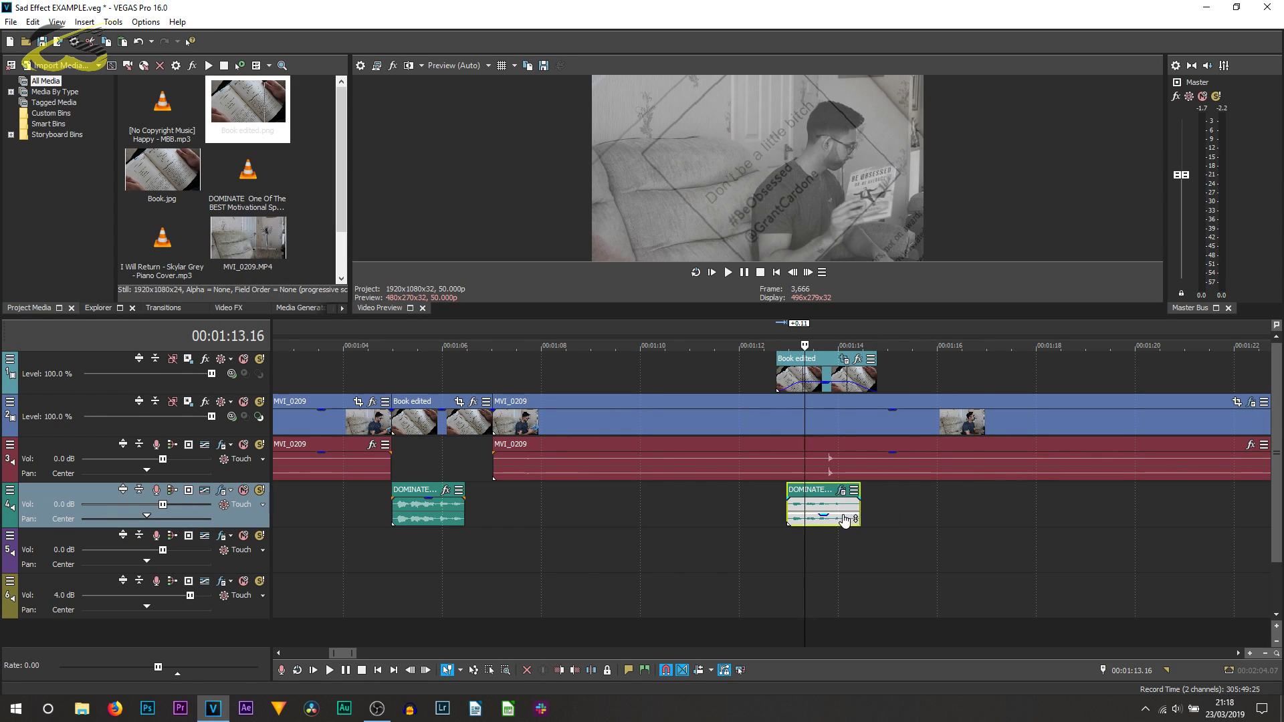
{"action": "left_click", "coordinate": [759, 524]}
{"action": "key", "text": "space"}
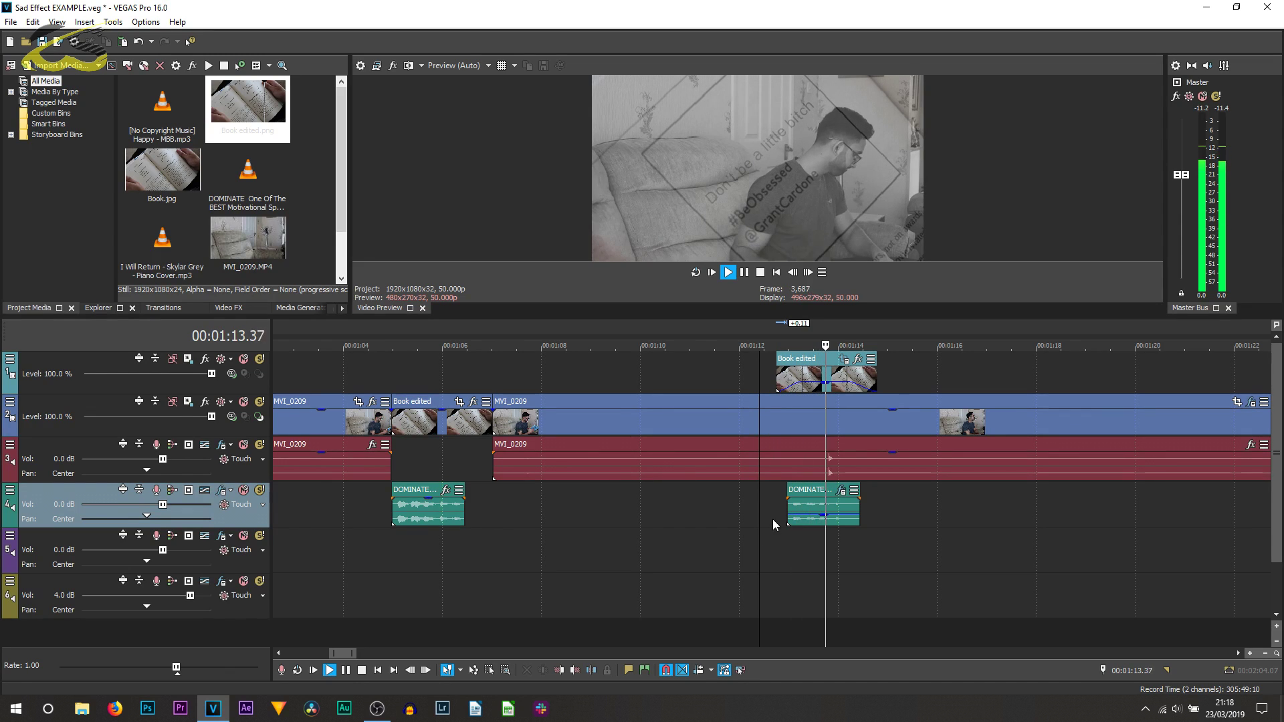
{"action": "key", "text": "space"}
{"action": "scroll", "coordinate": [737, 507], "scroll_direction": "down", "scroll_amount": 5}
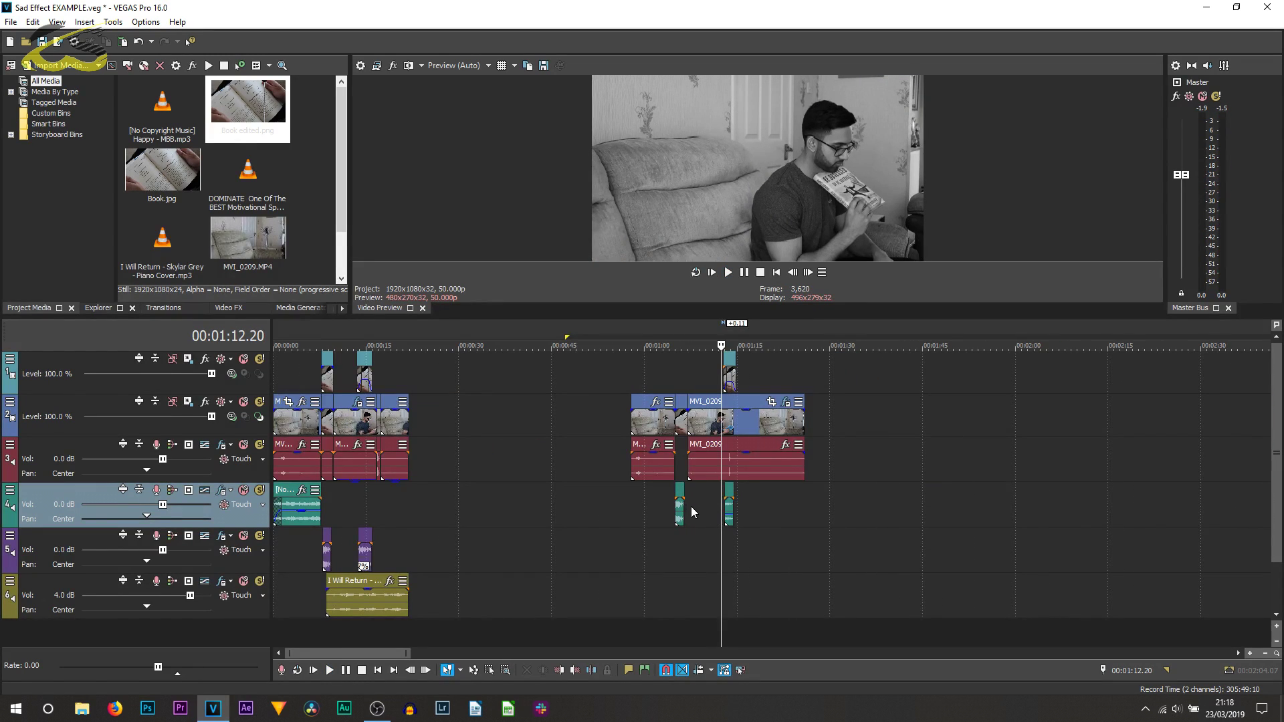
- Place the I Will Return piano cover on track 5, starting around 1:07 with its start pulled slightly earlier
{"action": "scroll", "coordinate": [695, 507], "scroll_direction": "up", "scroll_amount": 4}
{"action": "scroll", "coordinate": [761, 527], "scroll_direction": "down", "scroll_amount": 5}
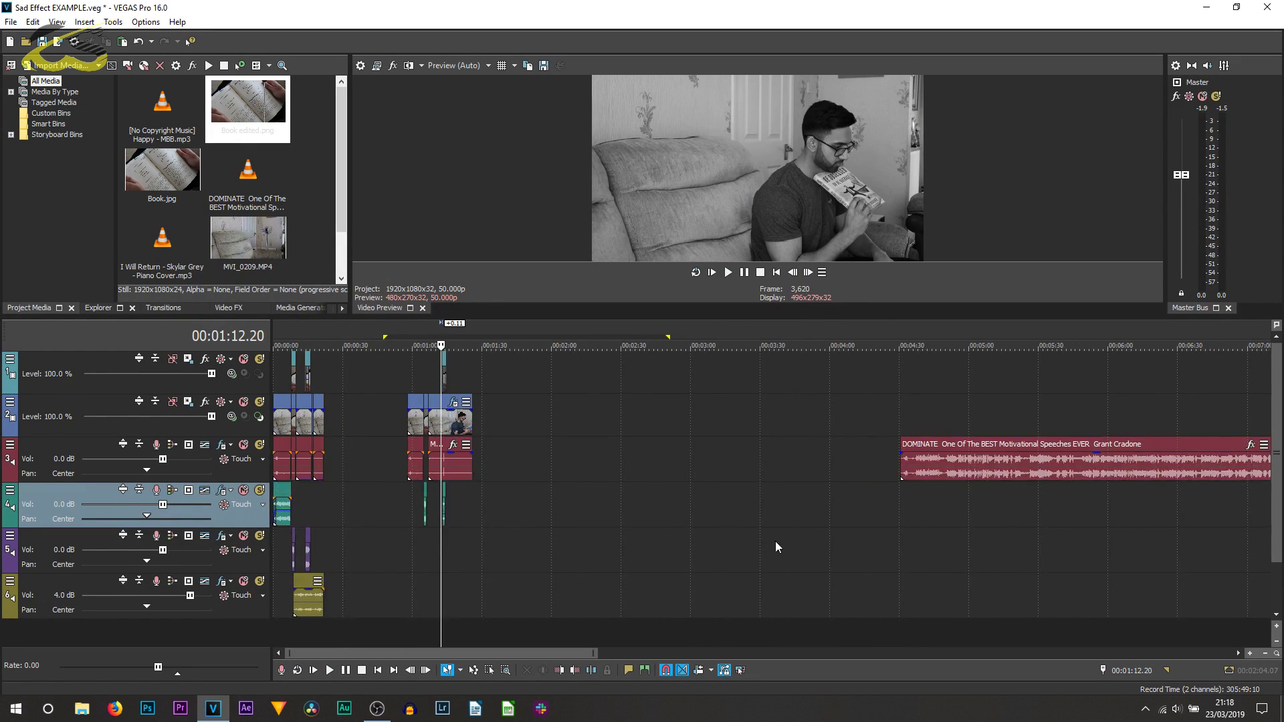
{"action": "scroll", "coordinate": [776, 545], "scroll_direction": "up", "scroll_amount": 4}
{"action": "left_click_drag", "start_coordinate": [1089, 472], "coordinate": [337, 561]}
{"action": "scroll", "coordinate": [745, 566], "scroll_direction": "up", "scroll_amount": 5}
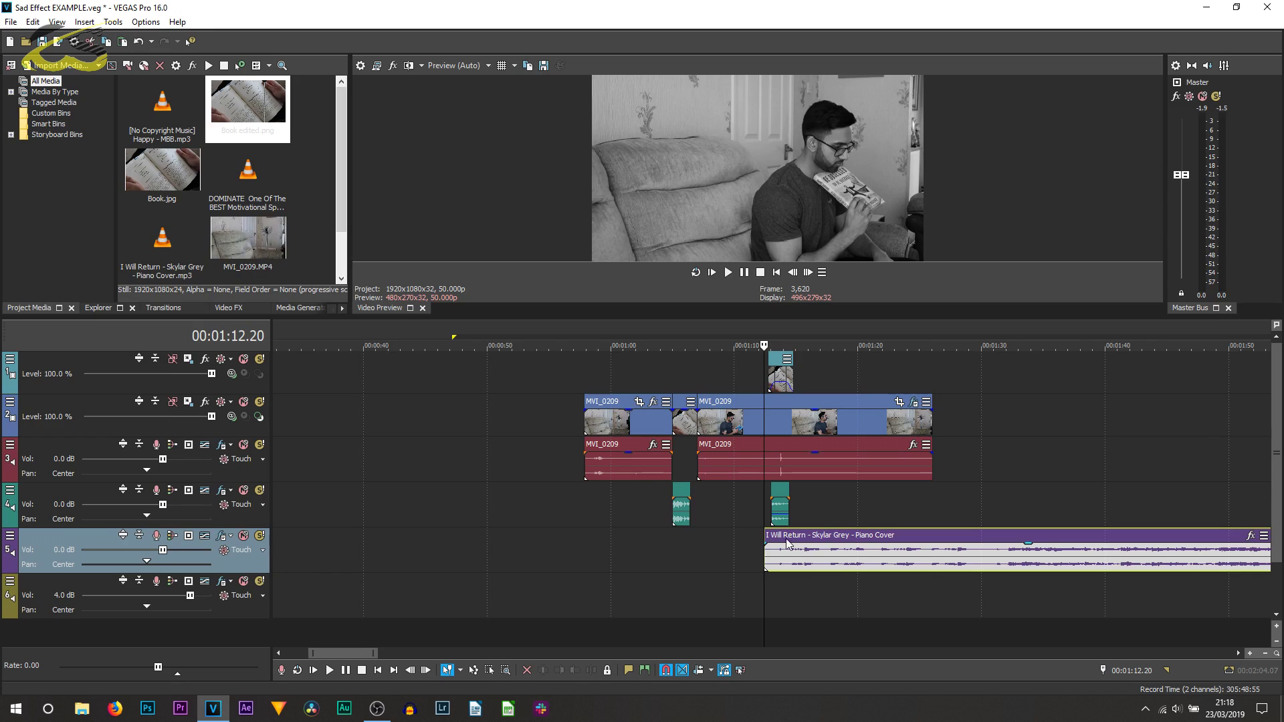
{"action": "left_click_drag", "start_coordinate": [828, 553], "coordinate": [760, 565]}
{"action": "scroll", "coordinate": [805, 571], "scroll_direction": "up", "scroll_amount": 3}
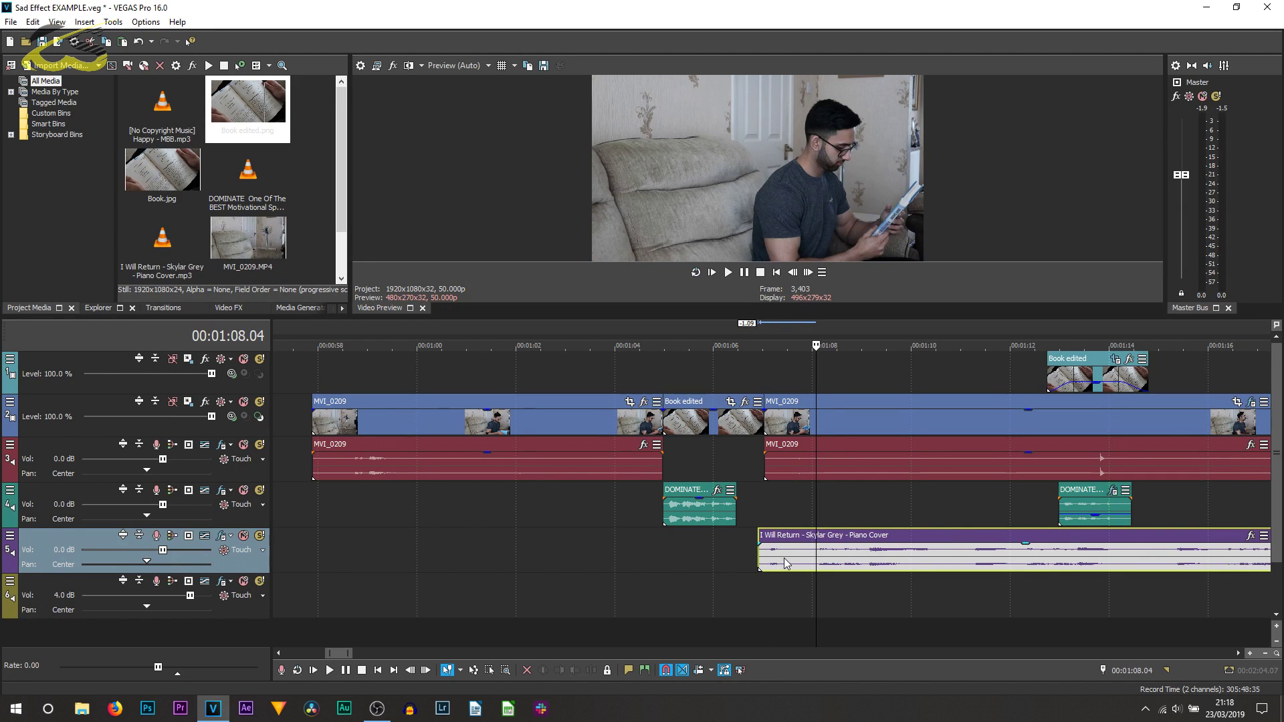
{"action": "left_click", "coordinate": [784, 557]}
{"action": "left_click", "coordinate": [740, 563]}
{"action": "scroll", "coordinate": [715, 575], "scroll_direction": "down", "scroll_amount": 3}
- Play the edit, stop at about 1:20.24, and trim the second MVI_0209 clip to end there
{"action": "left_click", "coordinate": [761, 576]}
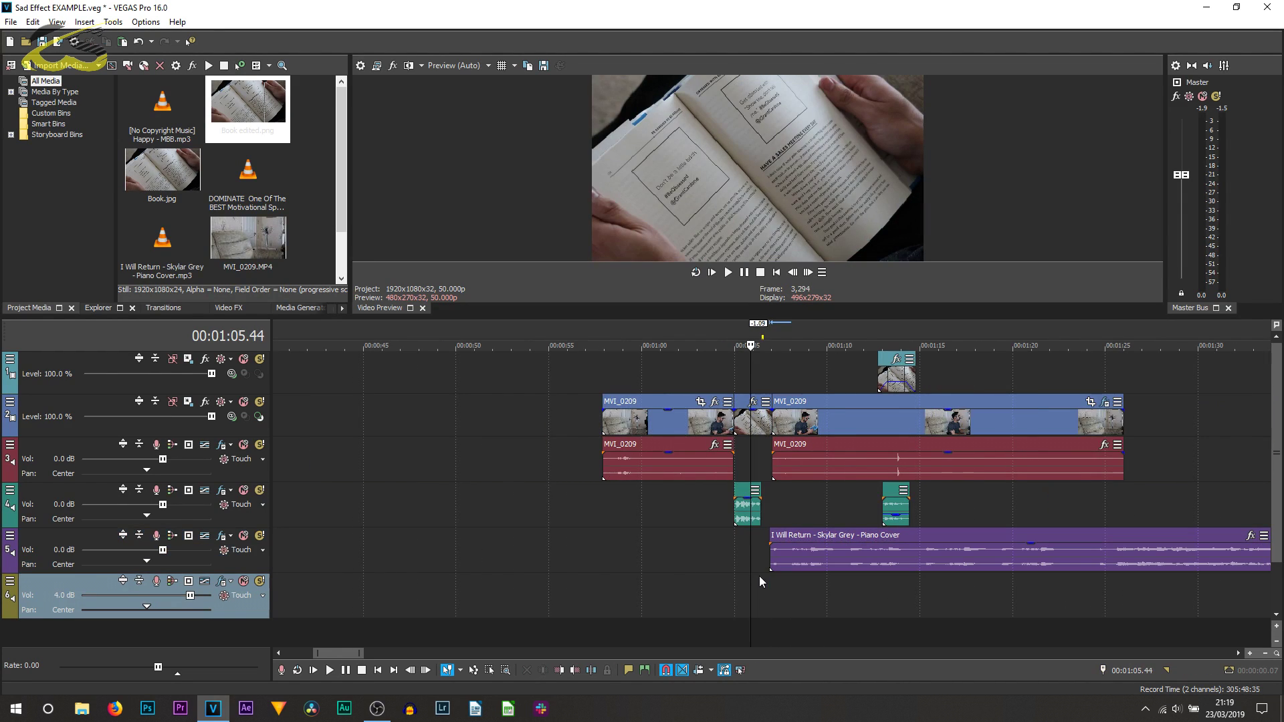
{"action": "key", "text": "space"}
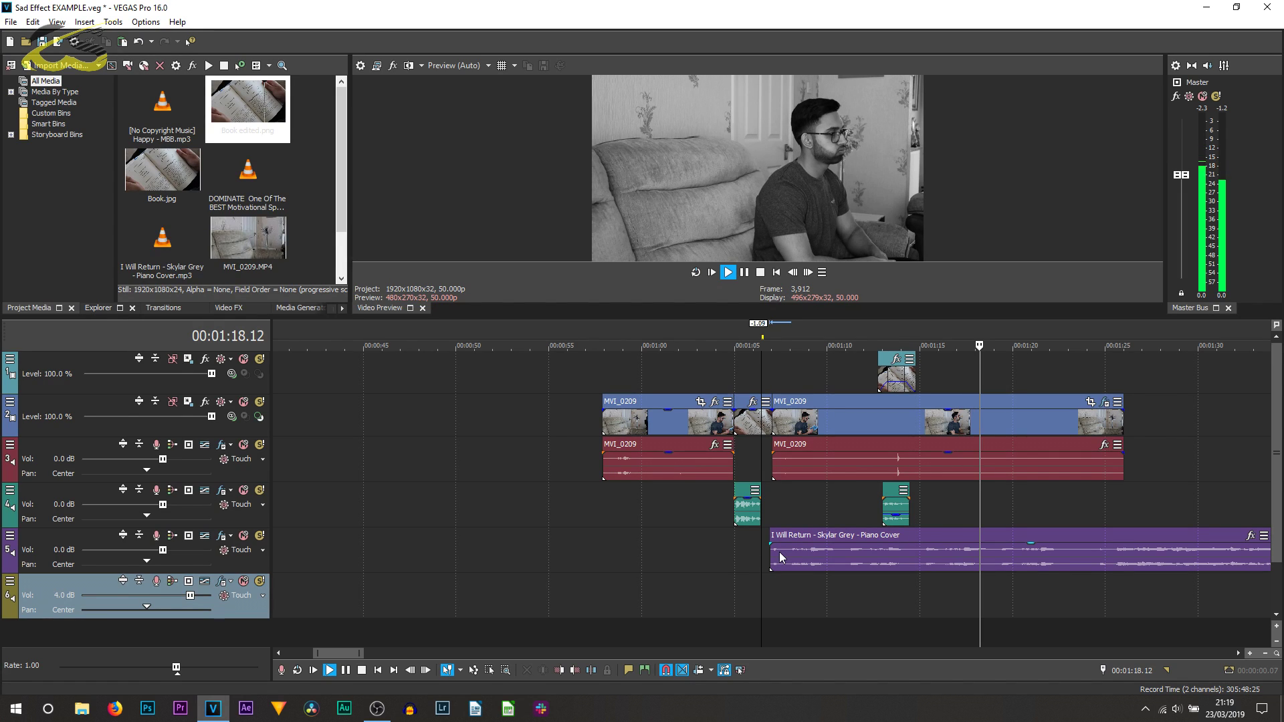
{"action": "left_click", "coordinate": [744, 272]}
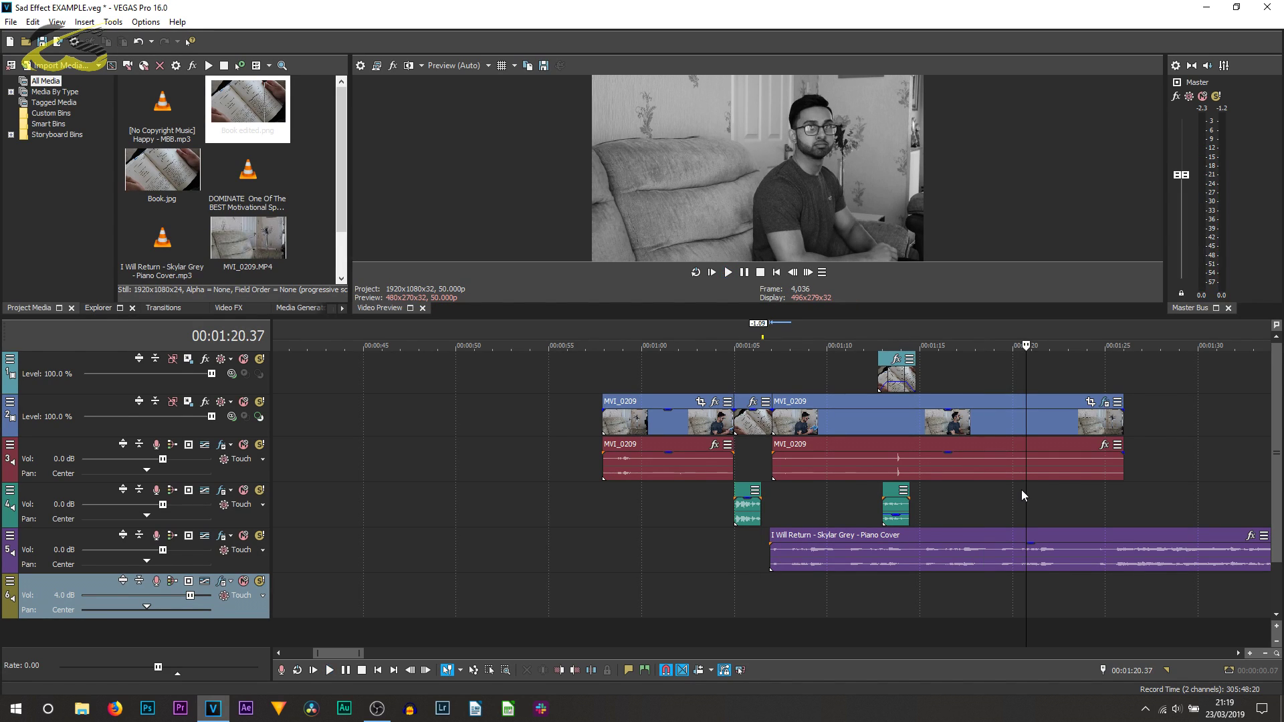
{"action": "left_click_drag", "start_coordinate": [1026, 495], "coordinate": [1018, 497]}
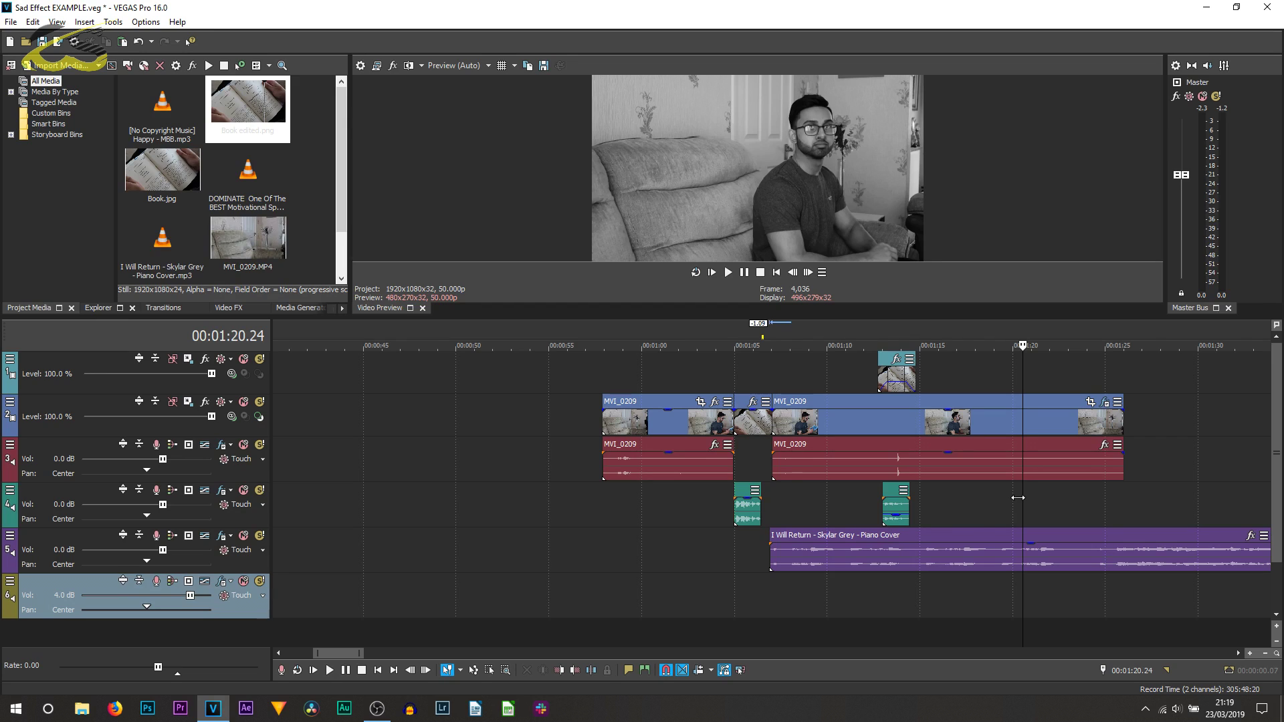
{"action": "double_click", "coordinate": [1018, 416]}
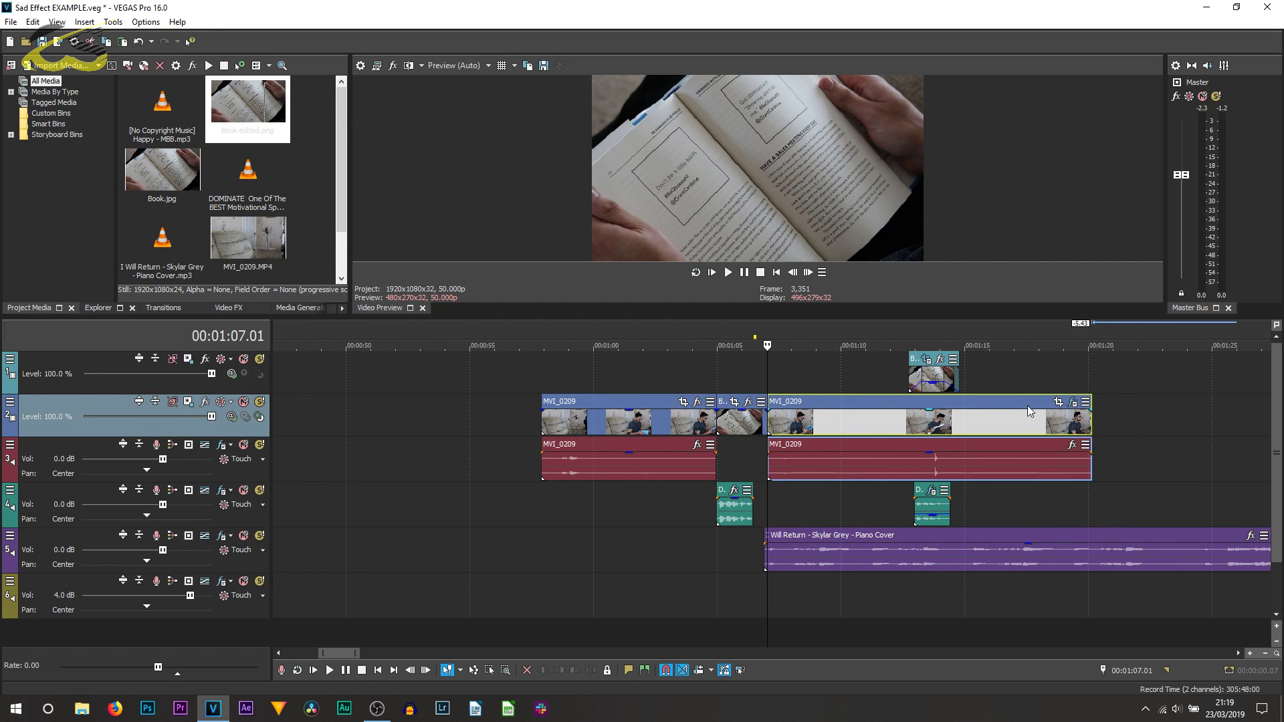
{"action": "left_click", "coordinate": [837, 416]}
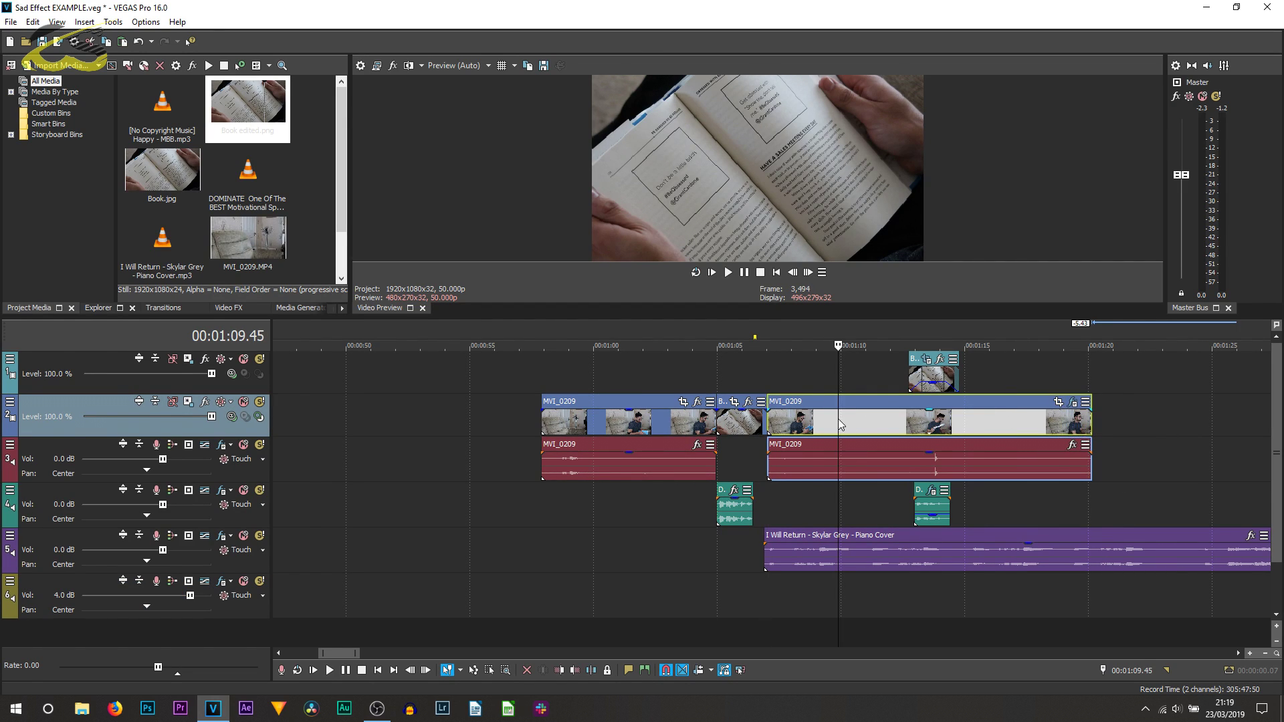
- Open Event Pan/Crop for the second MVI_0209 clip and go to its last frame
{"action": "left_click", "coordinate": [1058, 401]}
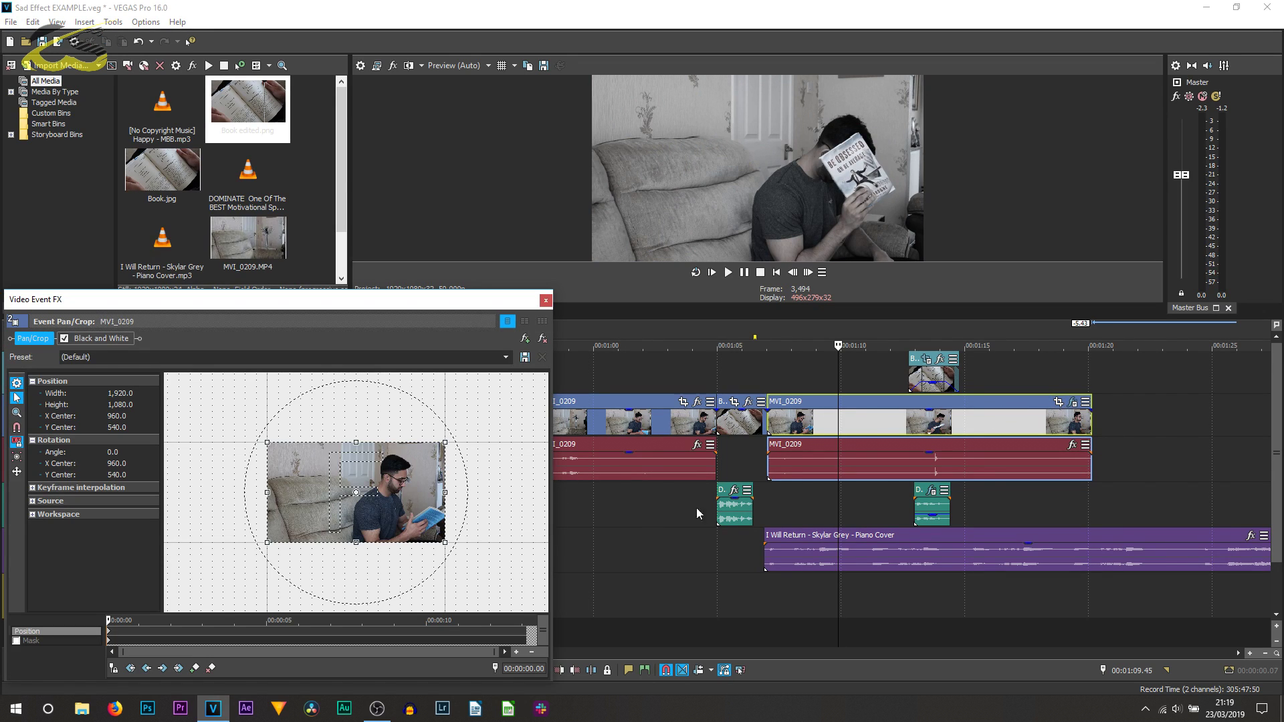
{"action": "left_click", "coordinate": [769, 427]}
{"action": "left_click", "coordinate": [1092, 471]}
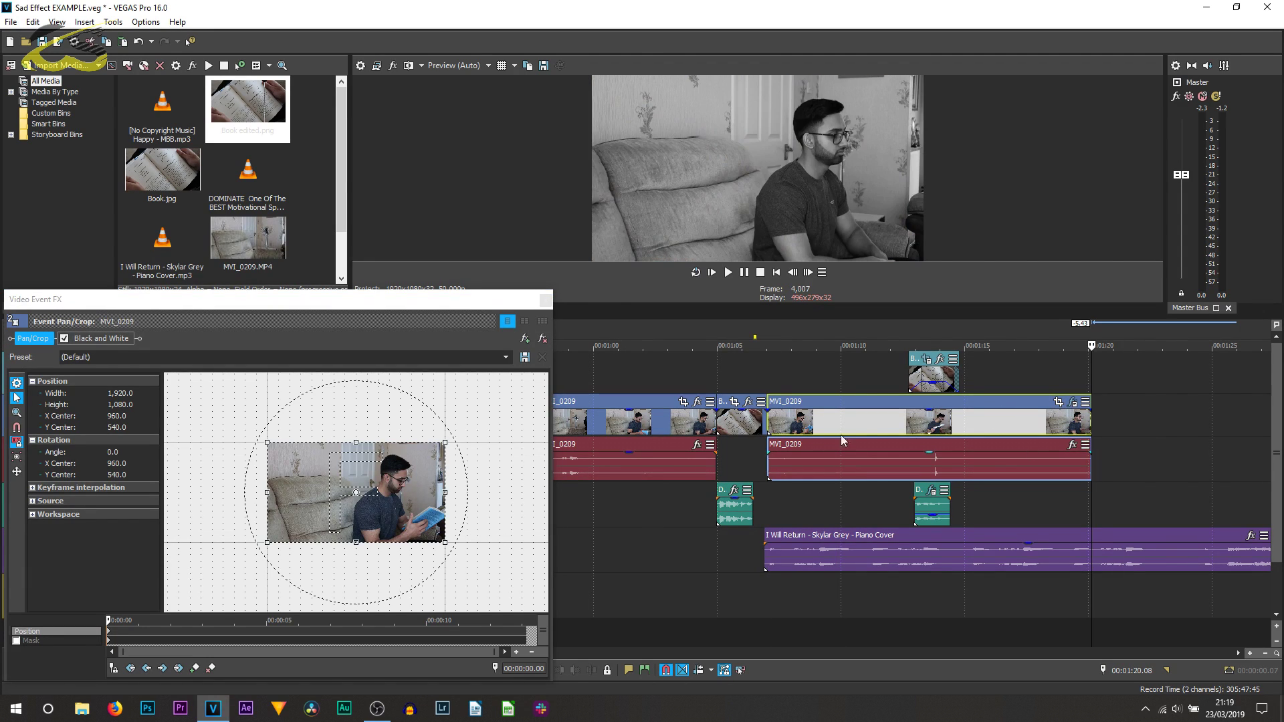
{"action": "left_click", "coordinate": [773, 427]}
{"action": "left_click_drag", "start_coordinate": [975, 416], "coordinate": [816, 427]}
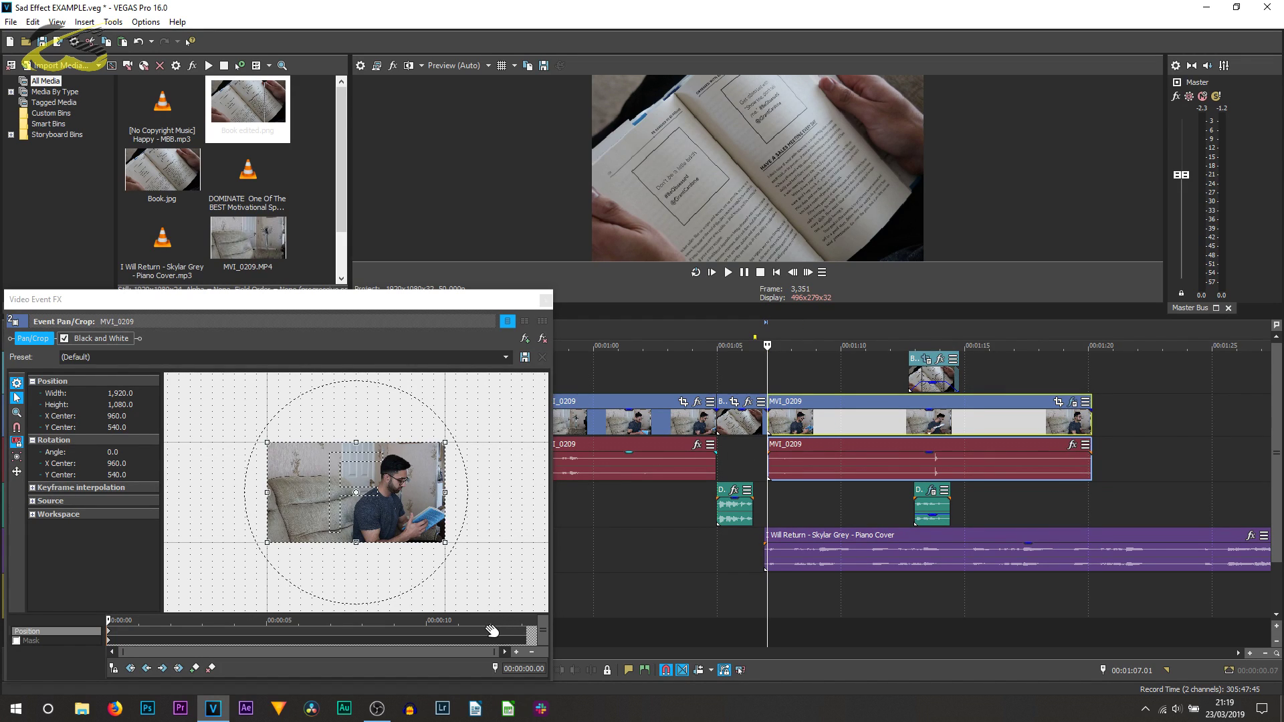
{"action": "left_click_drag", "start_coordinate": [499, 629], "coordinate": [555, 624]}
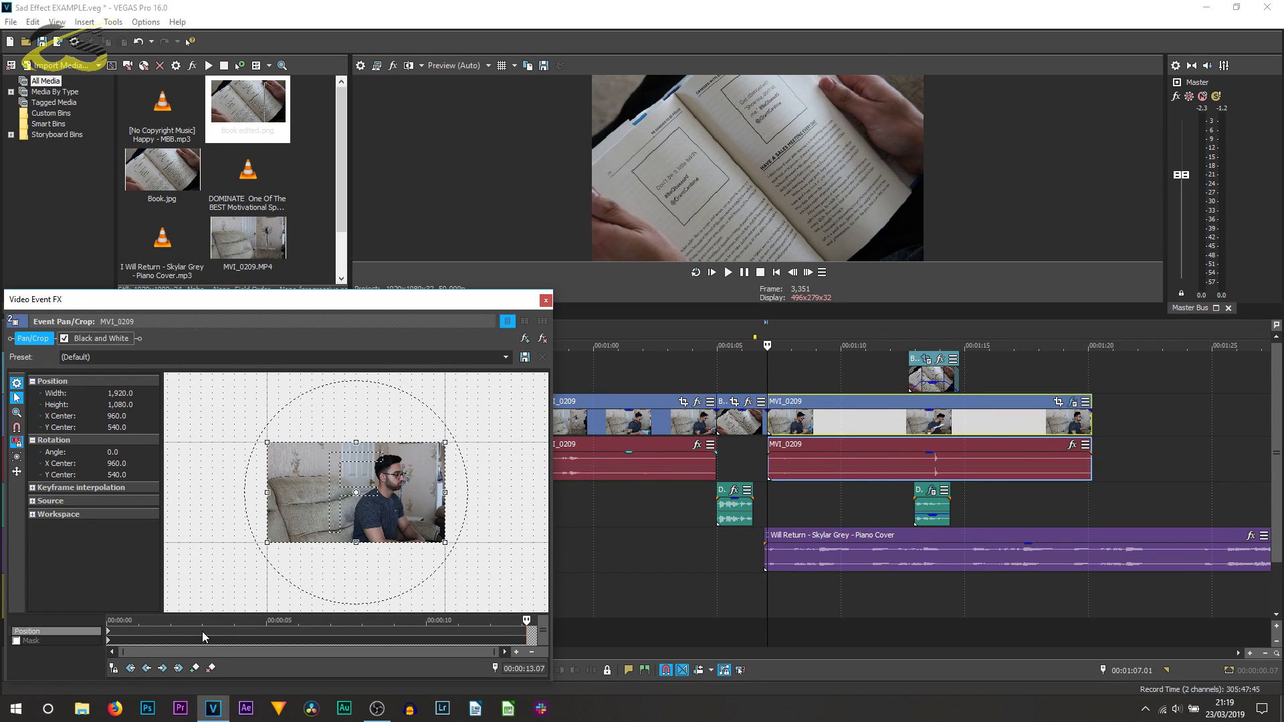
{"action": "left_click", "coordinate": [230, 630]}
{"action": "left_click", "coordinate": [279, 630]}
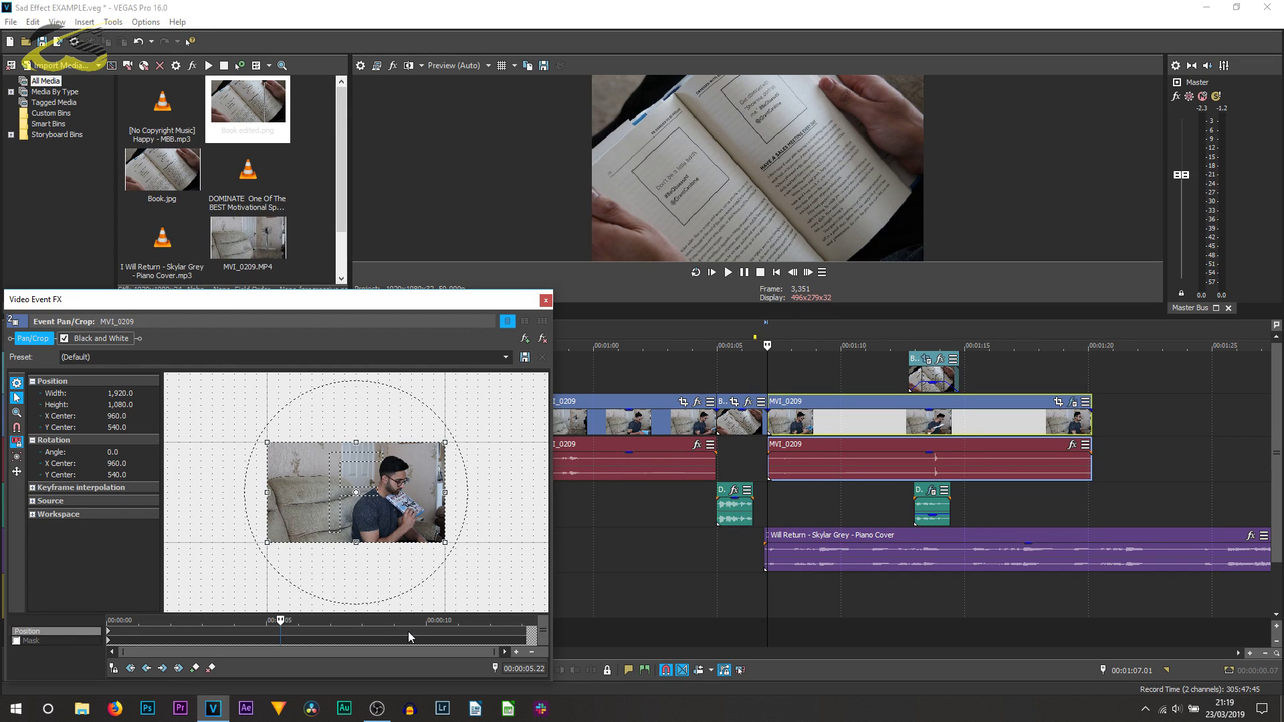
{"action": "left_click", "coordinate": [526, 630]}
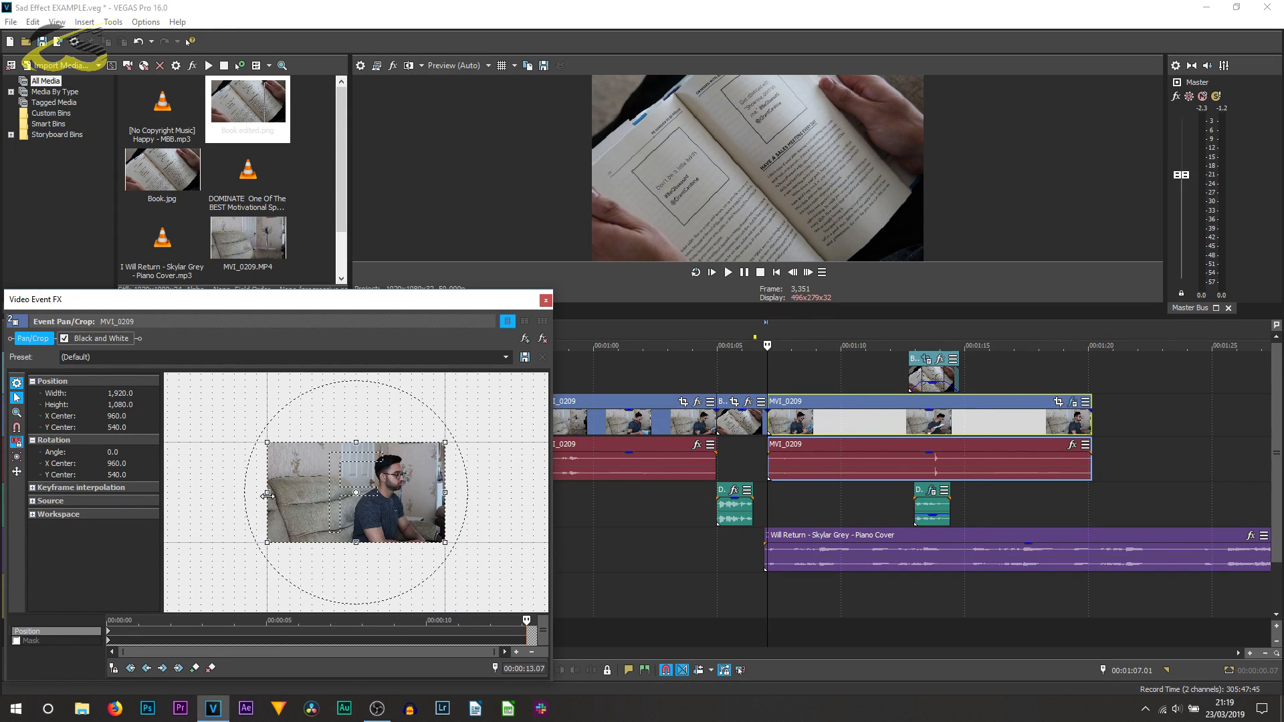
- Shrink the end crop to 985.5×554.4 on the man's face and make that keyframe Smooth
{"action": "left_click_drag", "start_coordinate": [267, 495], "coordinate": [353, 492]}
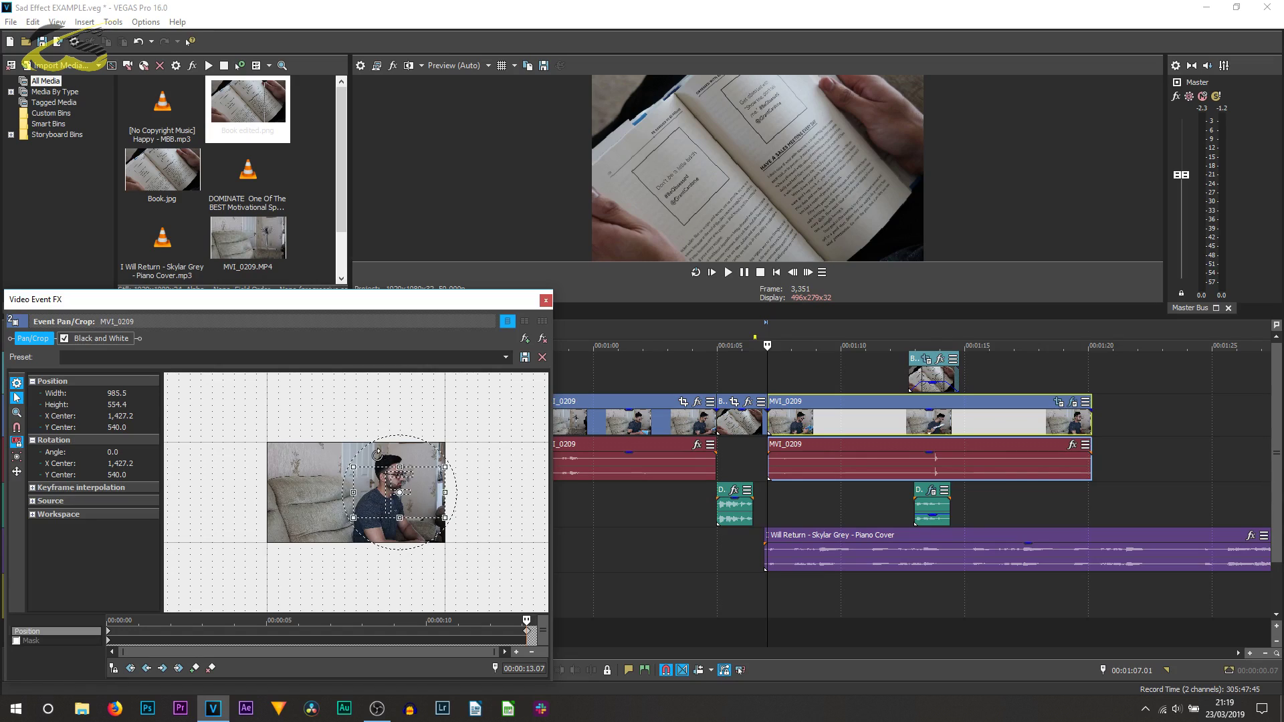
{"action": "left_click_drag", "start_coordinate": [430, 499], "coordinate": [422, 483]}
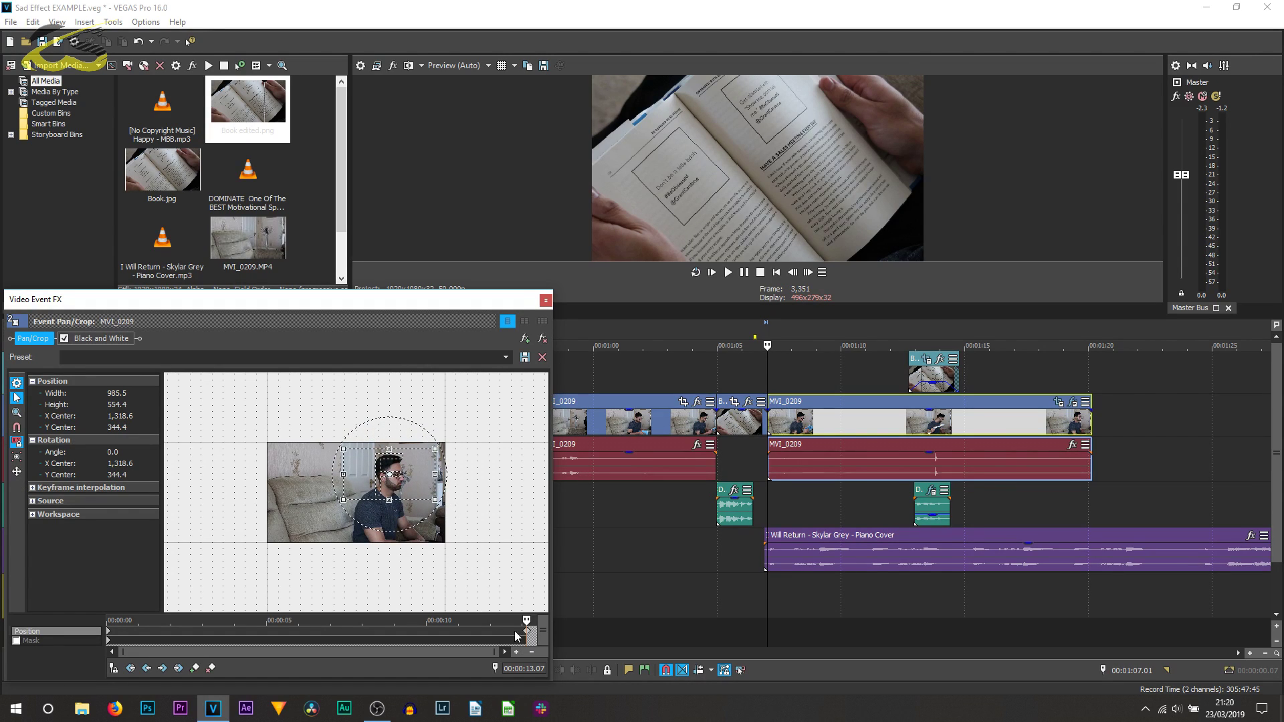
{"action": "right_click", "coordinate": [109, 636]}
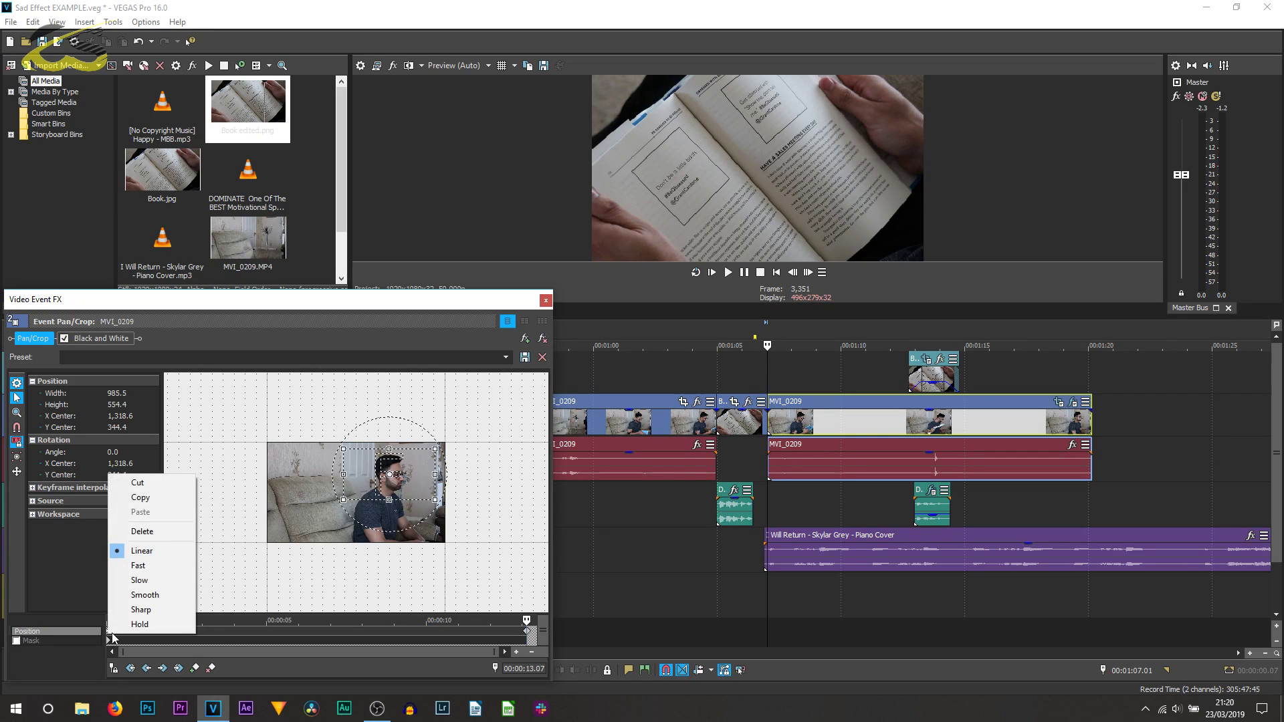
{"action": "left_click", "coordinate": [144, 579]}
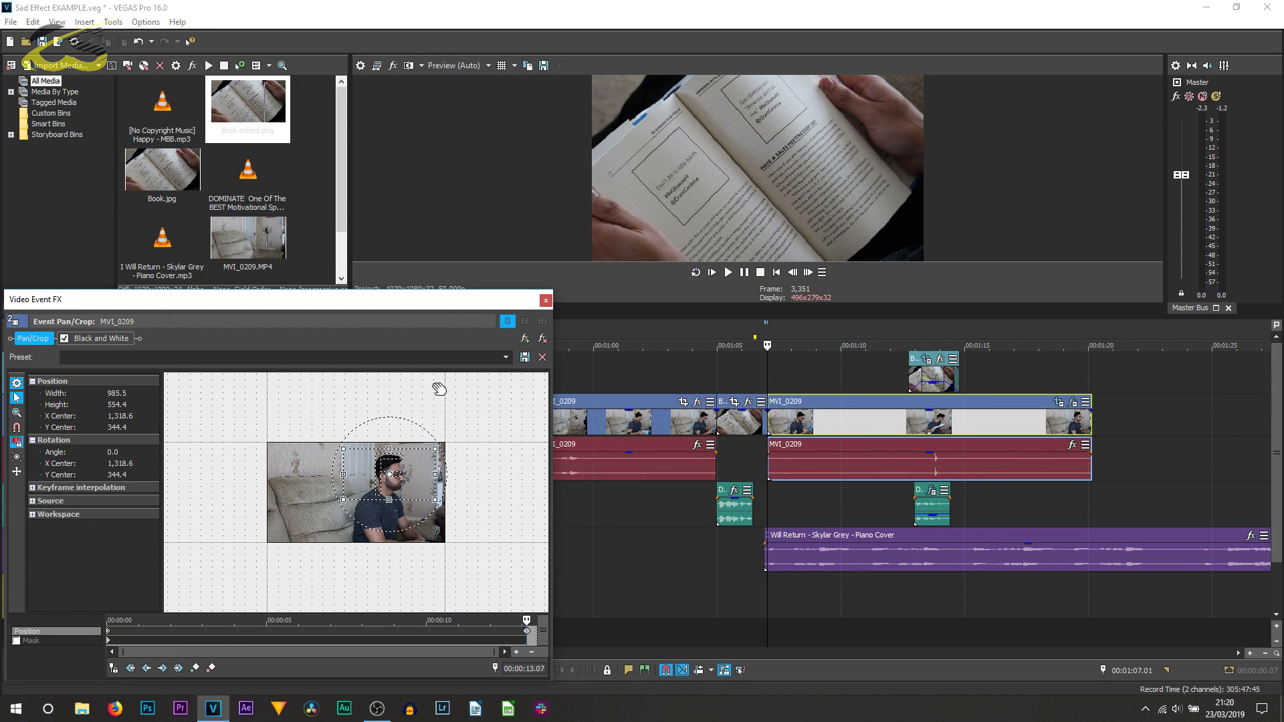
{"action": "left_click", "coordinate": [546, 300]}
{"action": "left_click", "coordinate": [652, 579]}
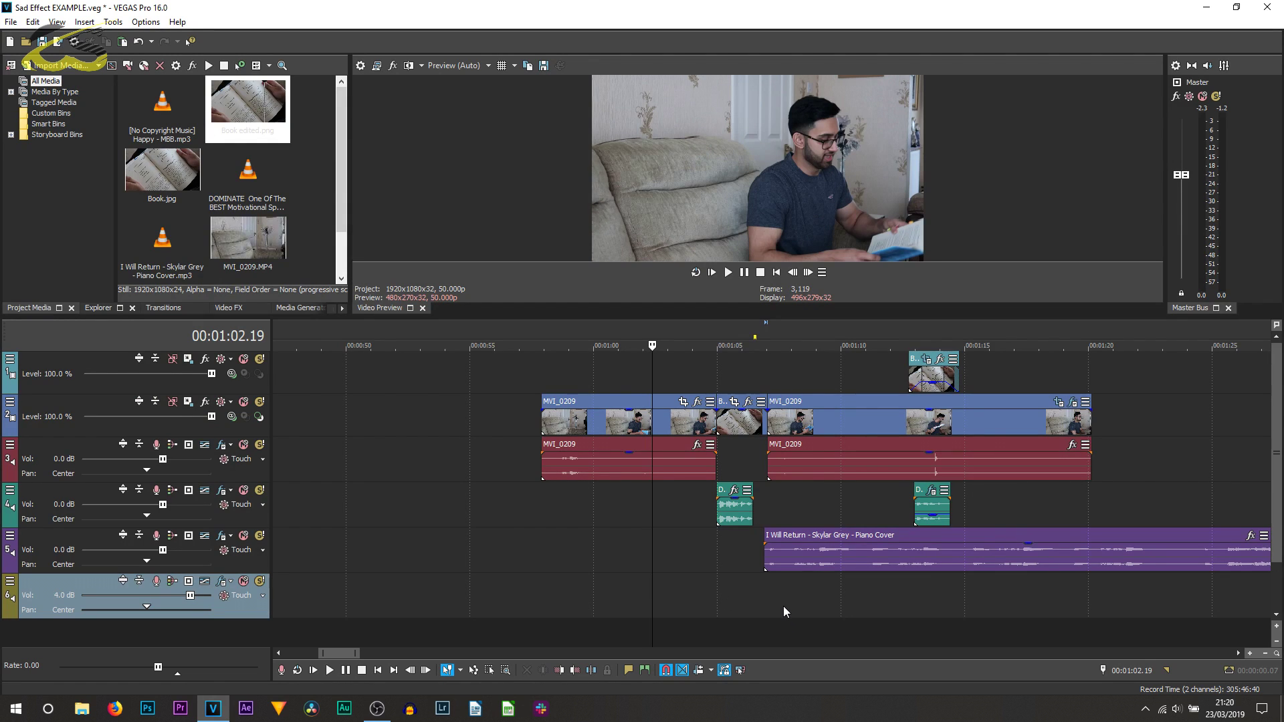
{"action": "key", "text": "space"}
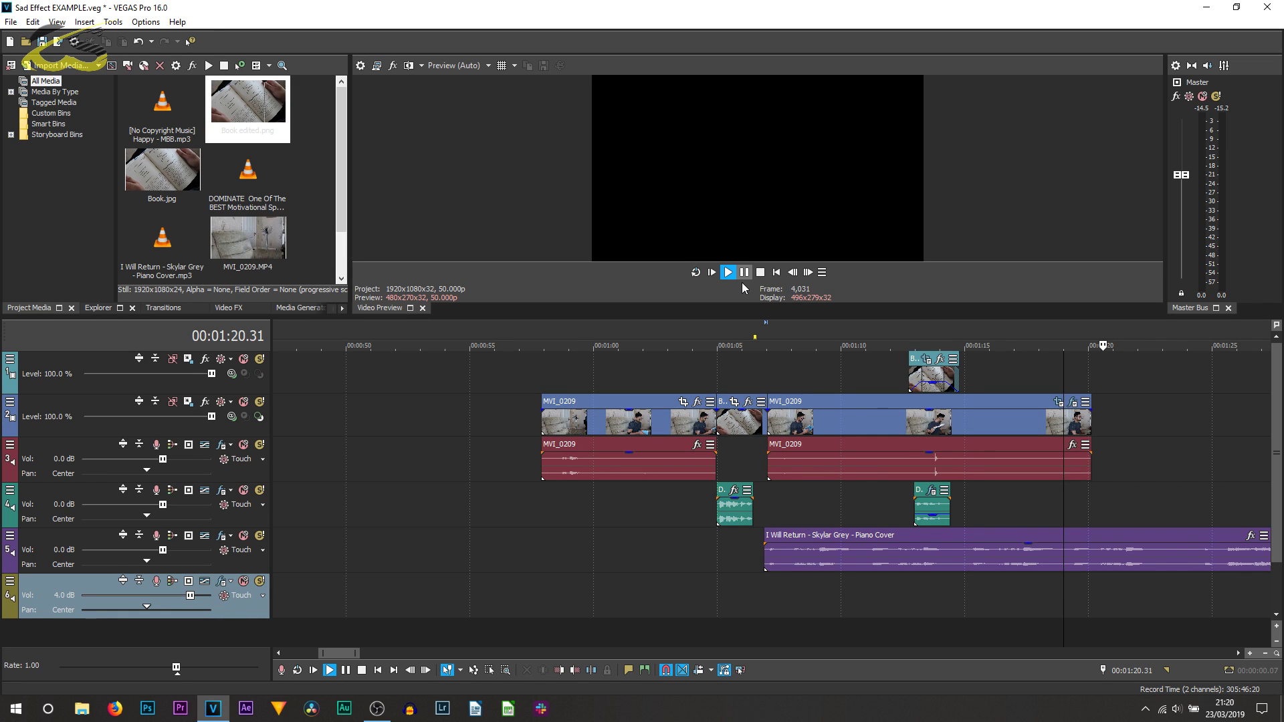
{"action": "left_click", "coordinate": [823, 496]}
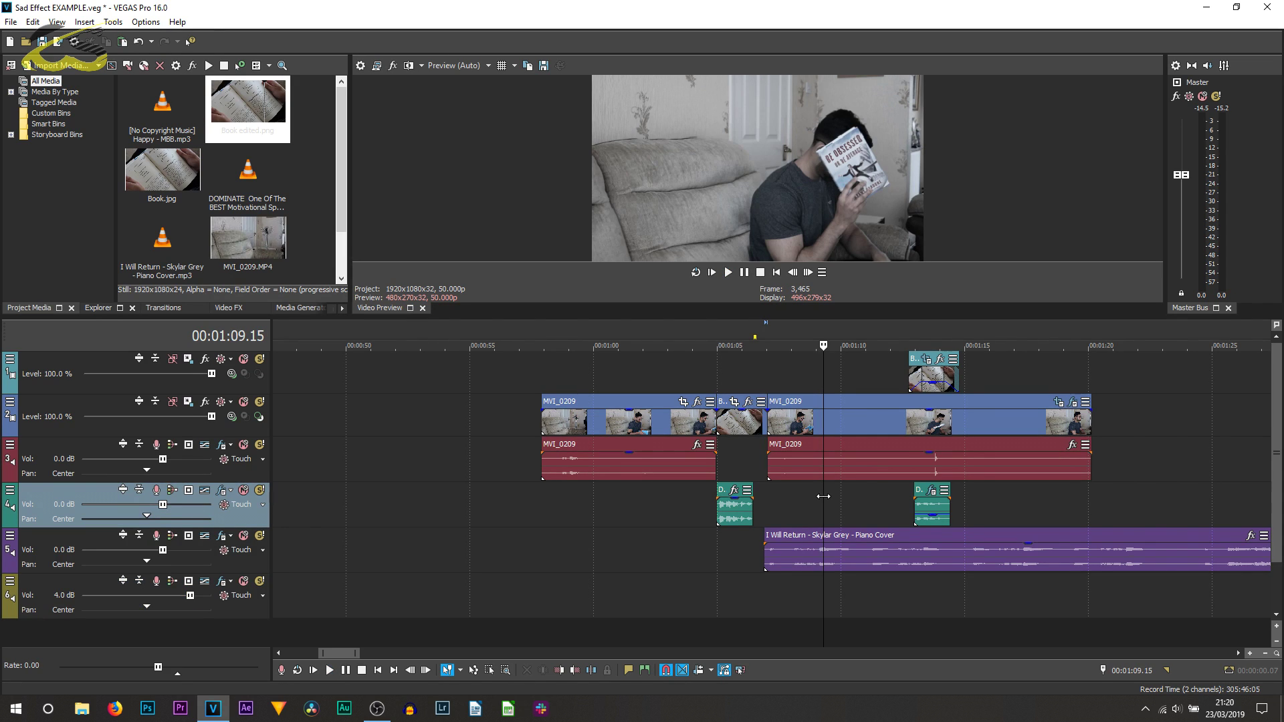